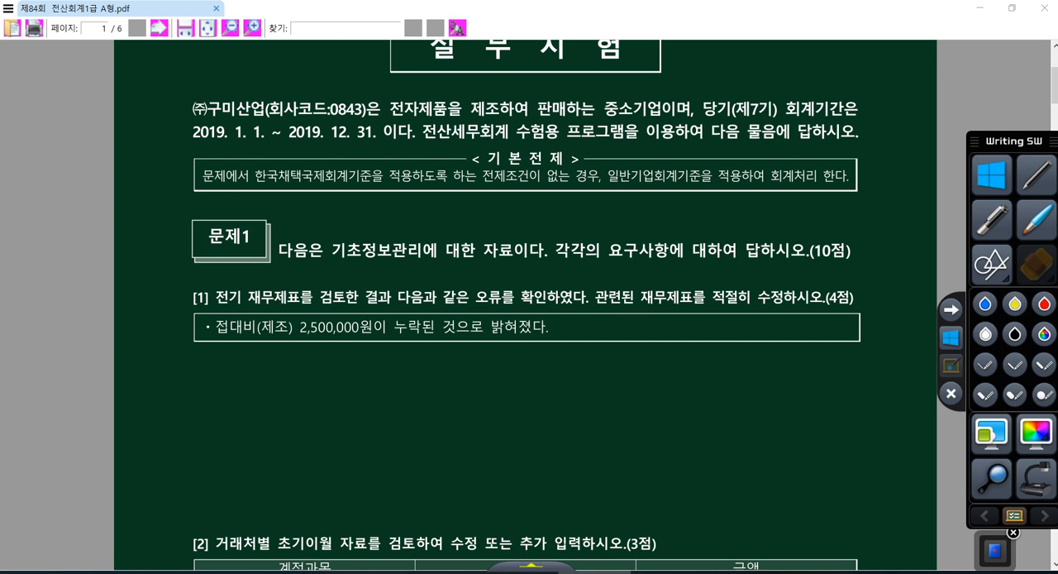
Handwrite "제·원" in thick red pen beneath the 접대비(제조) item of question [1]
scroll(199, 377, up, 1)
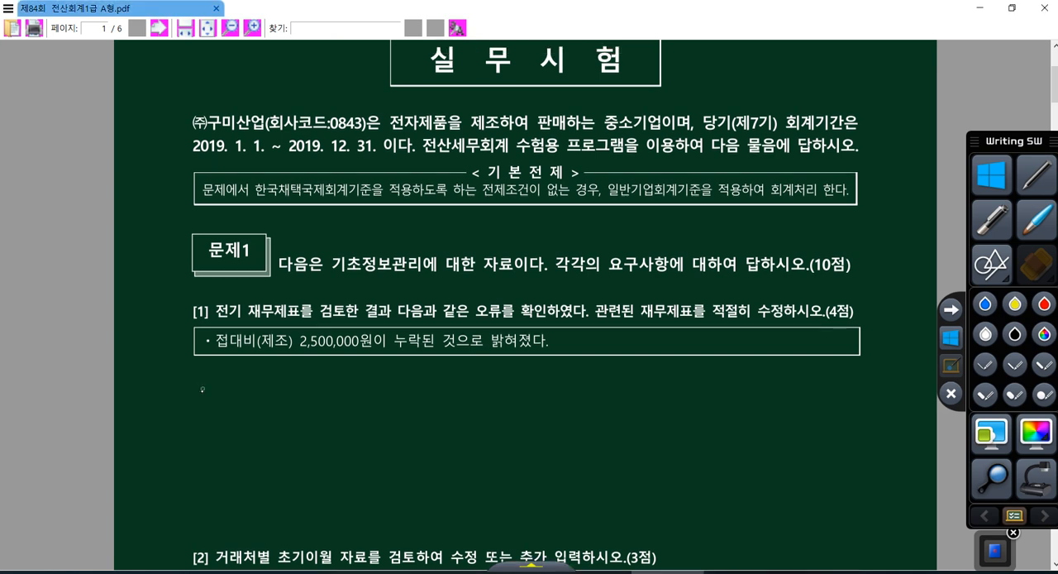
click(1045, 303)
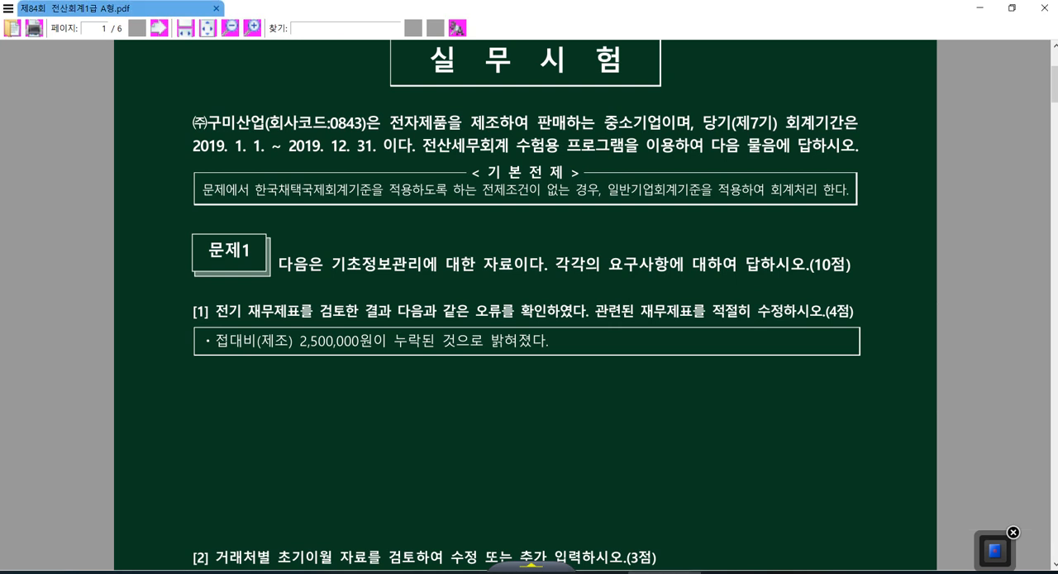
drag(214, 388, 229, 407)
drag(233, 387, 240, 418)
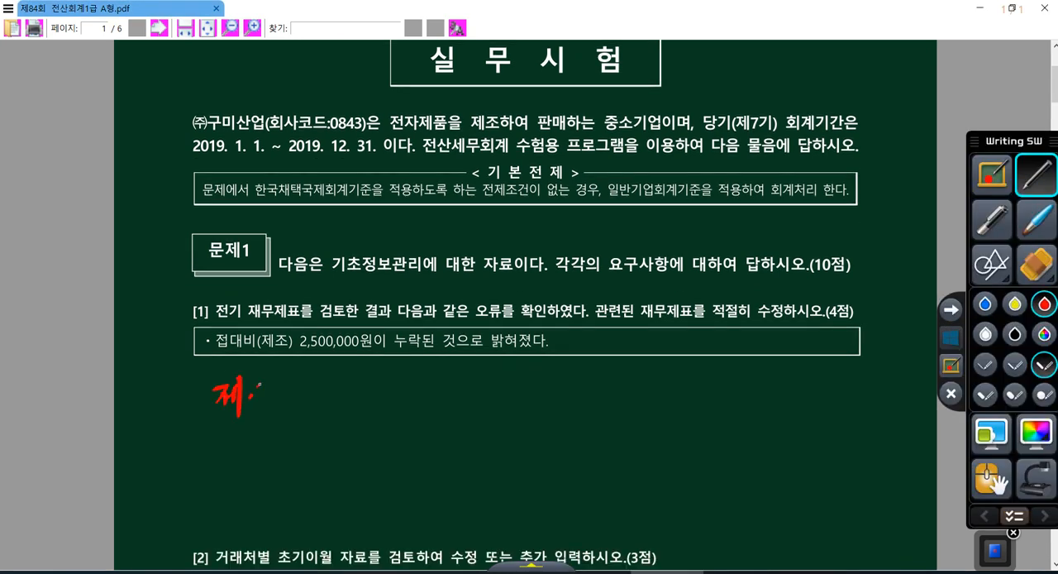
drag(260, 384, 275, 402)
drag(277, 382, 280, 407)
drag(270, 409, 283, 417)
Extend the note with a thin red pen as an arrow sequence leading from "제·원" to "손", "이" and "재"
click(985, 364)
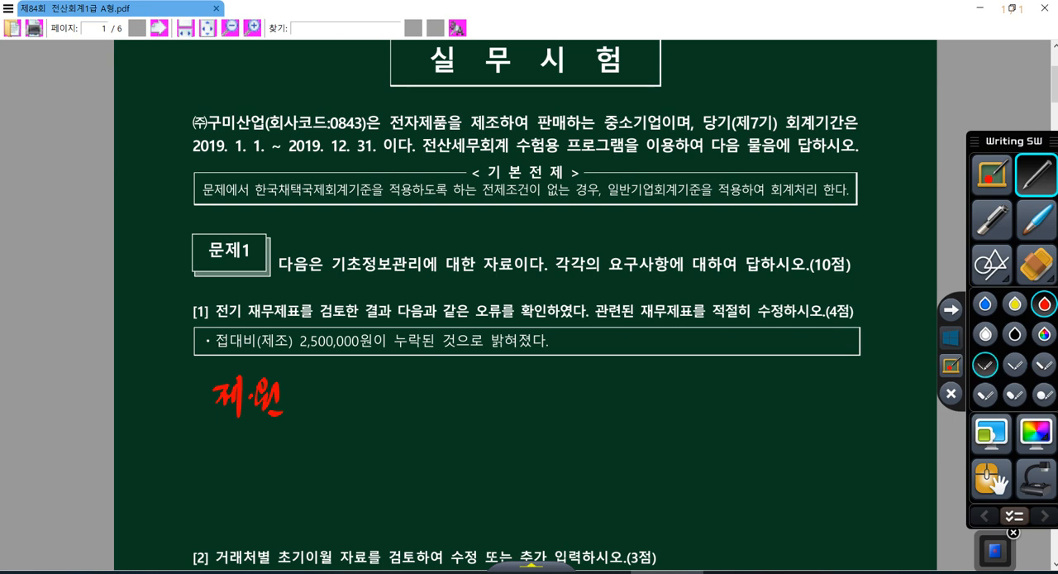
mouse_move(309, 394)
mouse_down()
mouse_move(360, 391)
mouse_move(371, 404)
mouse_up()
drag(407, 370, 398, 389)
drag(408, 378, 415, 393)
mouse_move(404, 400)
mouse_down()
mouse_move(405, 414)
mouse_move(423, 416)
mouse_up()
drag(443, 396, 551, 395)
mouse_move(564, 369)
mouse_down()
mouse_move(566, 415)
mouse_move(630, 386)
mouse_move(678, 397)
mouse_up()
drag(682, 376, 693, 411)
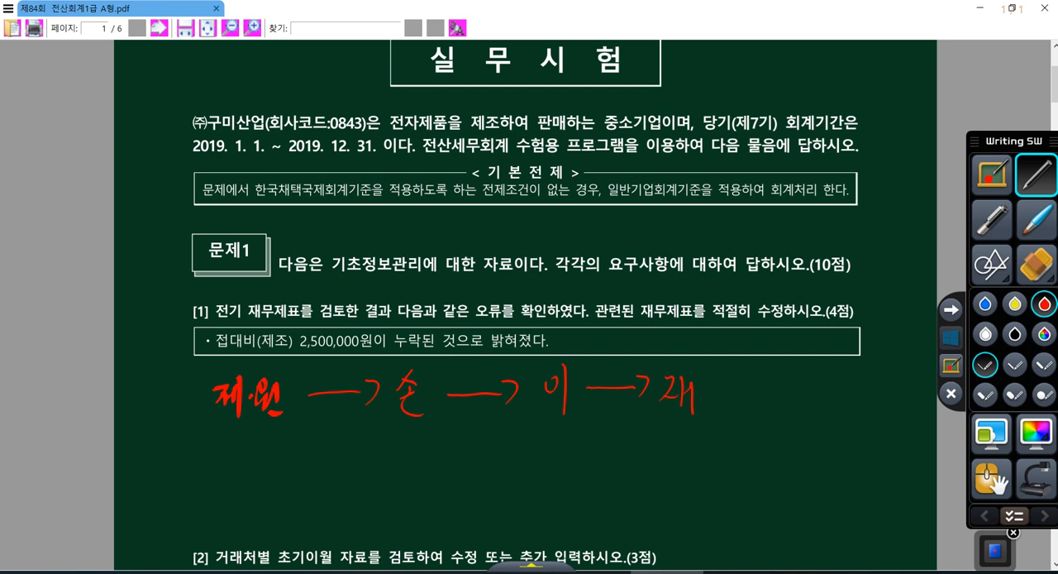
Circle "제조" in the question and each of the four handwritten statement labels in red
mouse_move(266, 332)
mouse_down()
mouse_move(289, 334)
mouse_move(272, 329)
mouse_up()
mouse_move(276, 425)
mouse_down()
mouse_move(206, 412)
mouse_move(288, 420)
mouse_up()
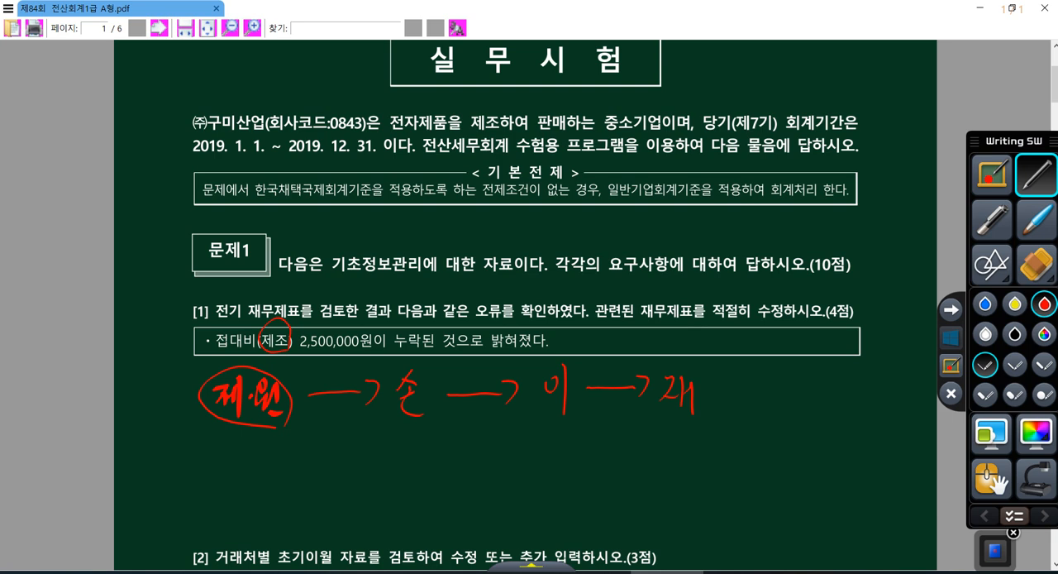
mouse_move(420, 442)
mouse_down()
mouse_move(387, 387)
mouse_move(425, 431)
mouse_up()
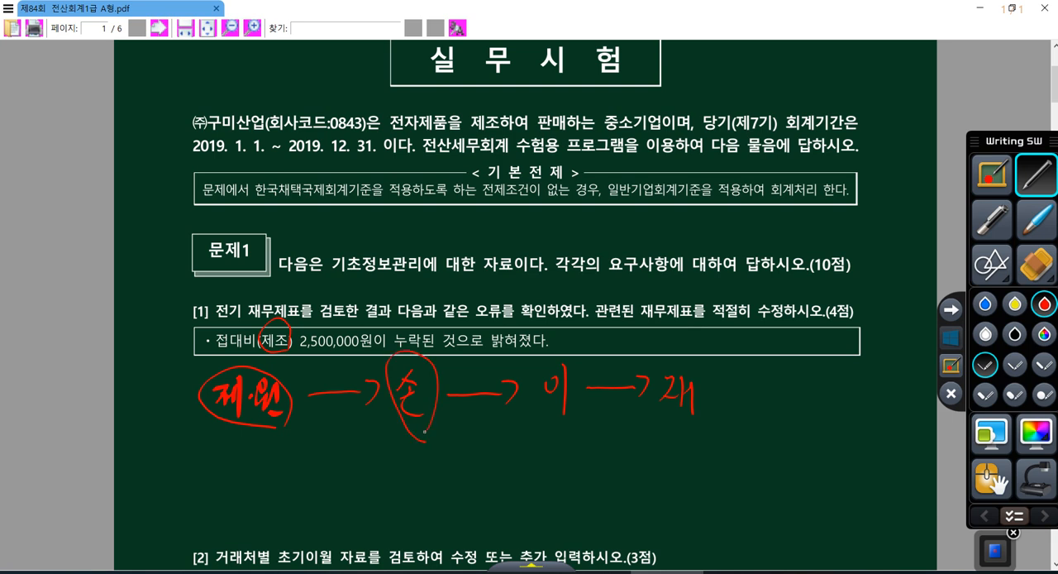
mouse_move(534, 405)
mouse_down()
mouse_move(586, 396)
mouse_move(550, 427)
mouse_up()
mouse_move(705, 427)
mouse_down()
mouse_move(708, 362)
mouse_move(709, 423)
mouse_up()
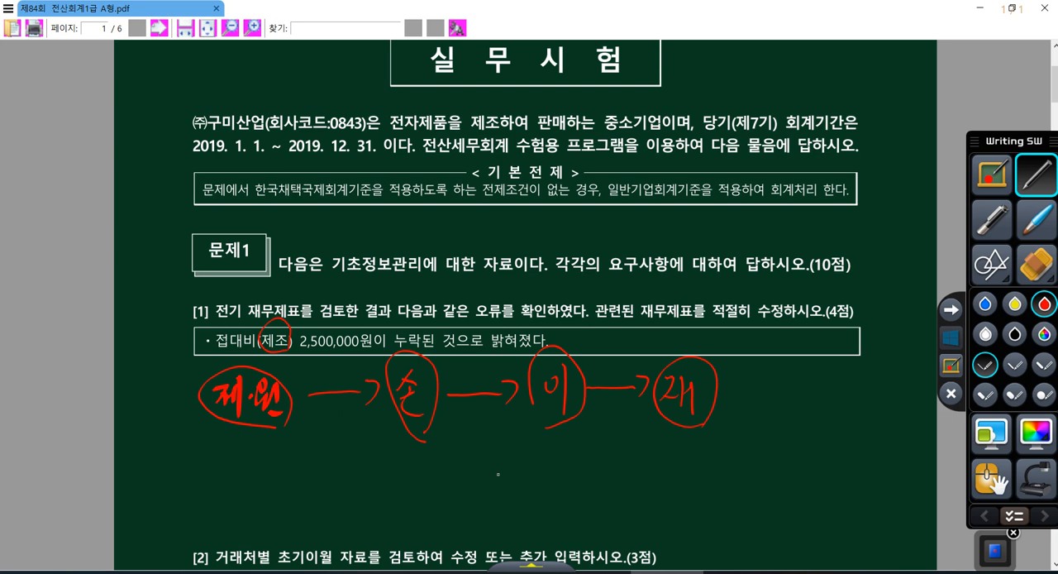
Switch to KcLep, add account 0513 접대비 with 2,500,000 to 전기분원가명세서, and close the statement
click(953, 335)
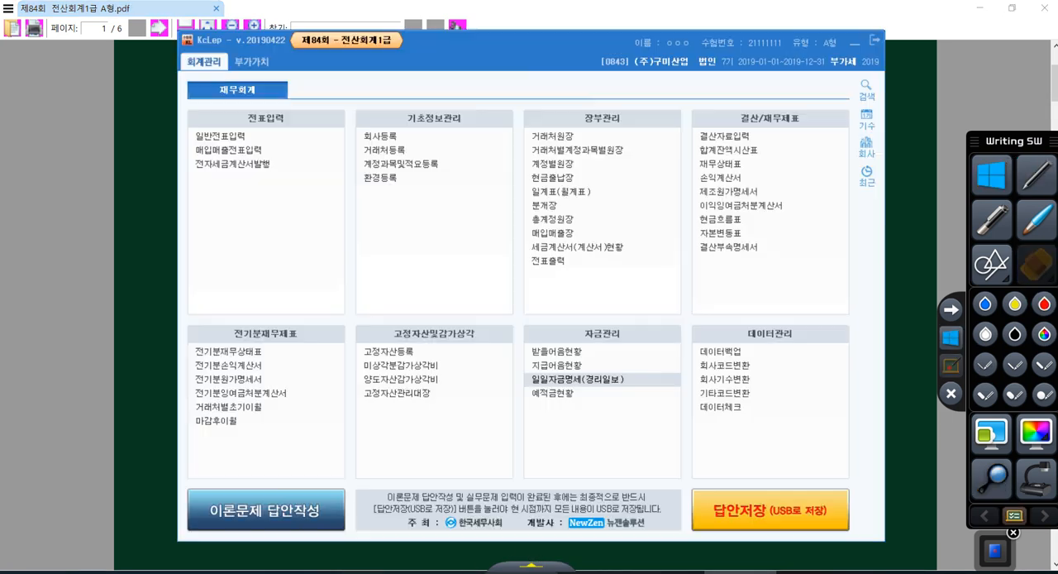
click(237, 378)
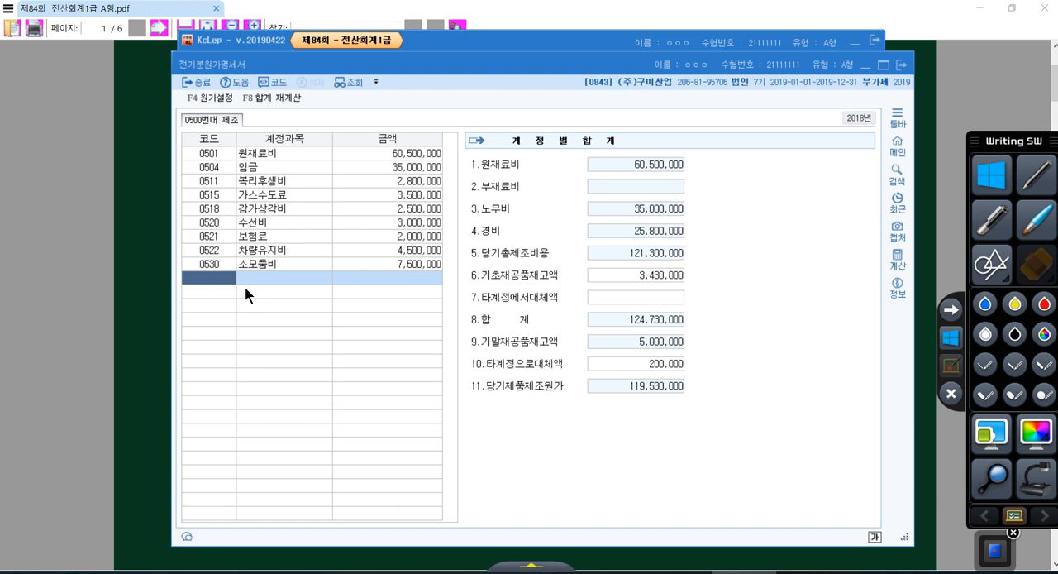
text(접대)
key(Return)
key(Return)
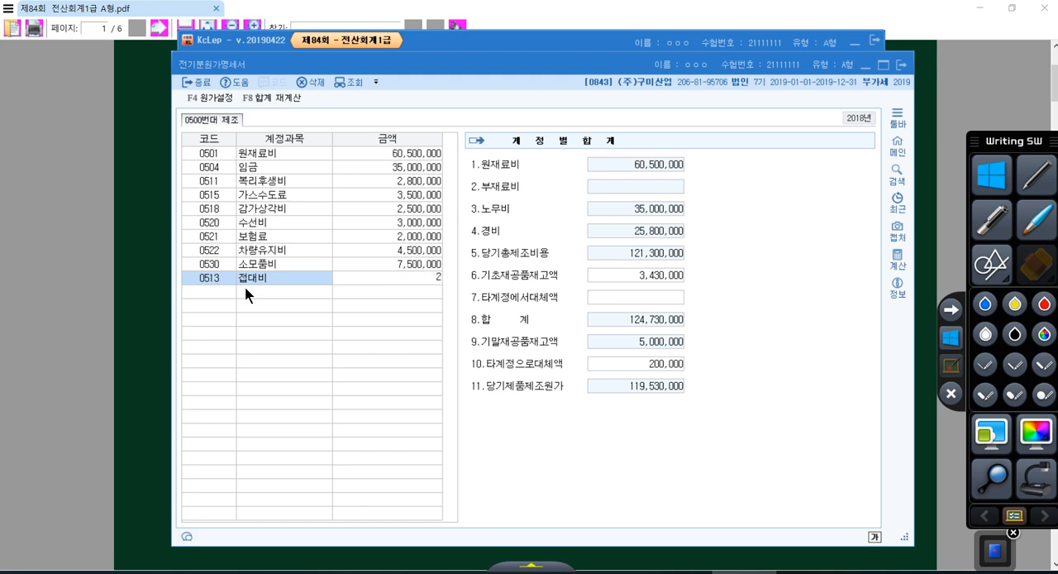
text(2,500,0)
text(000)
key(Return)
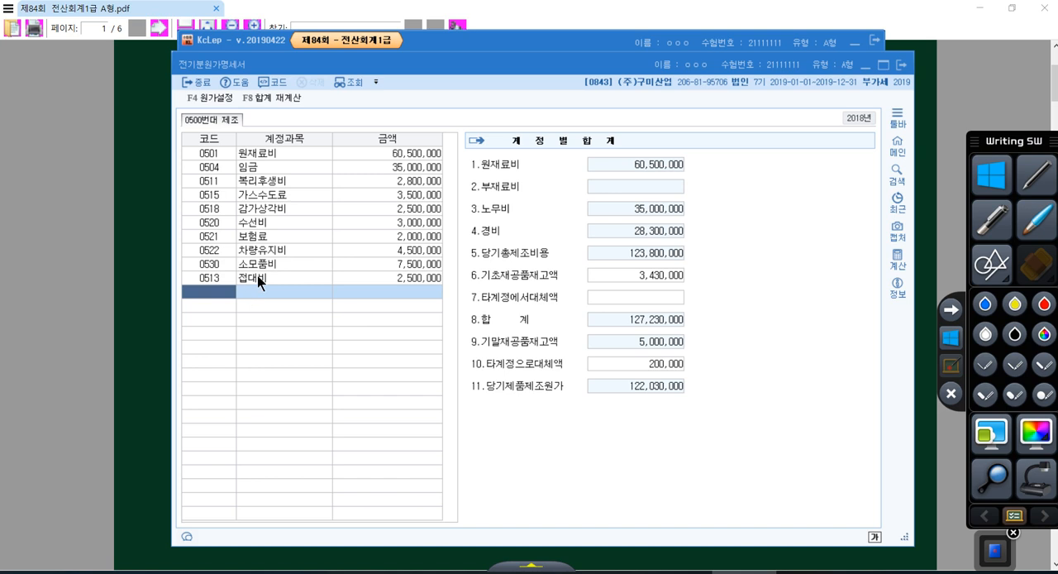
click(257, 275)
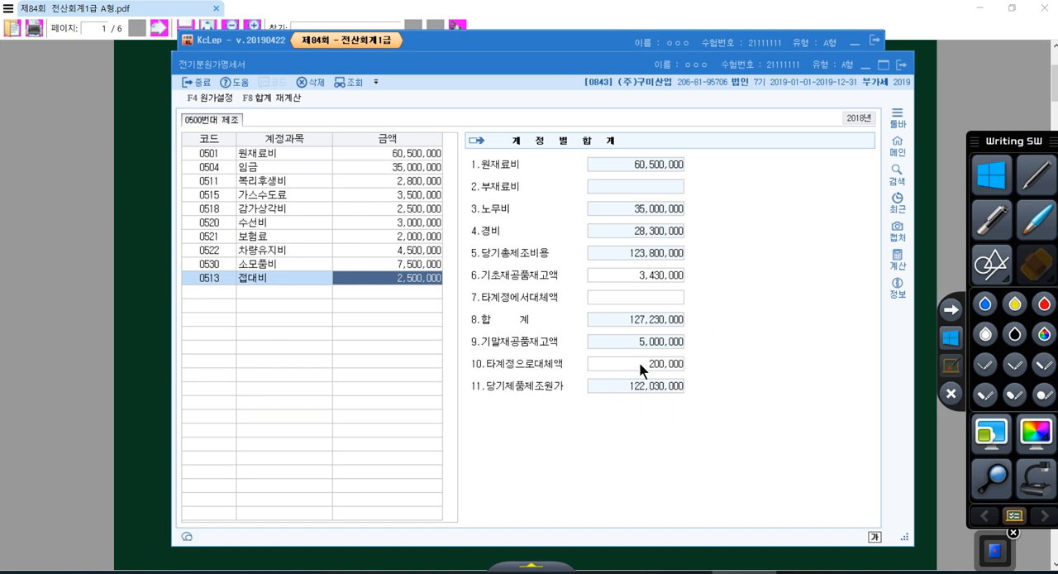
click(900, 65)
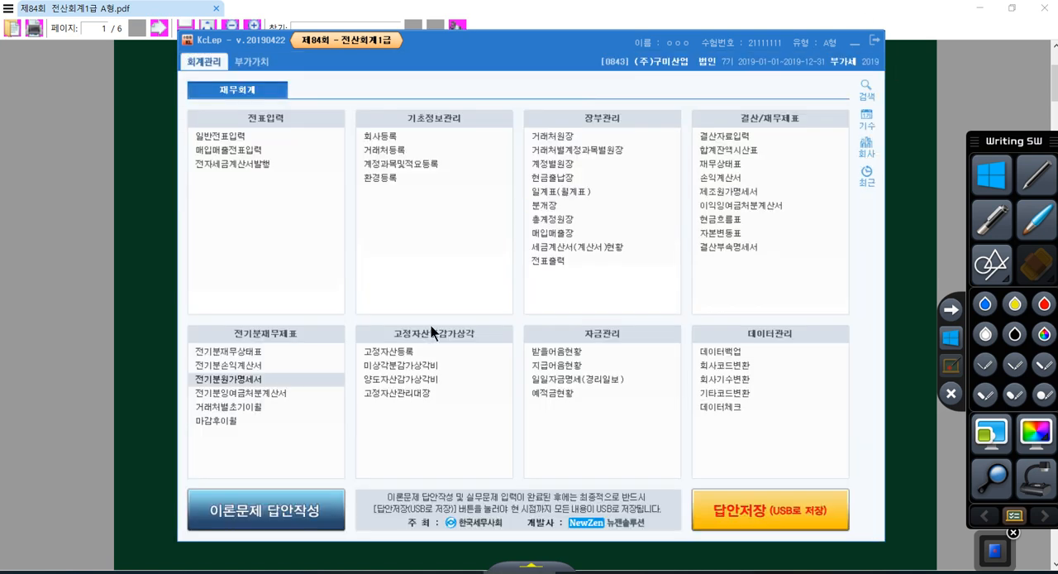
In 전기분손익계산서, set 당기제품제조원가 to 122,030,000 in the 제품매출원가 breakdown and confirm it
click(241, 366)
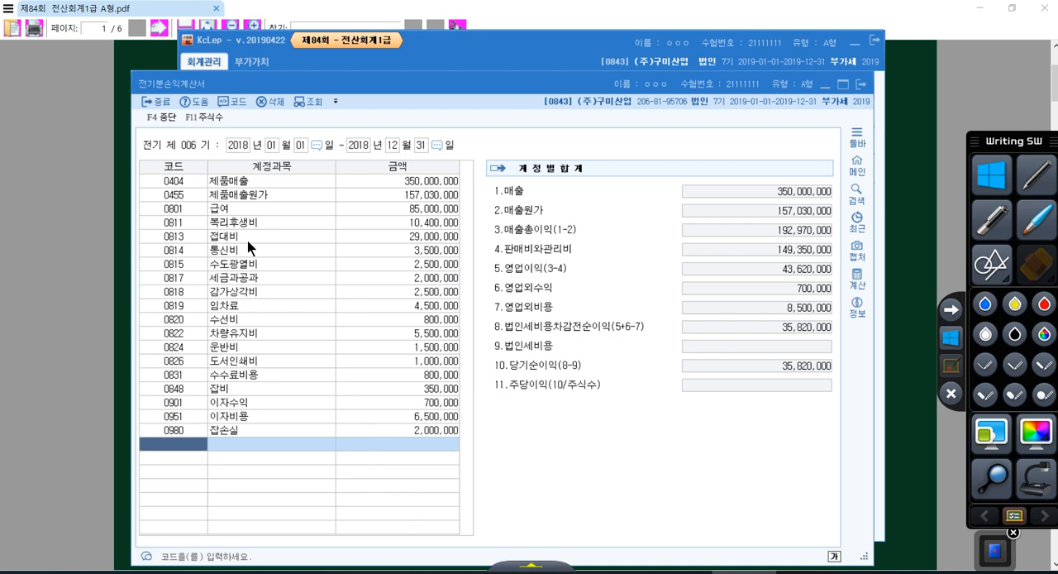
click(186, 193)
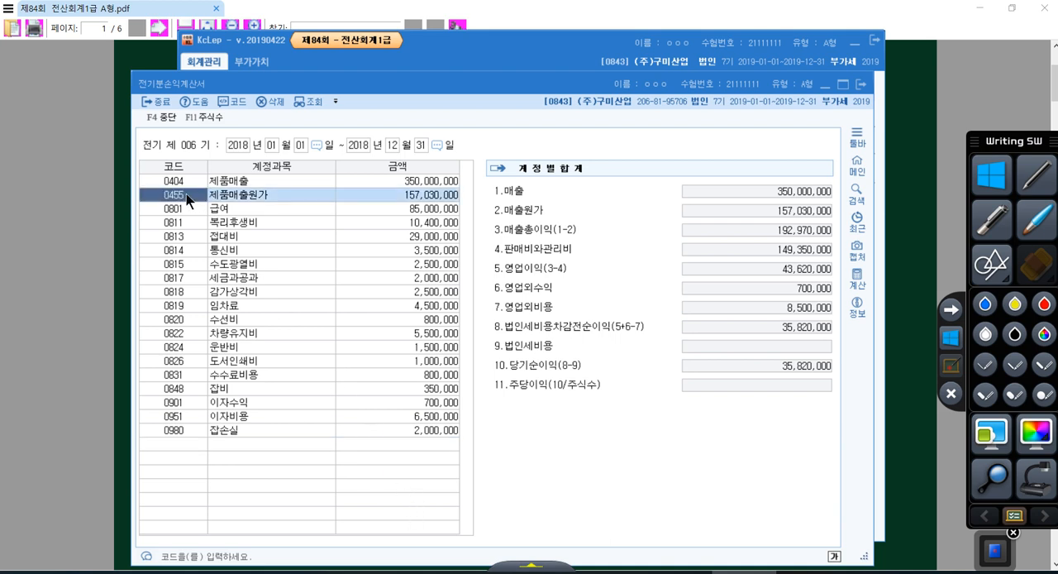
click(186, 193)
click(241, 196)
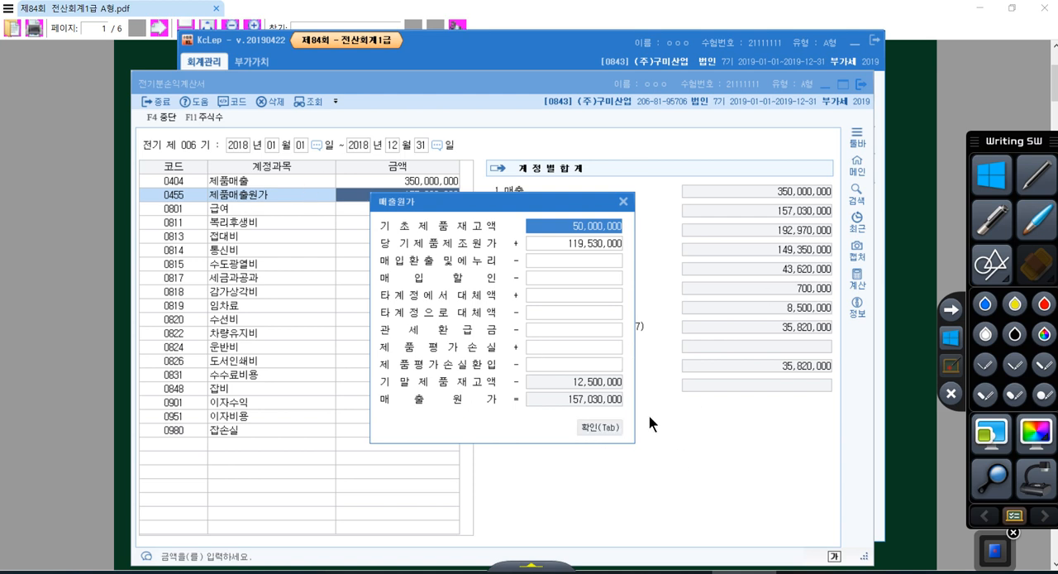
click(577, 243)
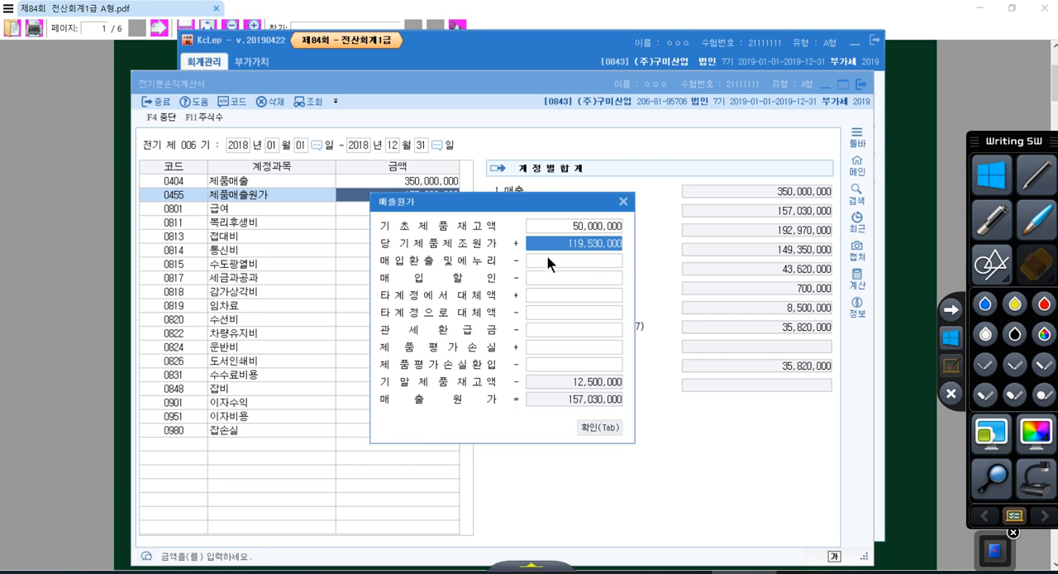
key(BackSpace)
text(122,030,000)
key(Return)
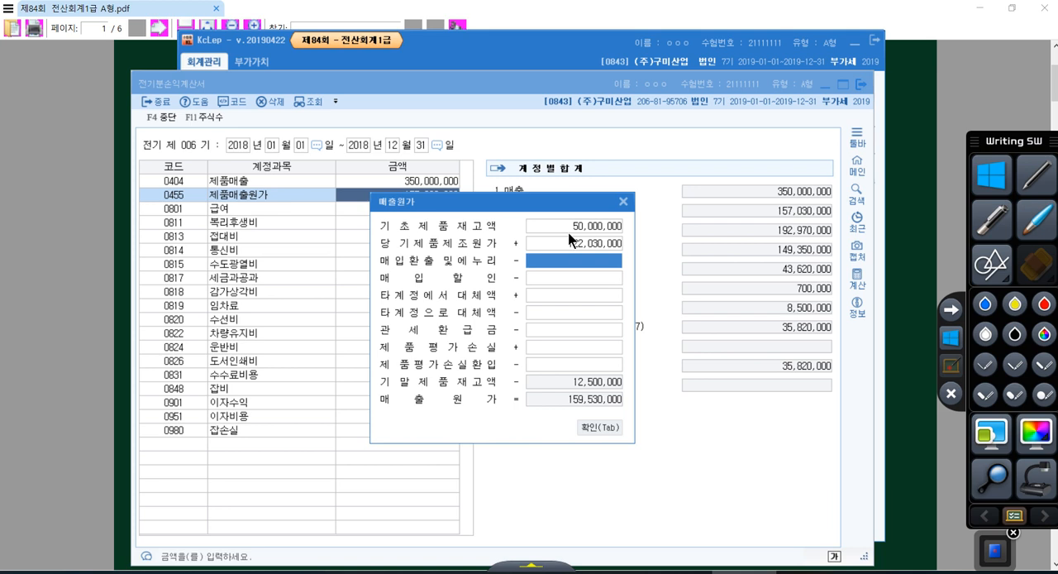
click(599, 429)
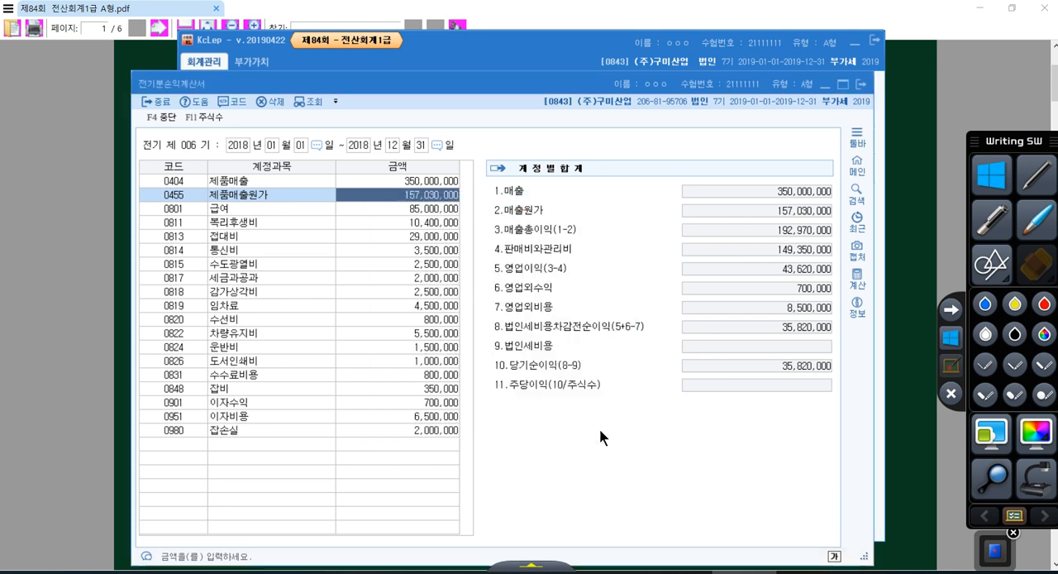
Recheck the 제품매출원가 breakdown, then close it and 전기분손익계산서
double_click(299, 195)
click(624, 205)
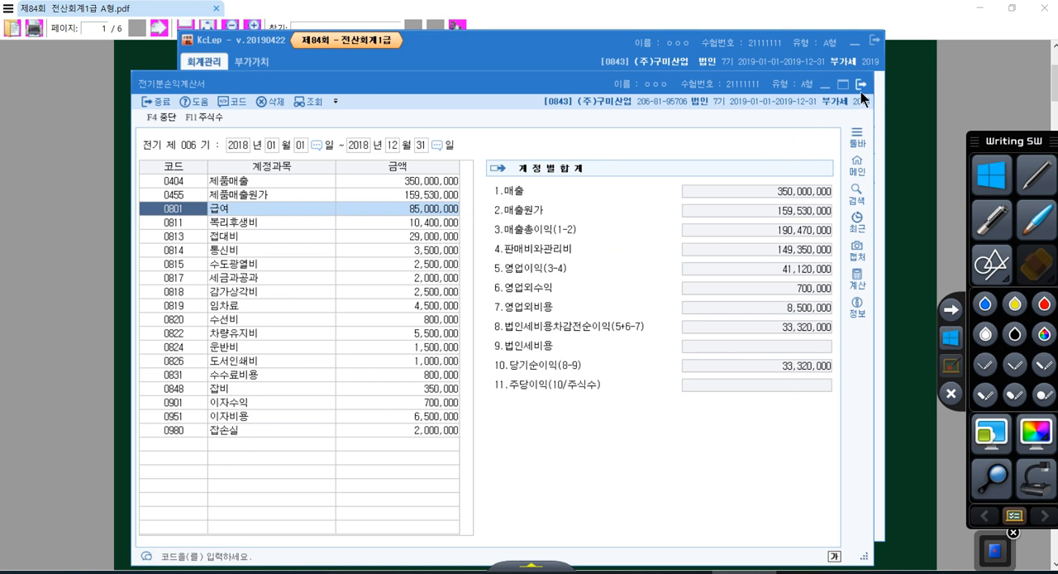
click(861, 85)
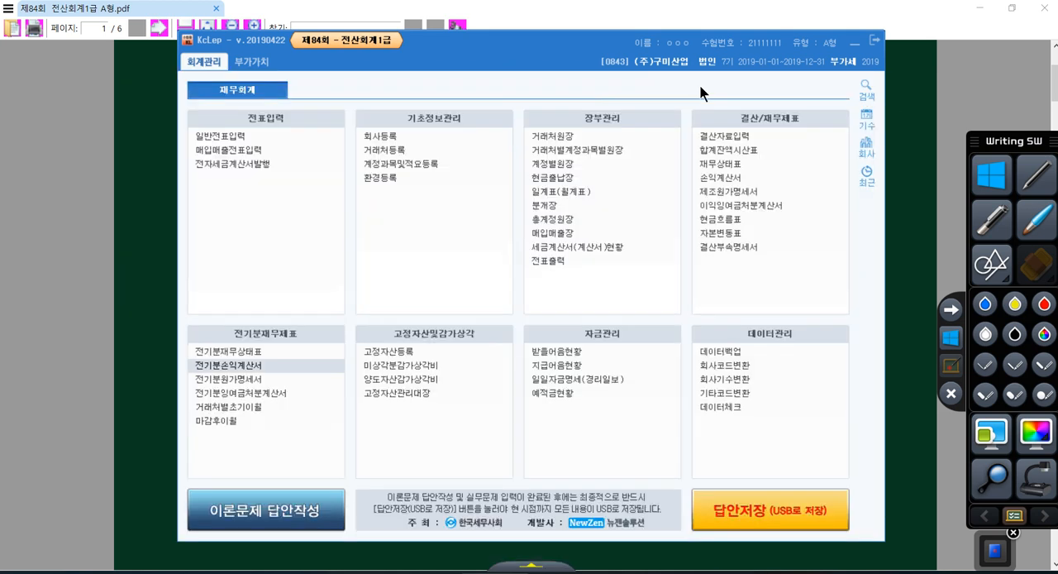
Open 전기분잉여금처분계산서 and set 당기순이익 to 33,320,000
click(263, 391)
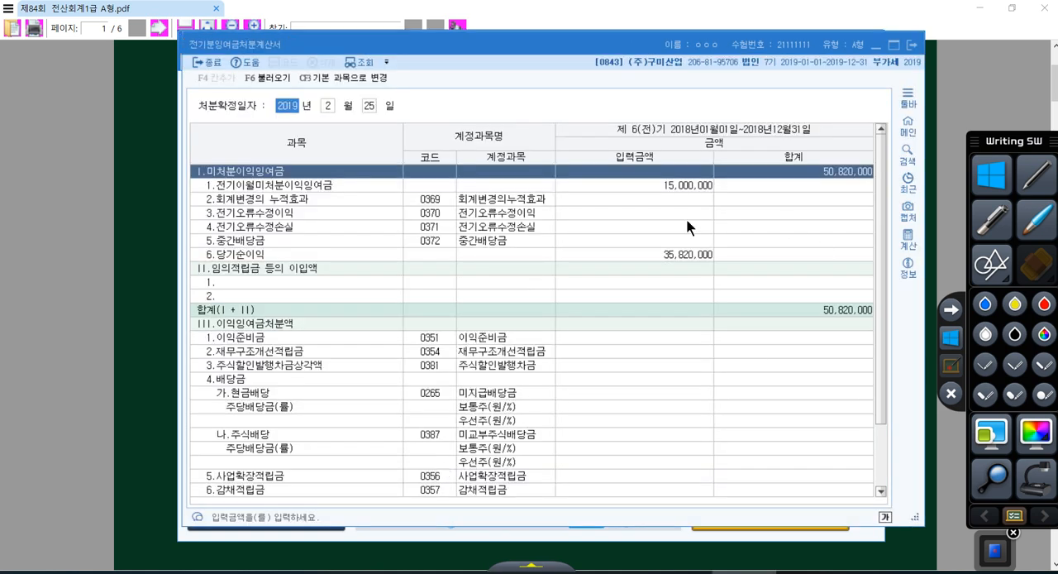
click(647, 254)
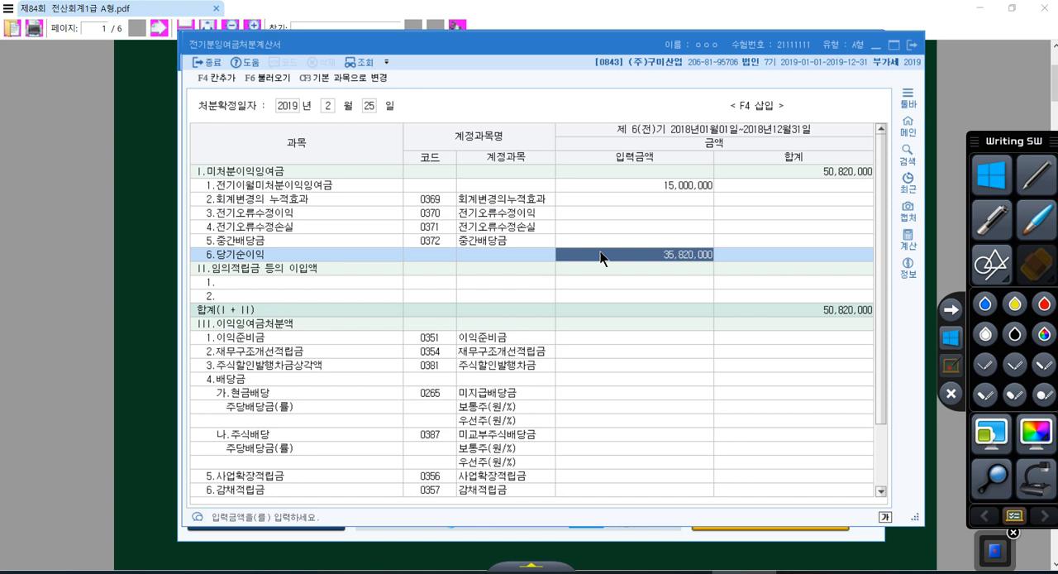
text(33320000)
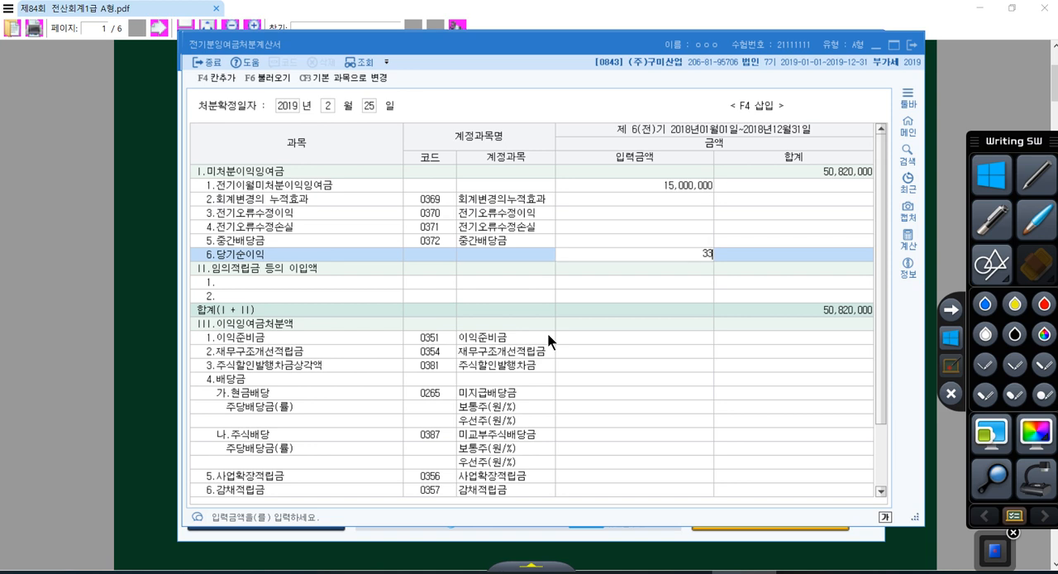
key(Return)
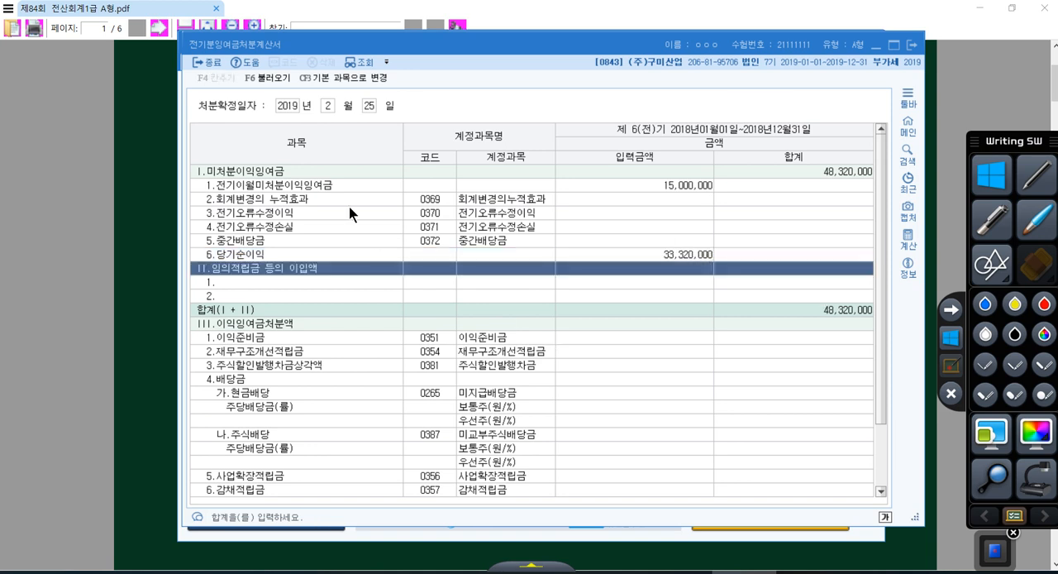
Invoke 불러오기 in 전기분잉여금처분계산서, check 당기순이익 and the 미처분이익잉여금 total, and leave the statement
click(268, 78)
click(596, 298)
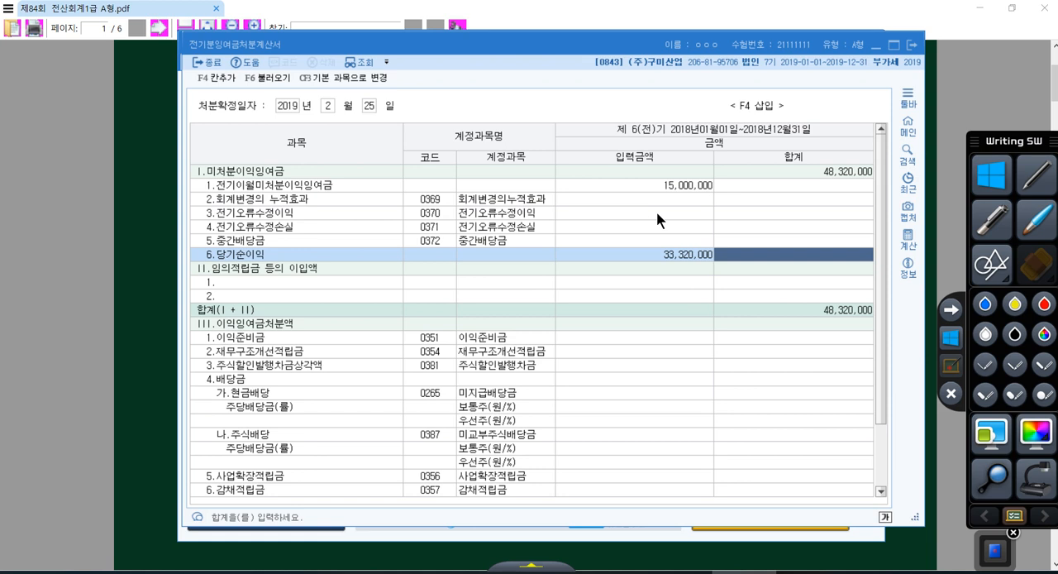
click(659, 248)
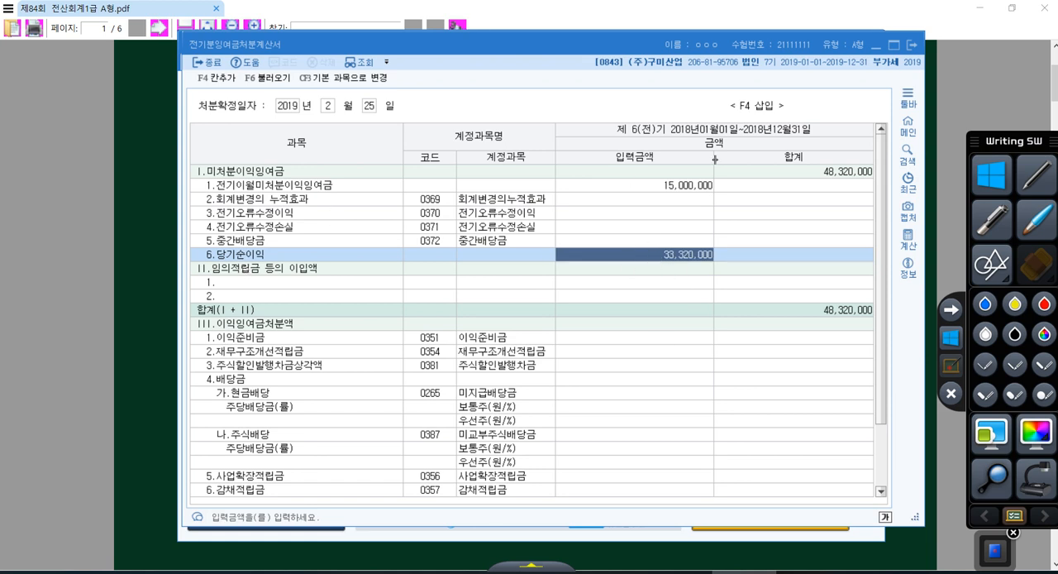
click(759, 174)
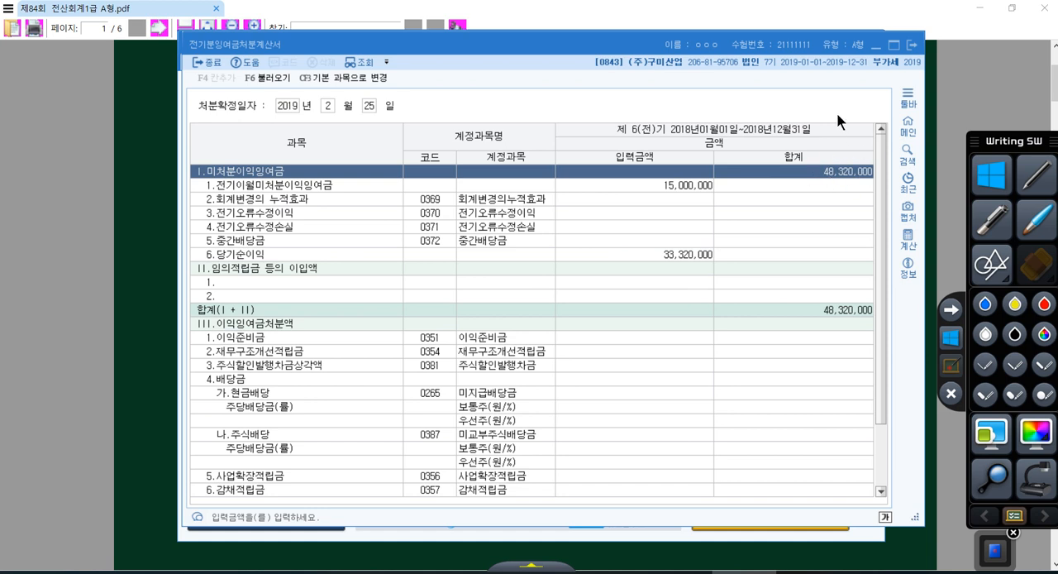
click(912, 44)
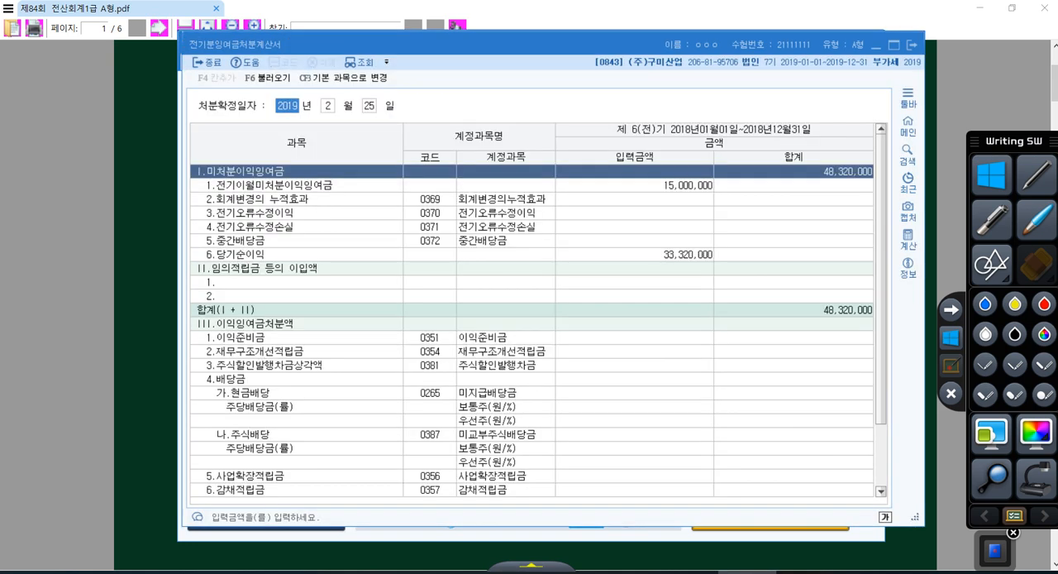
Open 전기분재무상태표 at an empty 부채 및 자본 row and cross-check the 미처분이익잉여금 total in 전기분잉여금처분계산서
drag(410, 44, 469, 31)
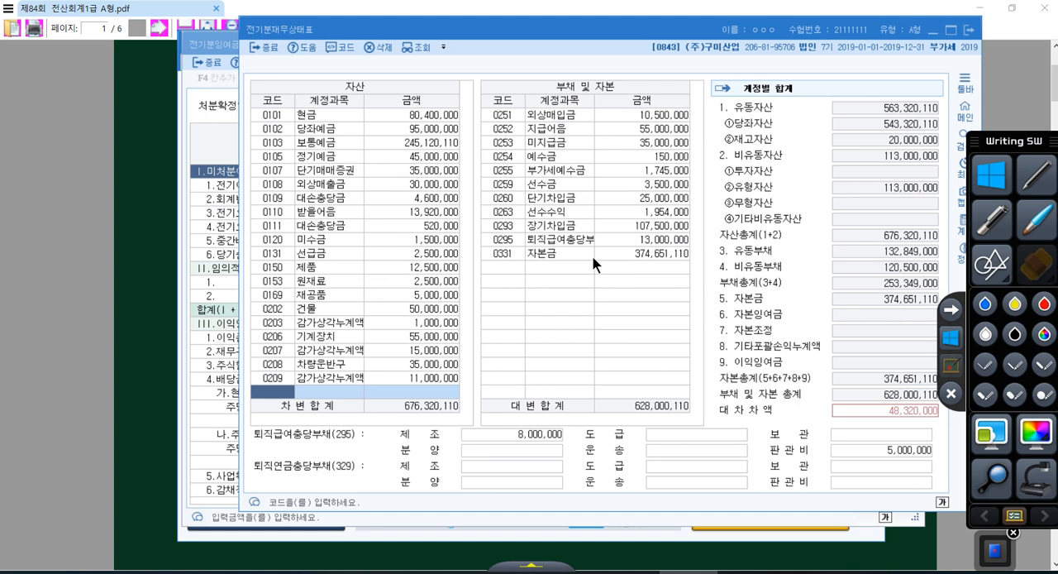
click(510, 263)
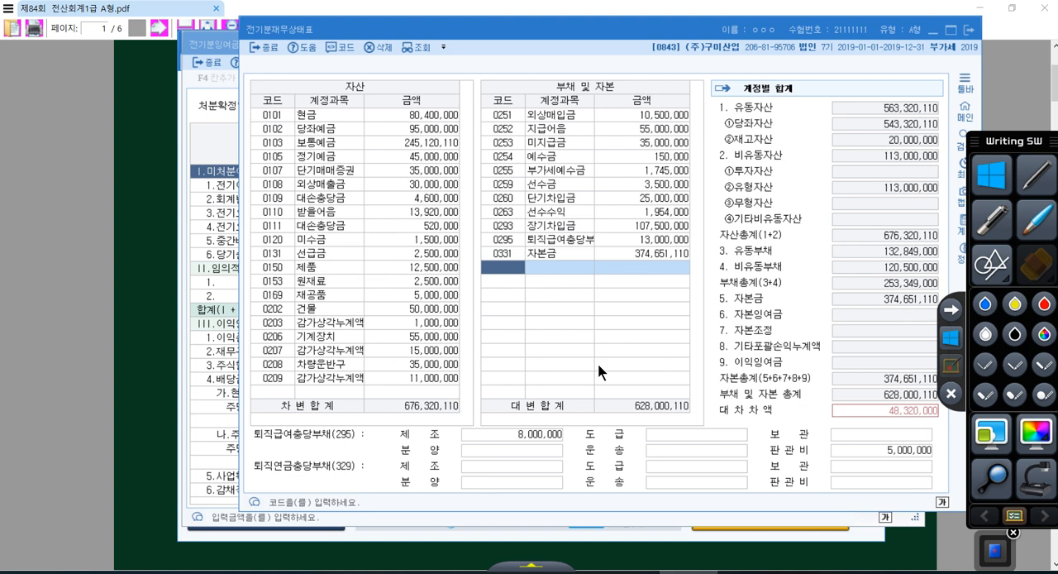
click(206, 382)
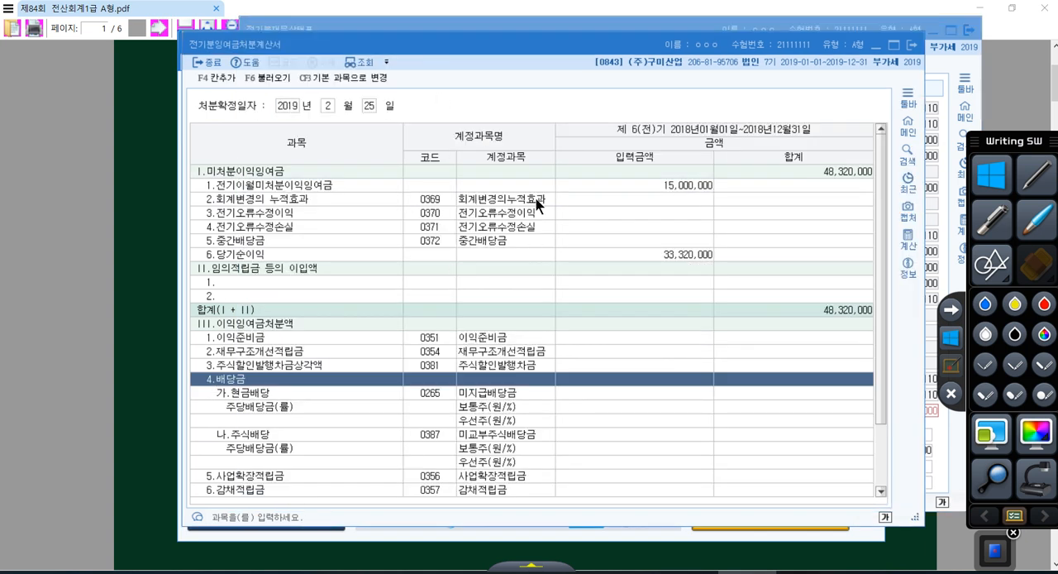
click(738, 166)
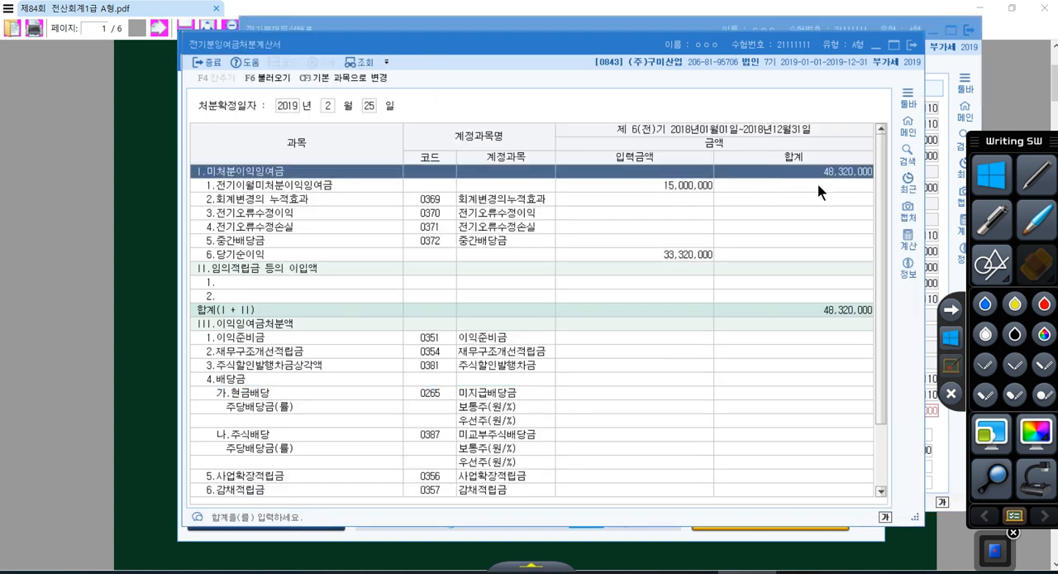
click(789, 19)
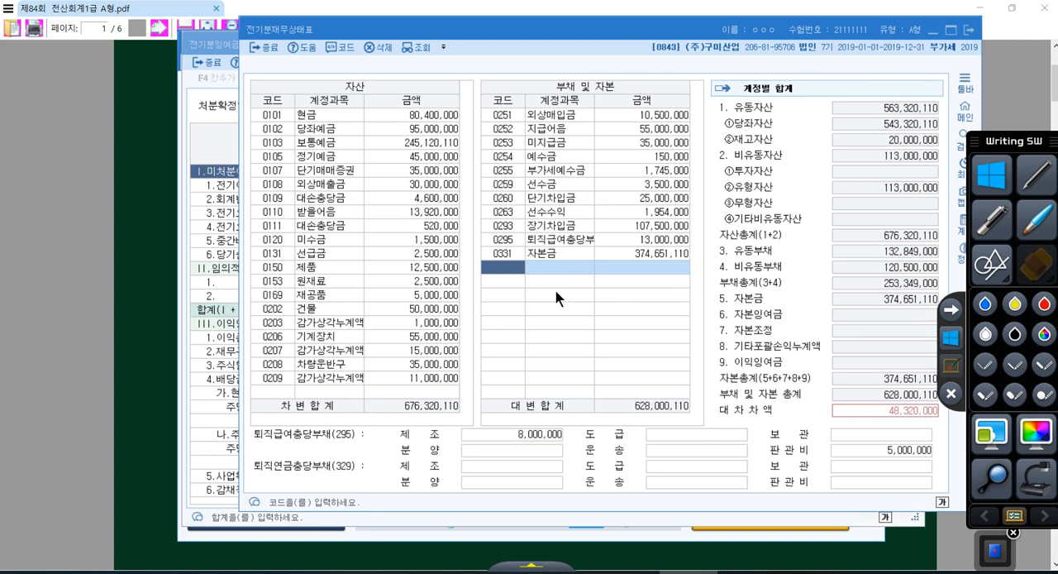
Add the account 이월이익잉여금 (0375) to 부채 및 자본 with an amount of 48,320,000
text(이월이)
key(Return)
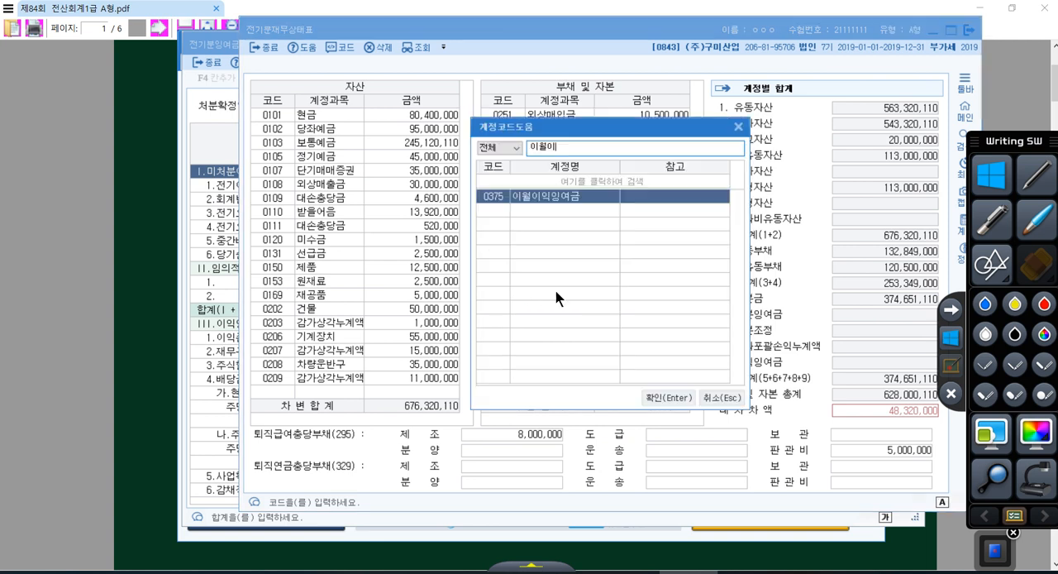
key(Return)
text(48)
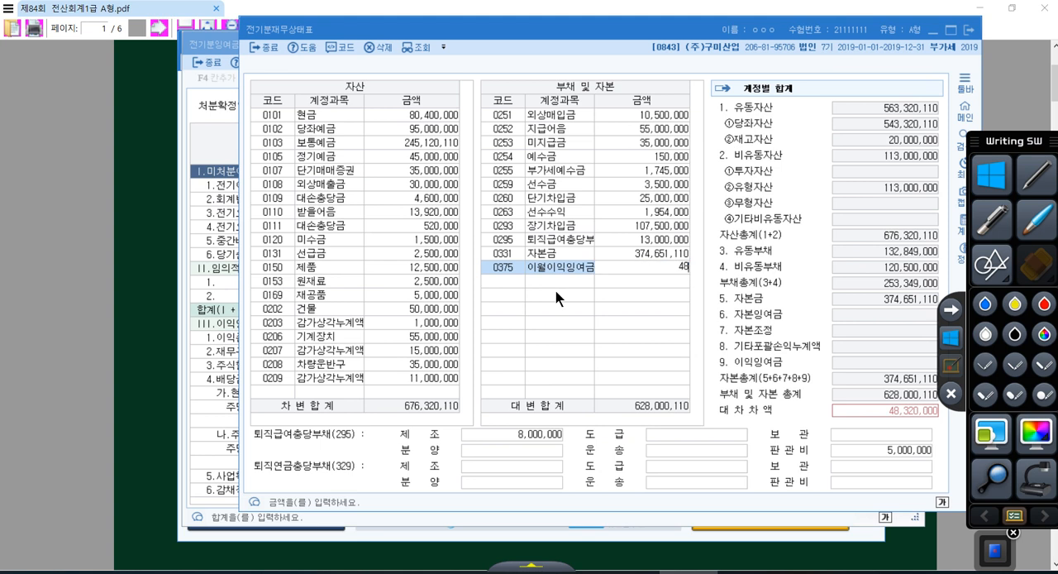
text(,320,000)
key(Return)
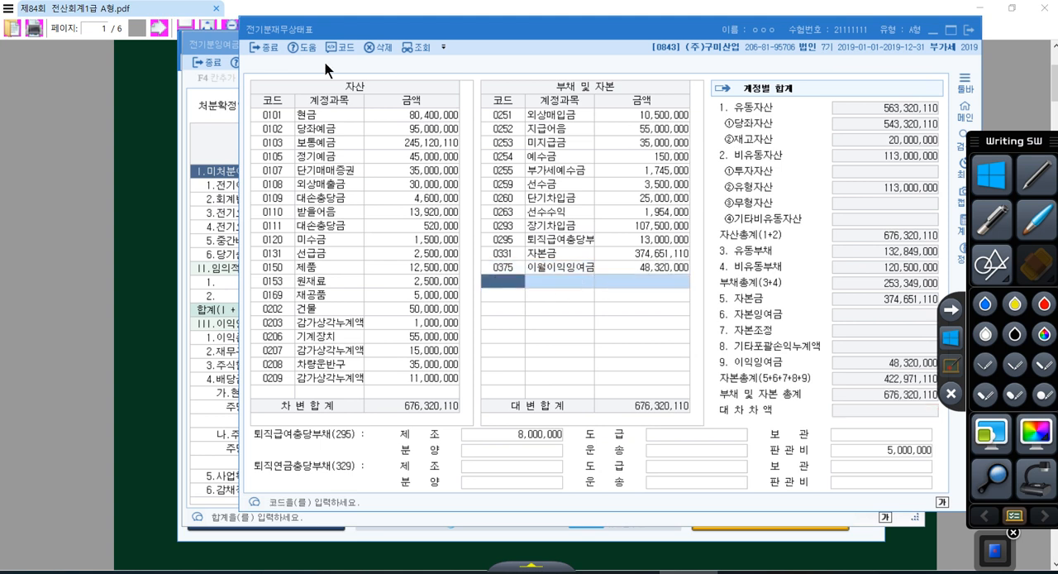
Cross-check the 이월이익잉여금 amount with 전기분잉여금처분계산서, and close both prior-period statements
click(223, 114)
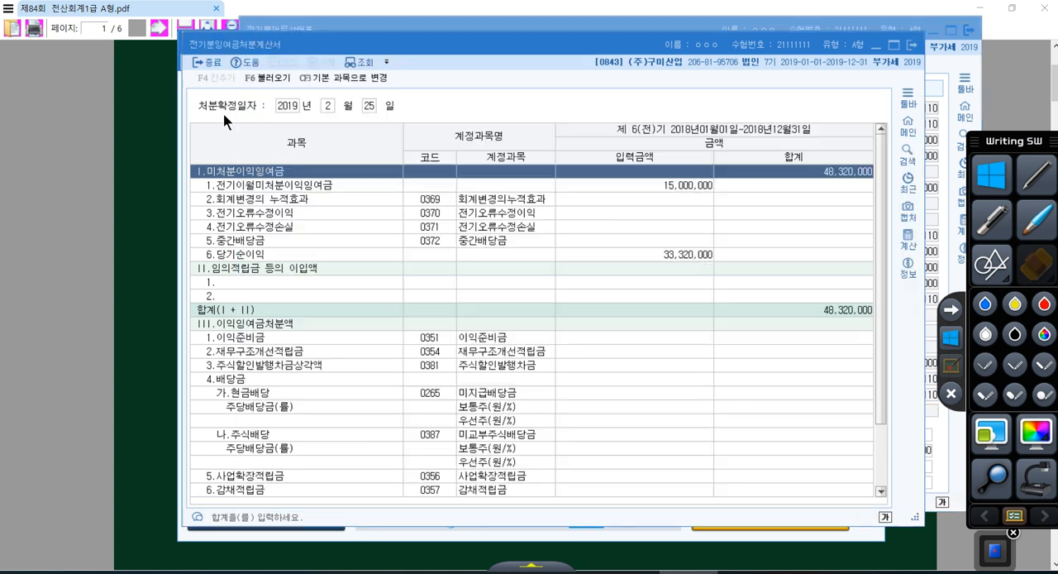
click(941, 90)
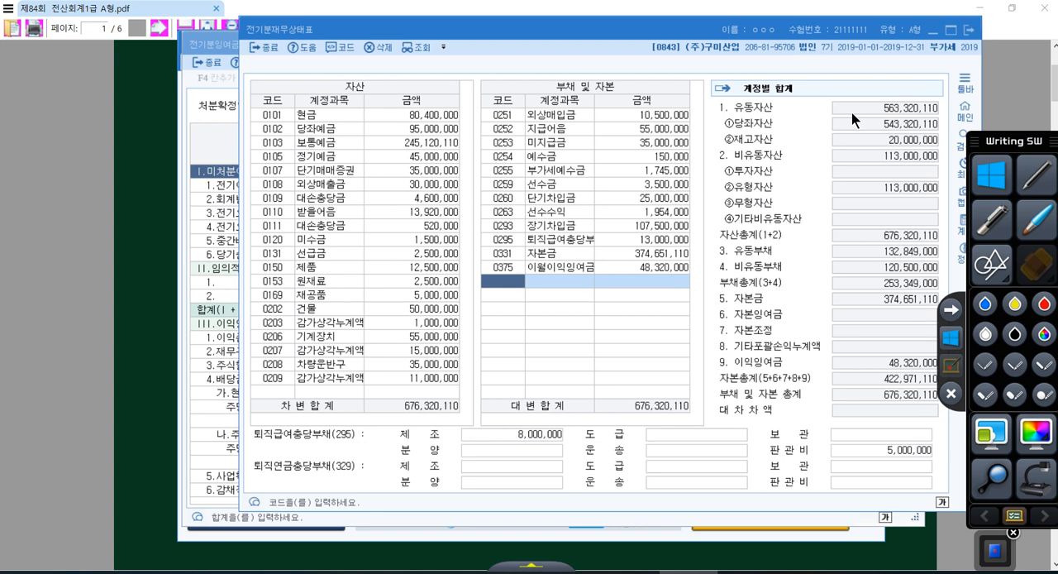
click(573, 268)
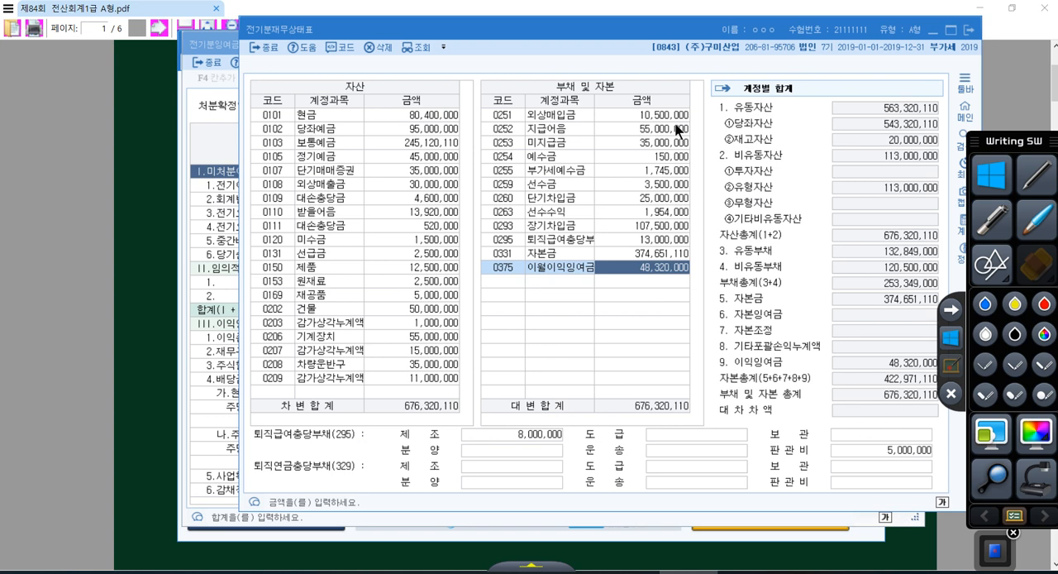
click(970, 31)
click(913, 43)
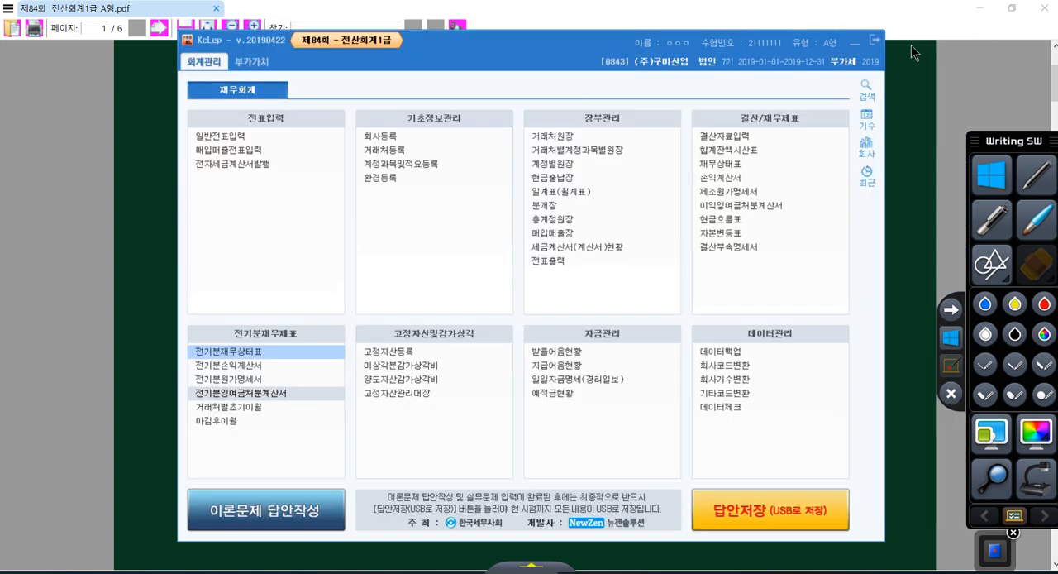
Switch to the exam PDF and read question [2] on the 거래처별 초기이월 amounts
click(896, 92)
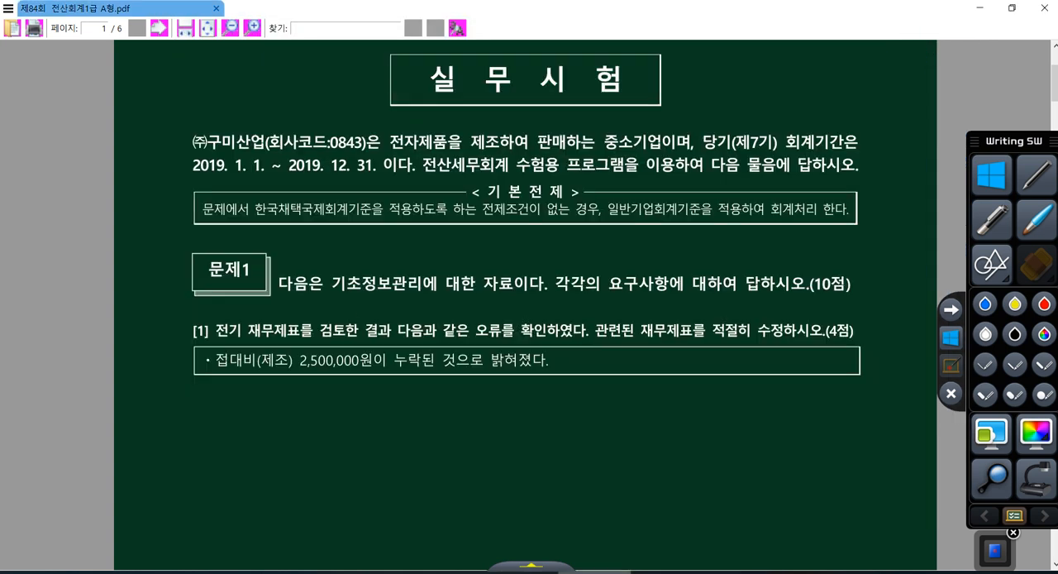
click(521, 571)
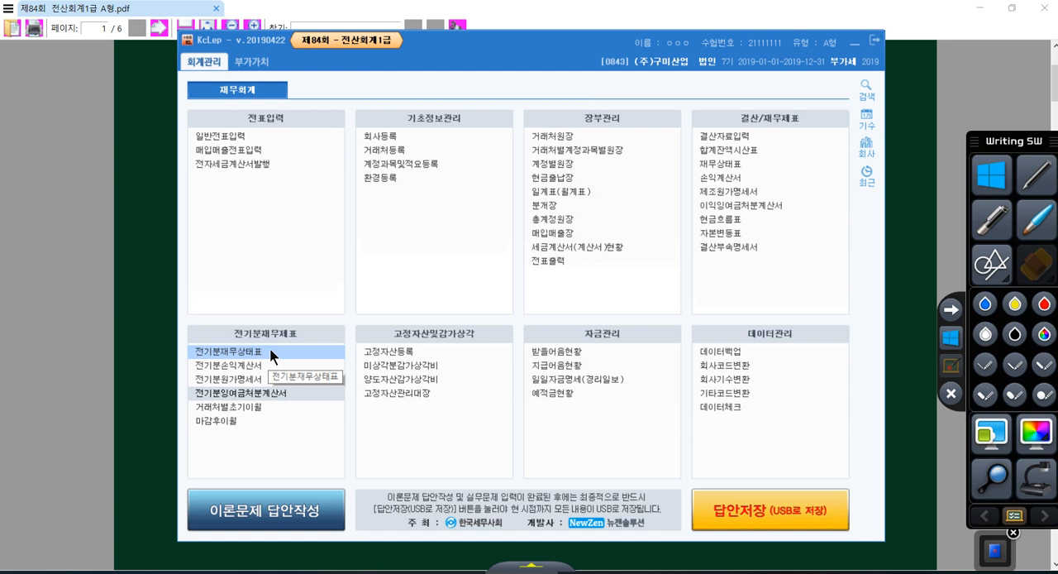
click(175, 303)
scroll(327, 279, down, 5)
scroll(326, 279, down, 5)
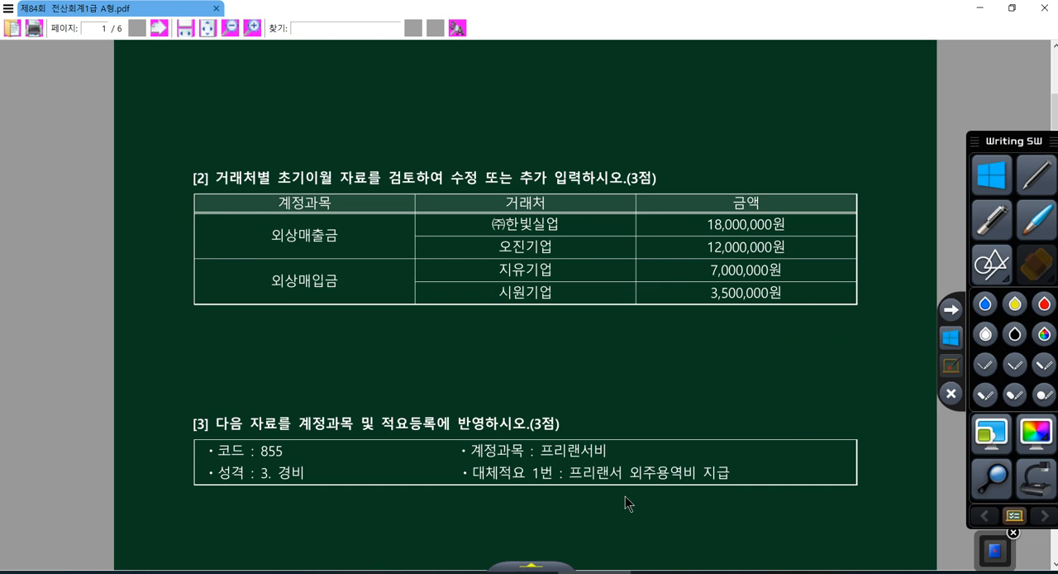
Open 거래처별초기이월 in KcLep and set (주)한빛실업's 외상매출금 to 18,000,000
click(546, 572)
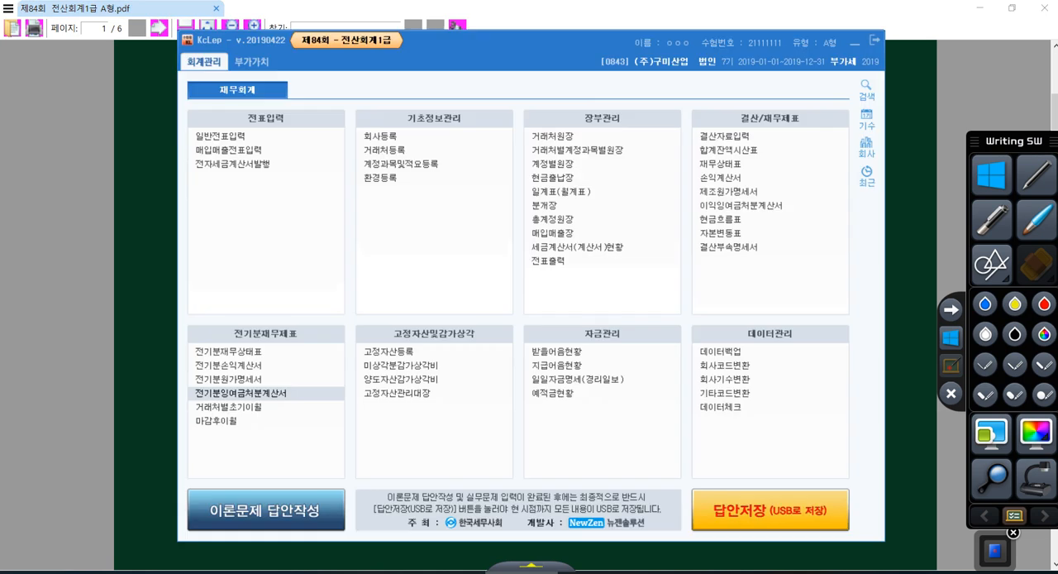
click(245, 409)
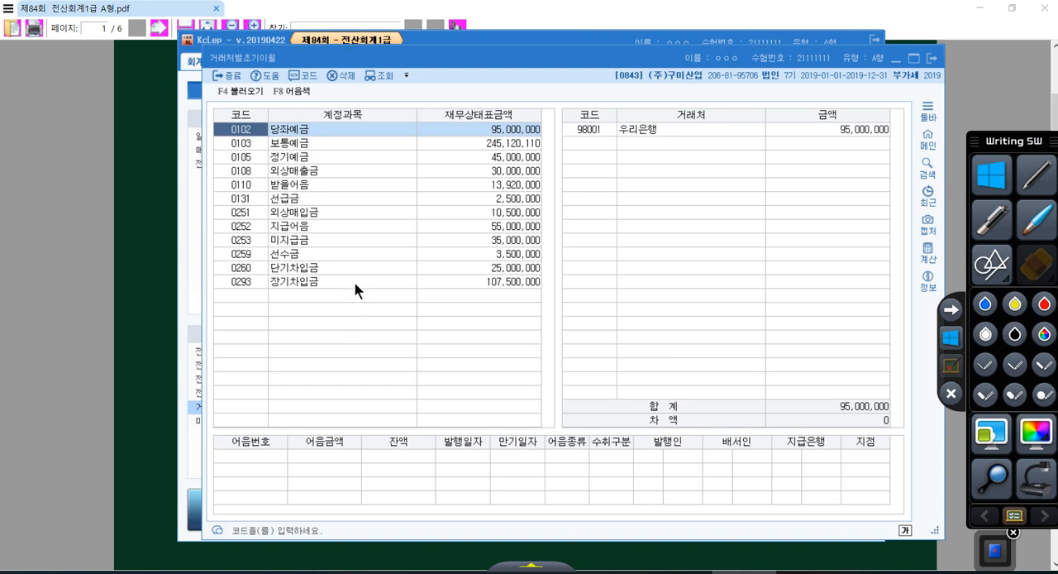
click(249, 172)
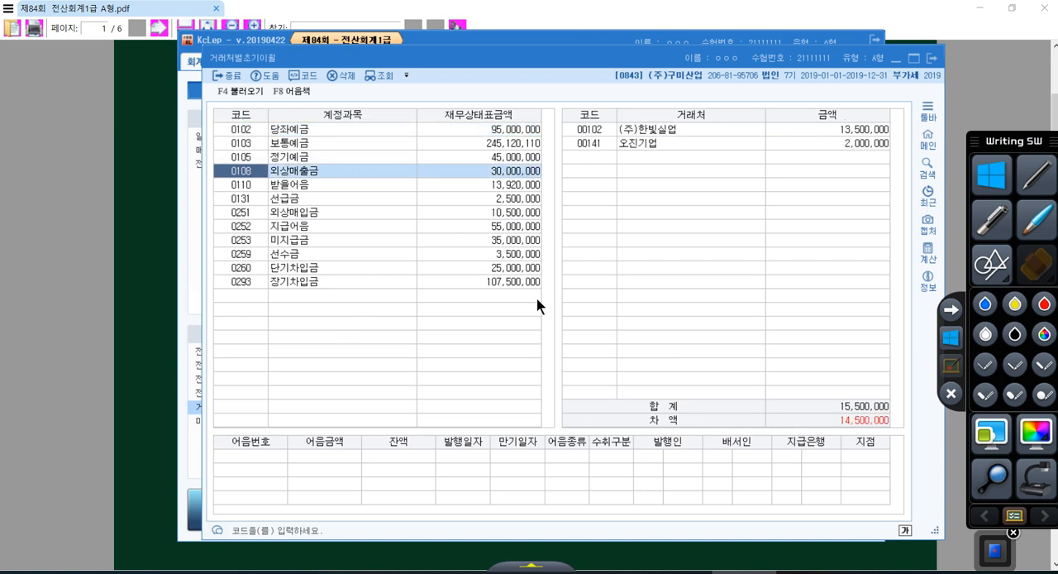
click(581, 131)
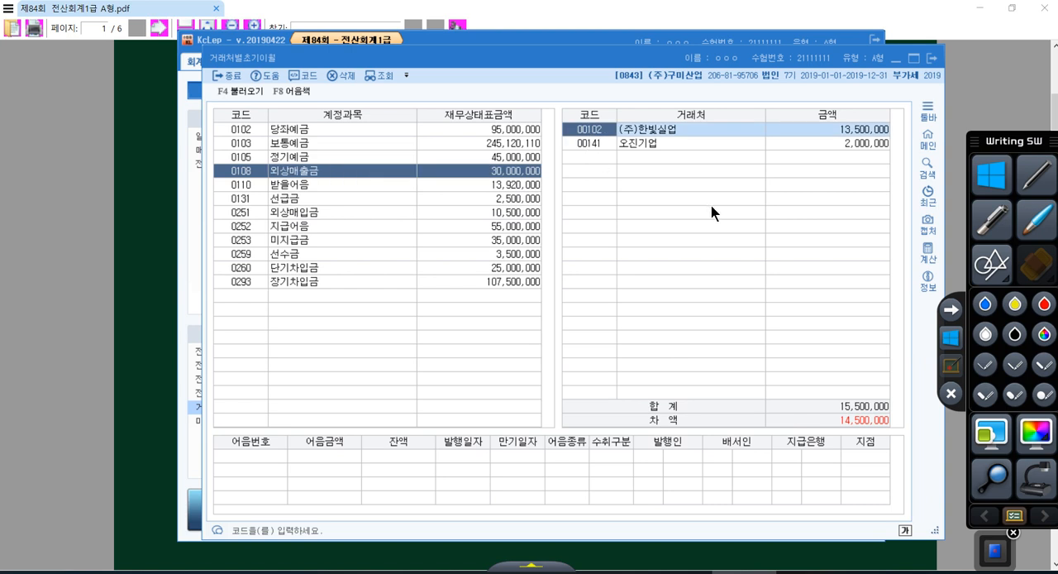
click(664, 129)
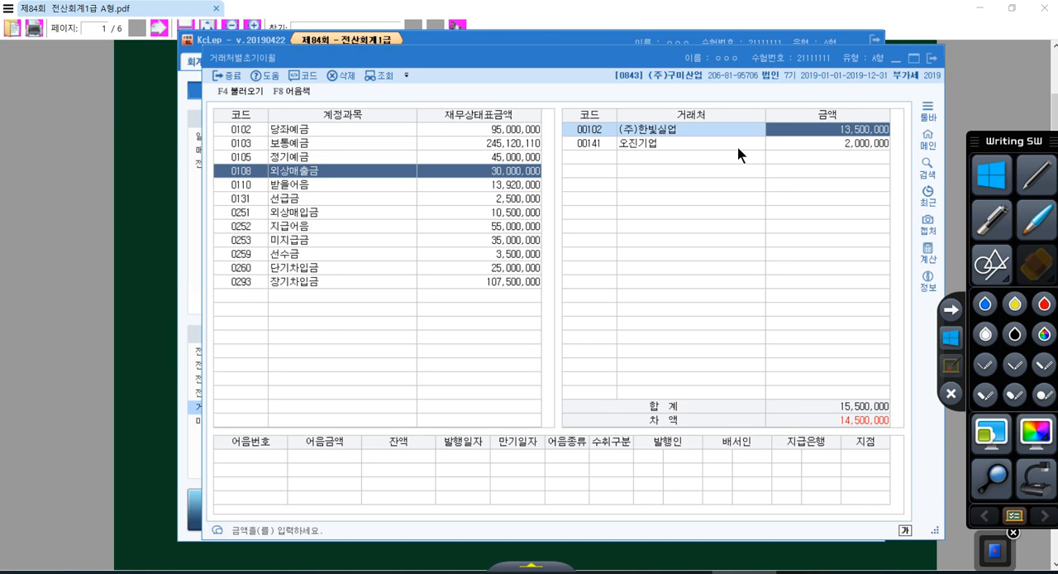
text(18000000)
key(Return)
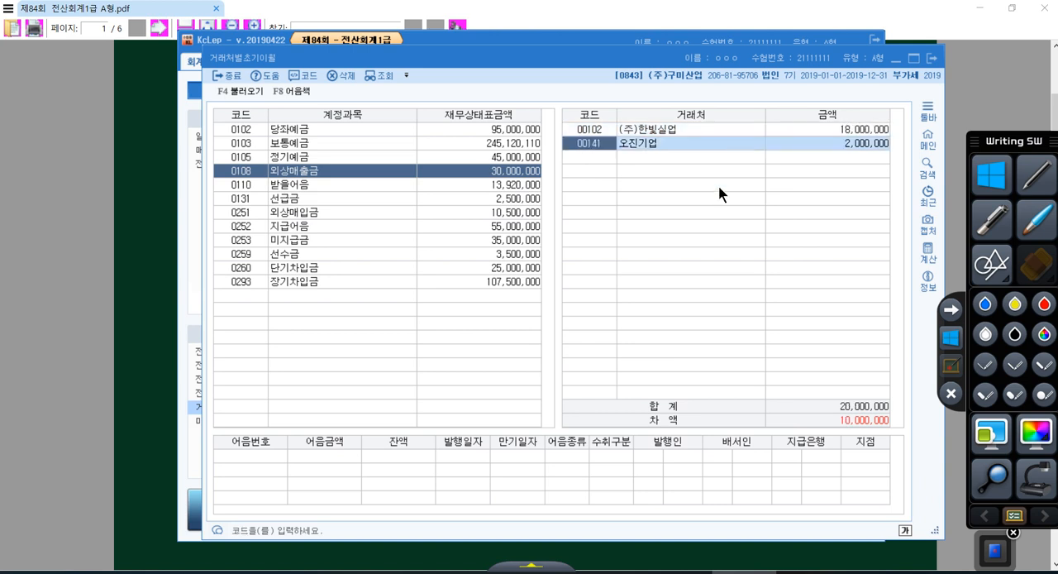
Set 오진기업's 외상매출금 opening balance to 12,000,000
click(831, 143)
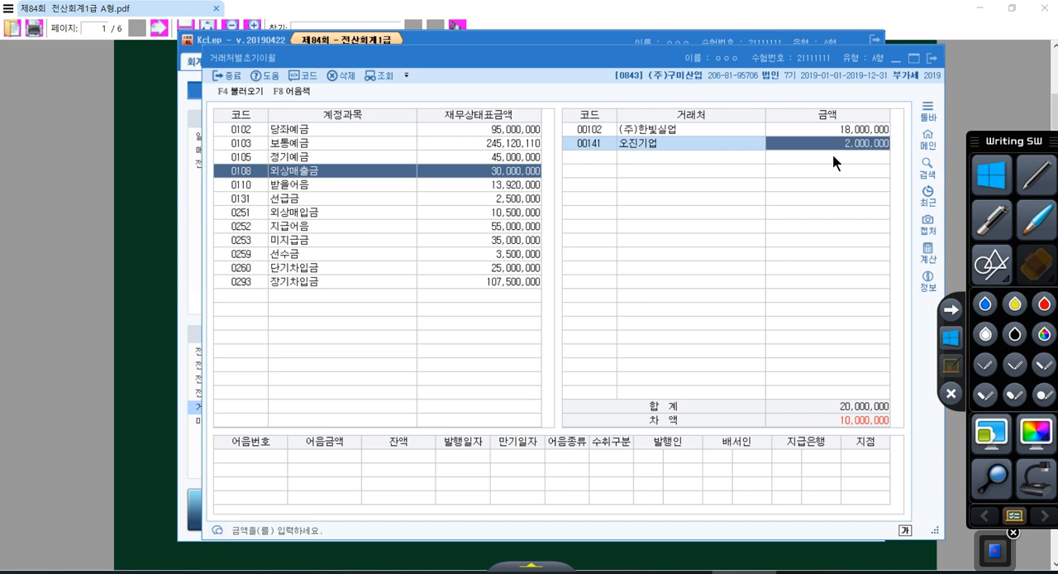
text(12)
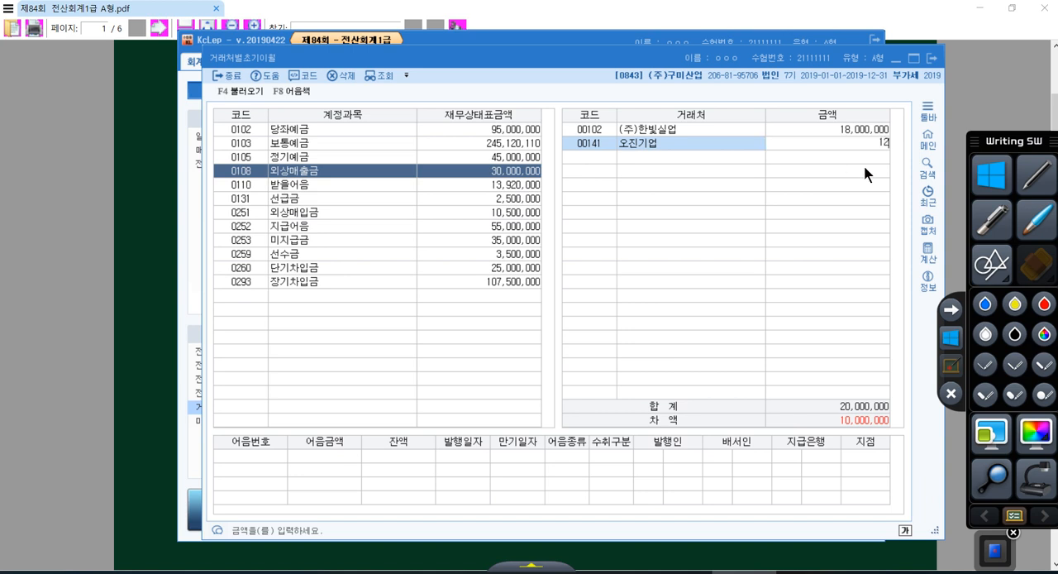
text(,000,000)
key(Return)
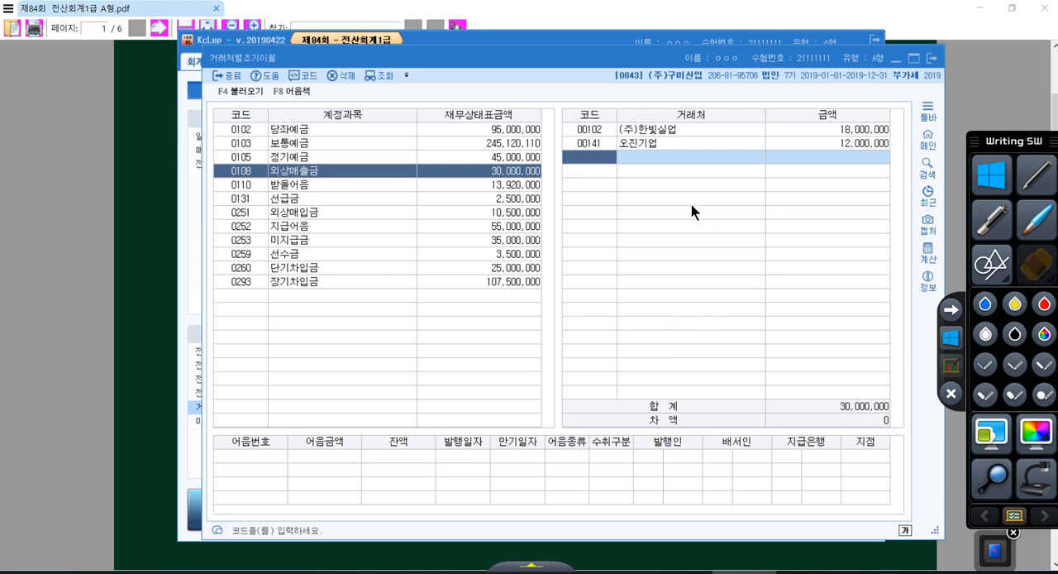
Set 지유기업's opening balance under 외상매입금 to 7,000,000
click(252, 213)
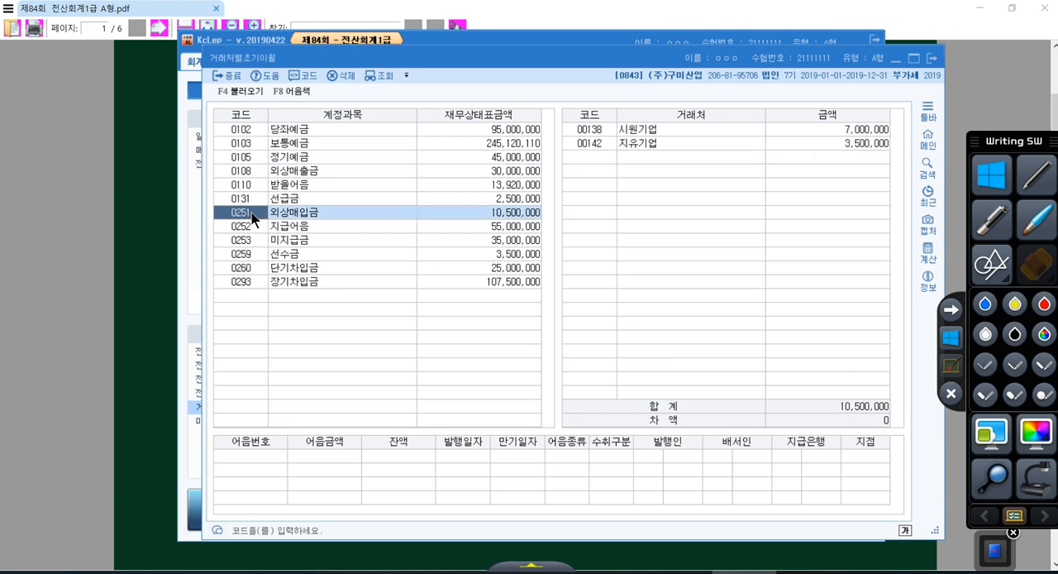
click(586, 131)
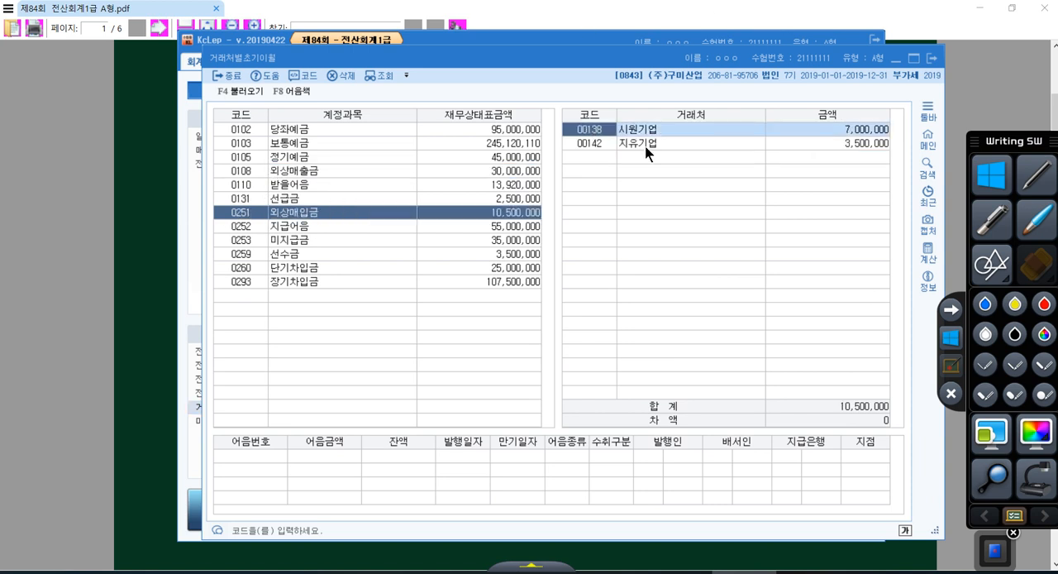
click(726, 146)
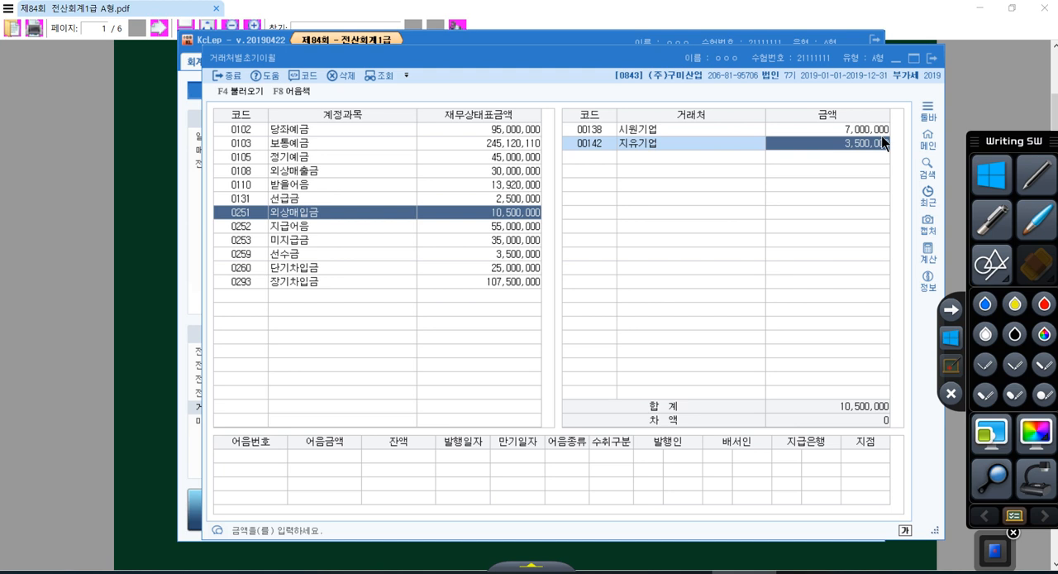
text(7000000)
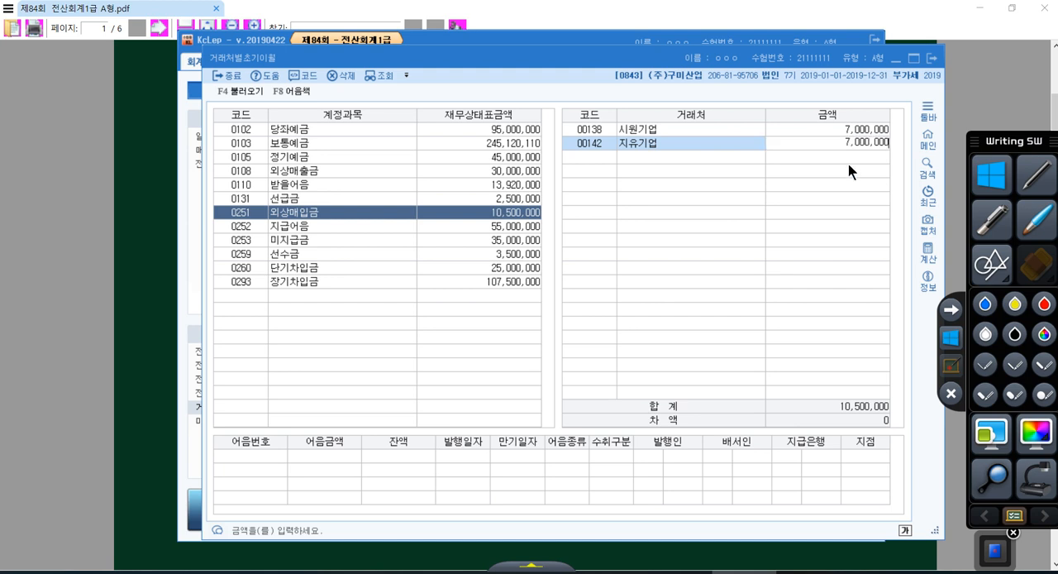
key(Return)
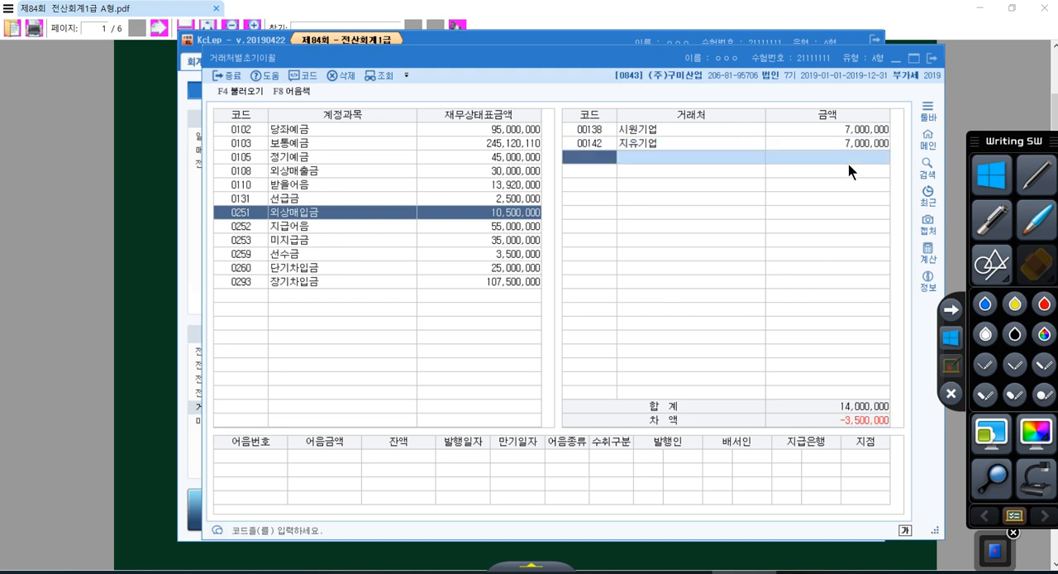
Set 시원기업's 외상매입금 opening balance to 3,500,000 and close 거래처별초기이월
click(680, 129)
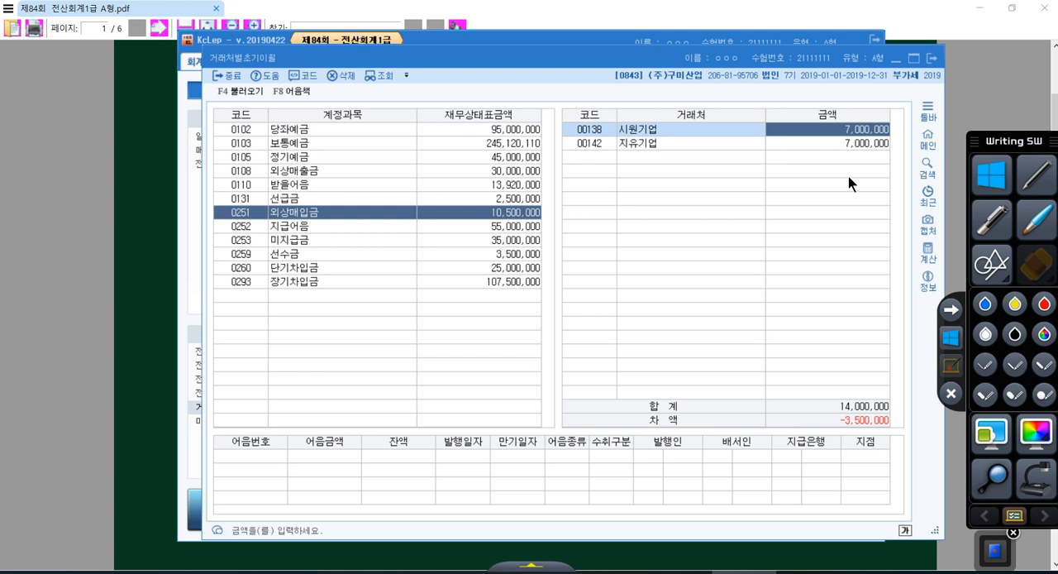
text(3500000)
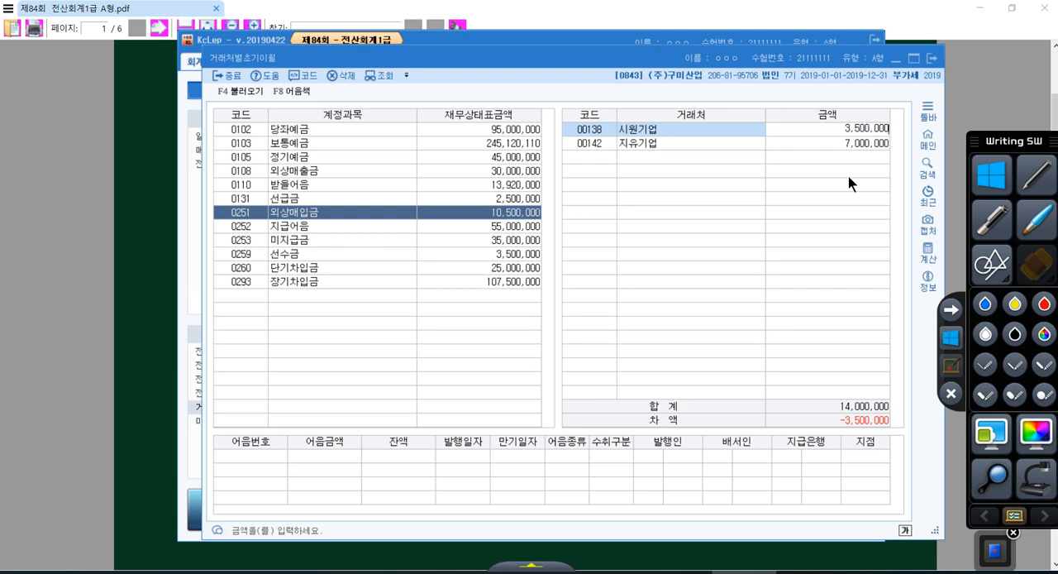
key(Return)
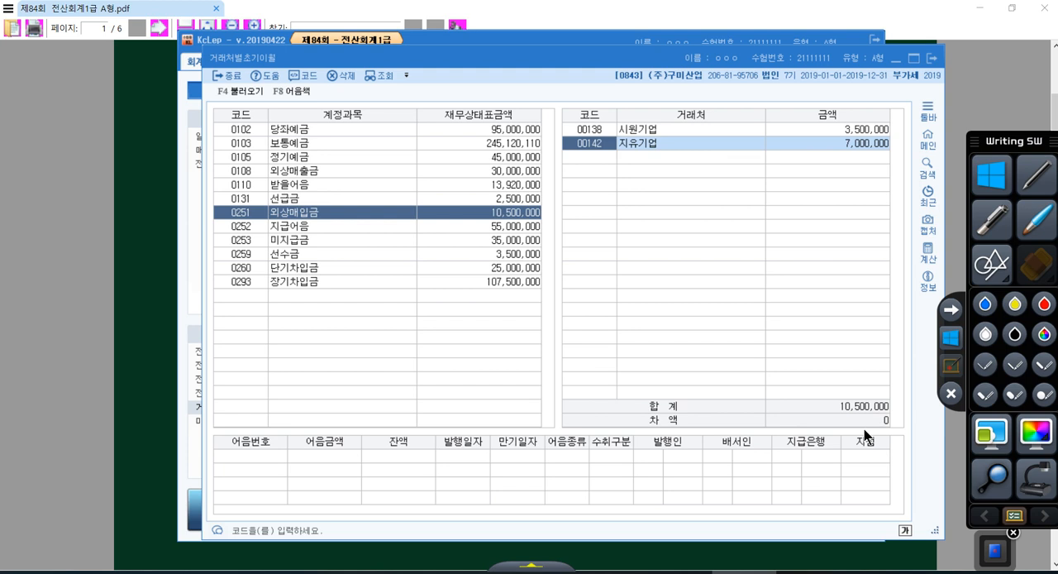
click(931, 58)
Read question [3] on 계정과목 및 적요등록 in the exam PDF and return to KcLep
click(910, 231)
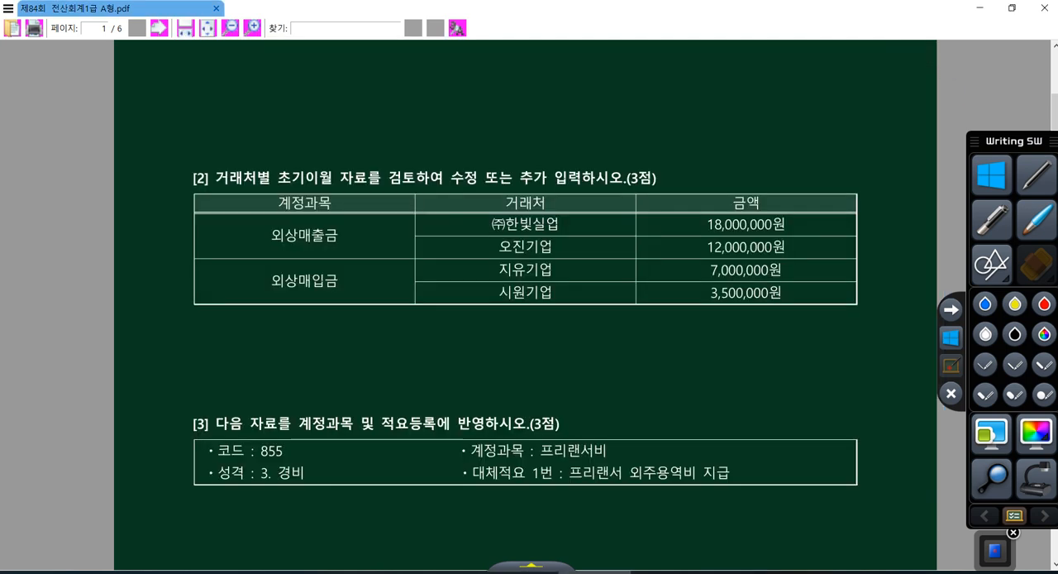
scroll(699, 233, down, 3)
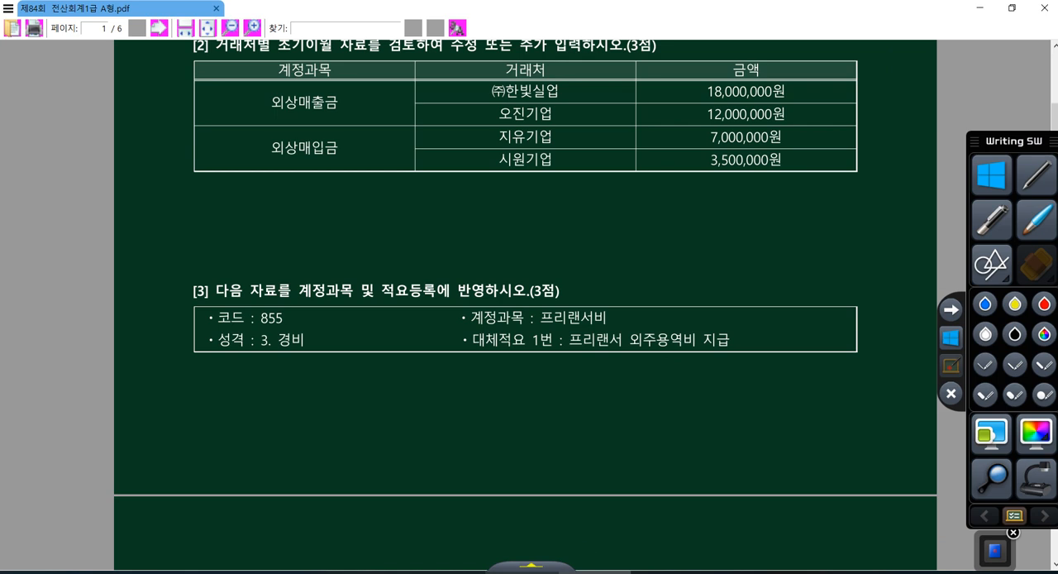
click(521, 572)
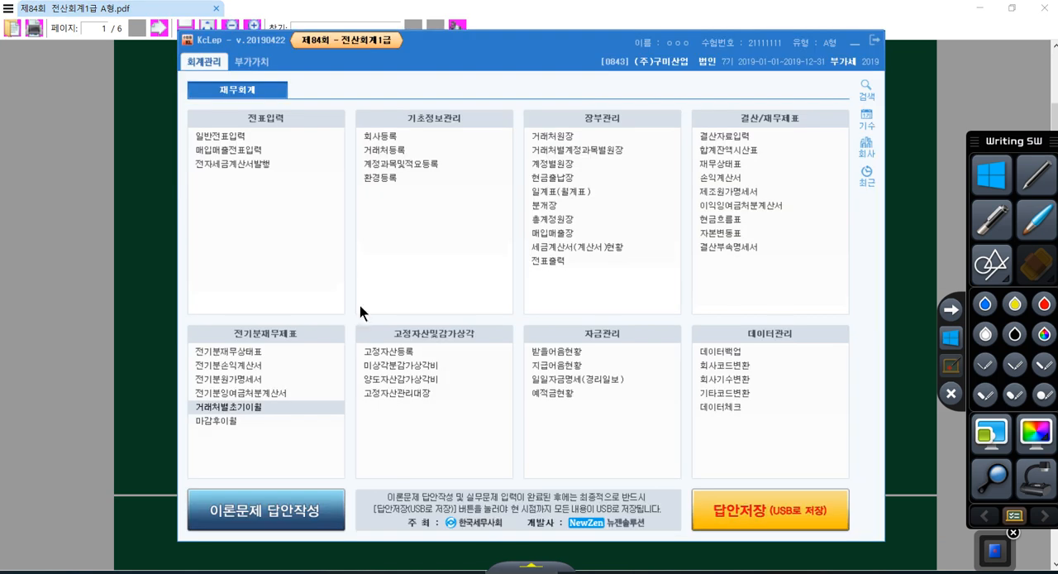
Open 계정과목및적요등록 and go to account code 855
click(394, 168)
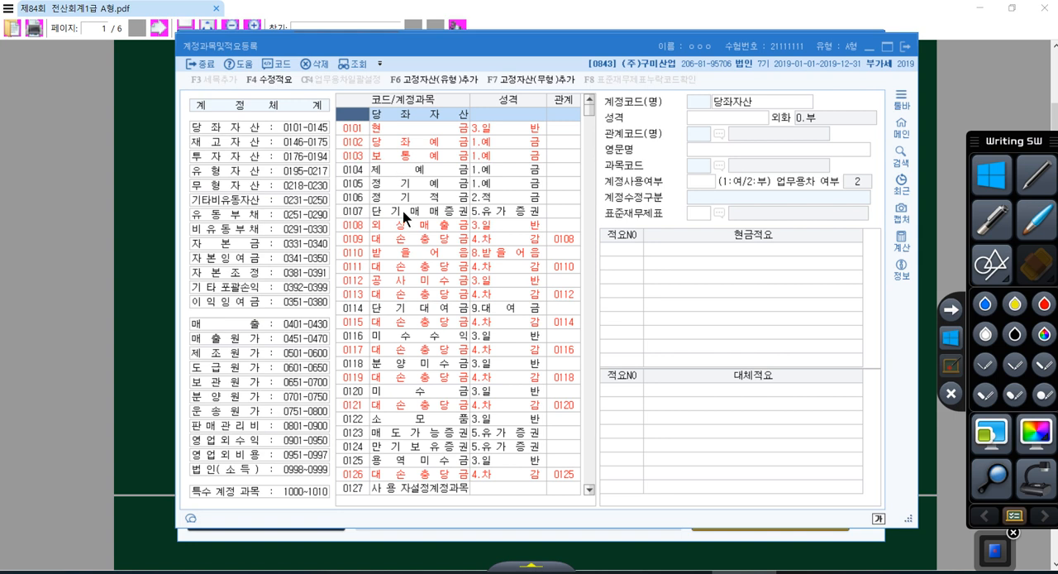
scroll(360, 131, down, 8)
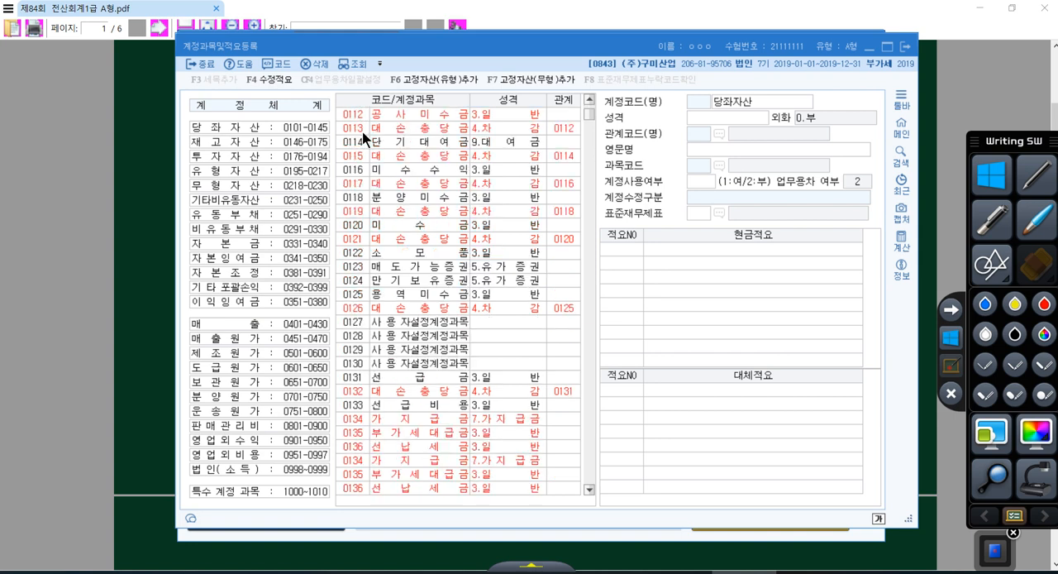
scroll(371, 136, up, 8)
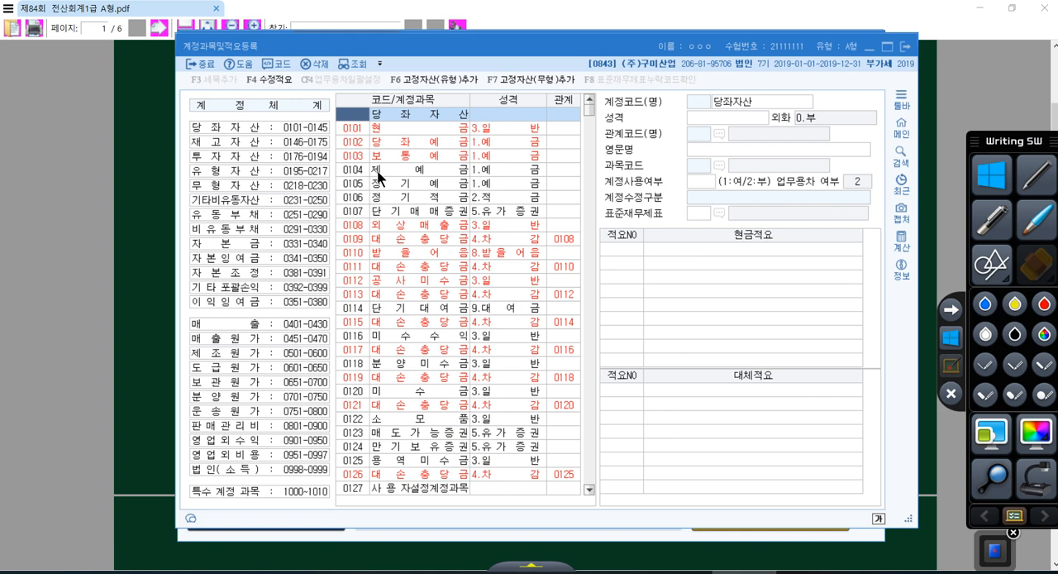
drag(355, 166, 398, 199)
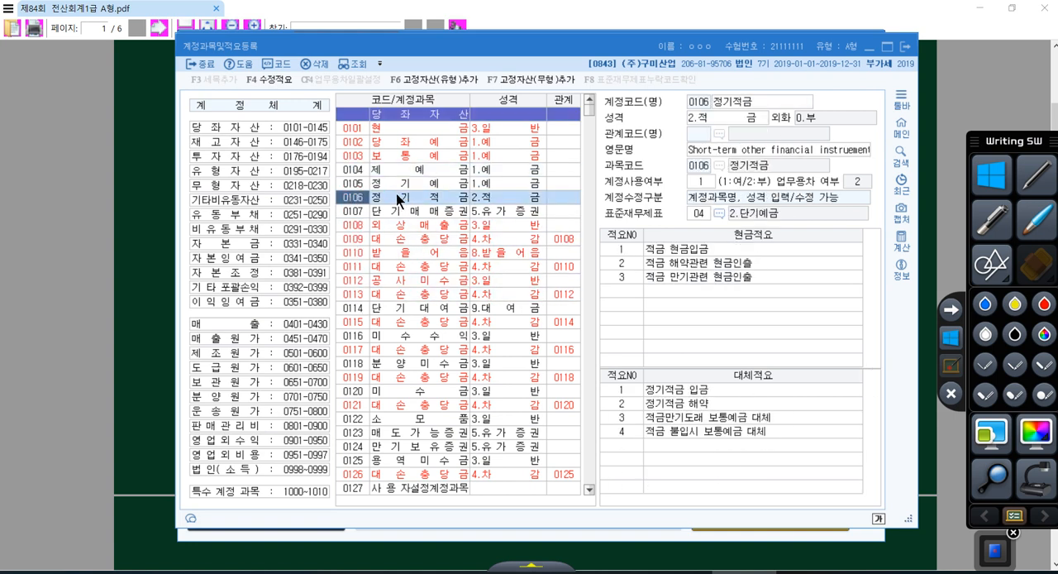
text(855)
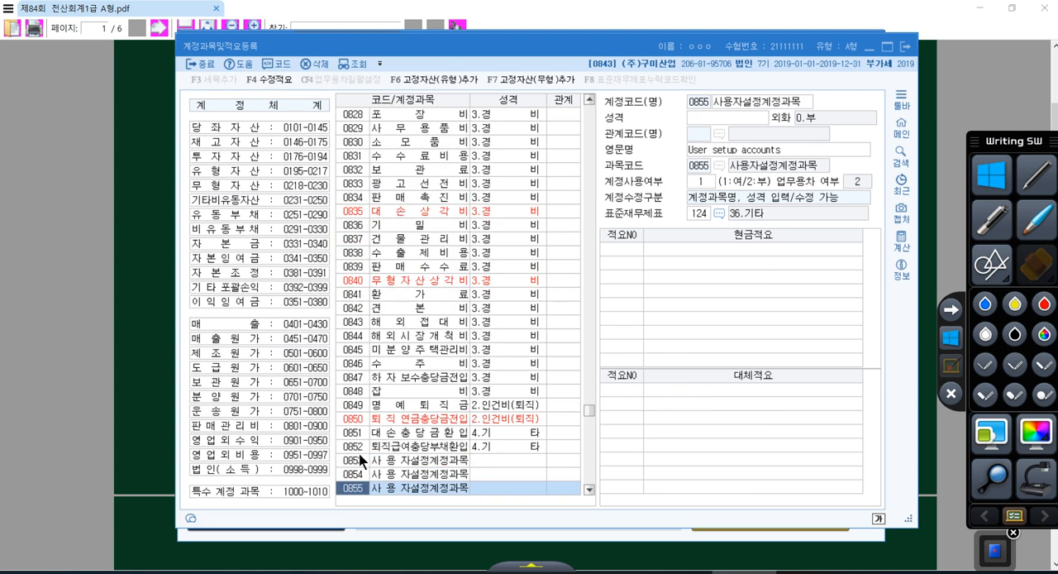
Name account code 855 프리랜서비 and set its 성격 to 3.경비
click(394, 494)
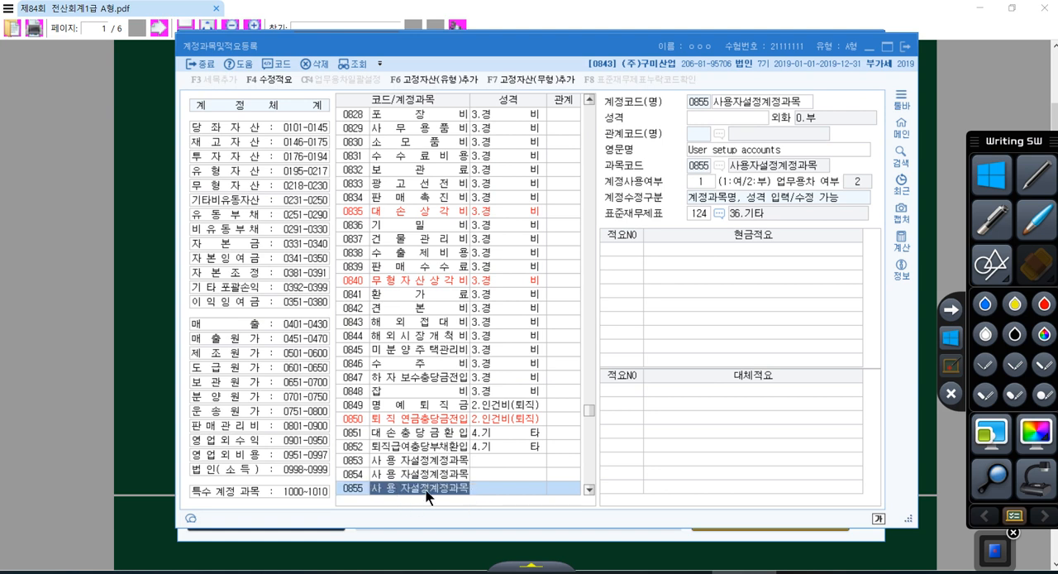
click(352, 491)
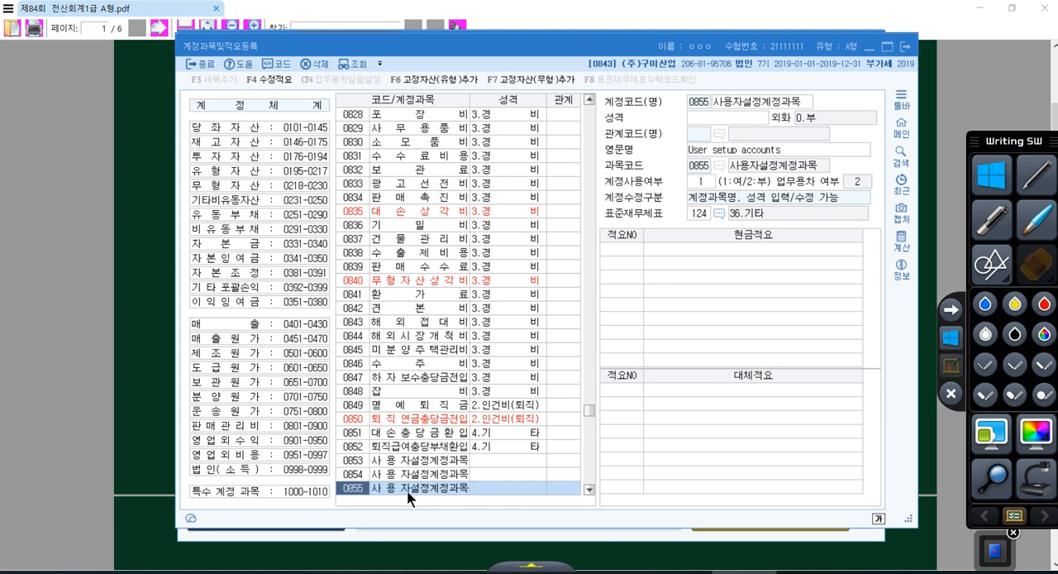
click(768, 106)
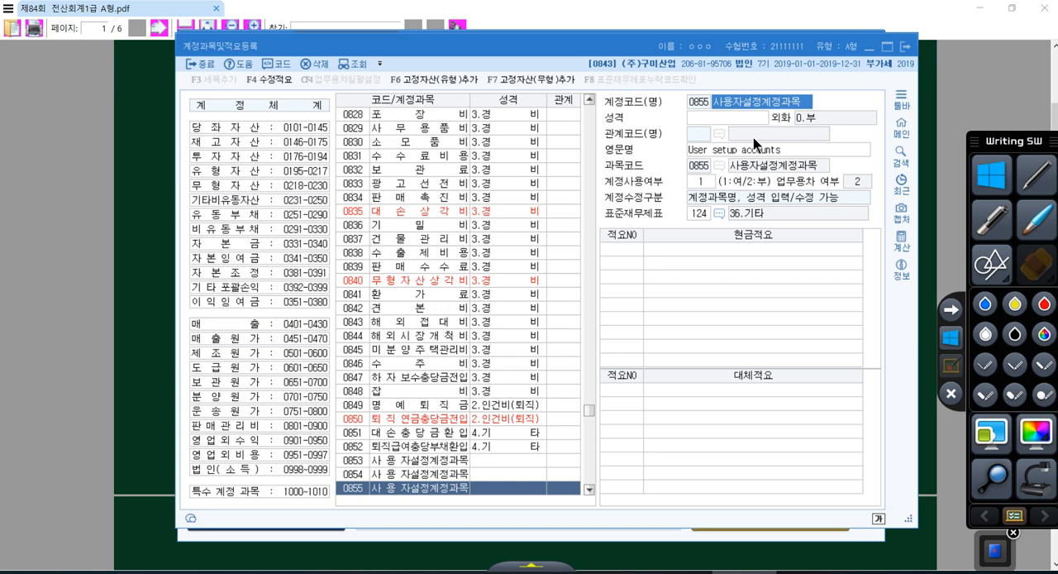
text(프리랜서비)
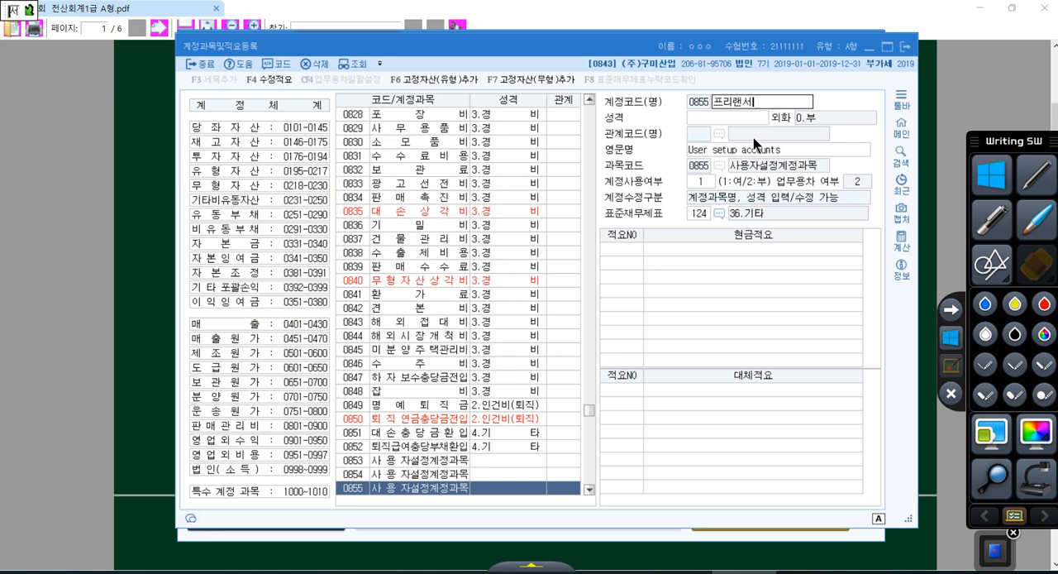
key(Return)
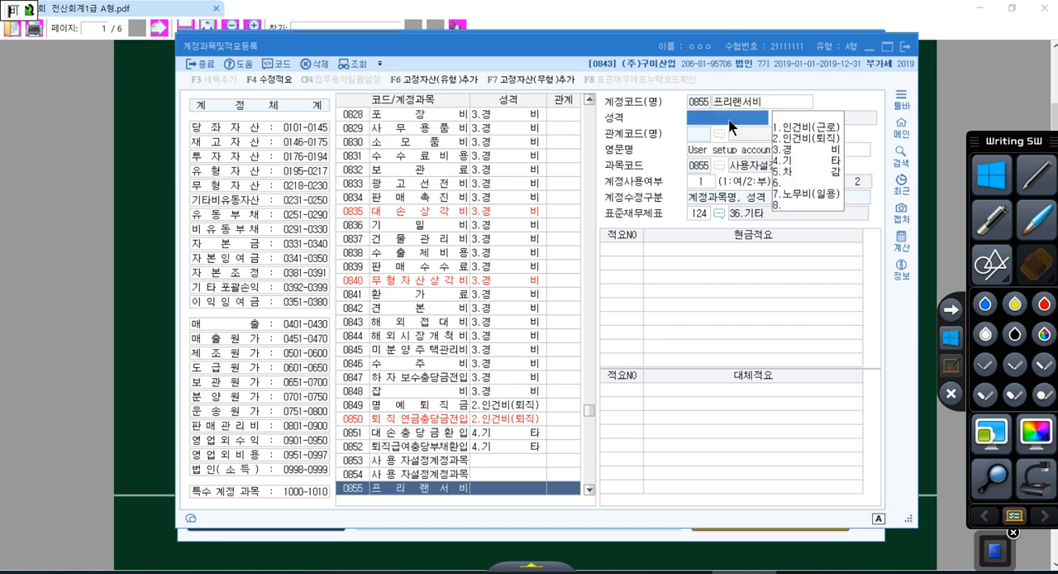
click(803, 150)
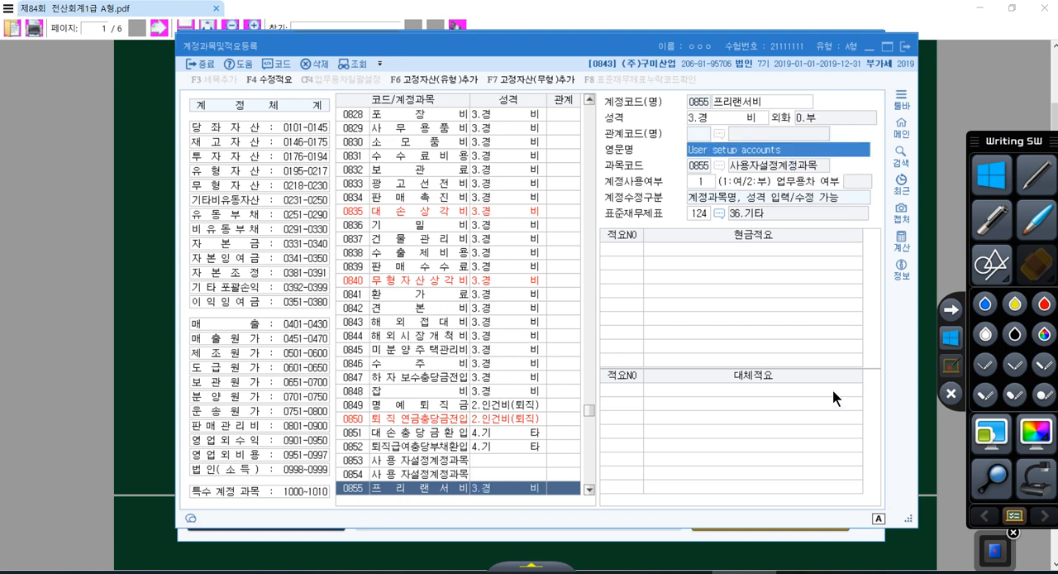
Register 대체적요 number 1 of account 855 as 프리랜서 외주용역비 지급
click(771, 385)
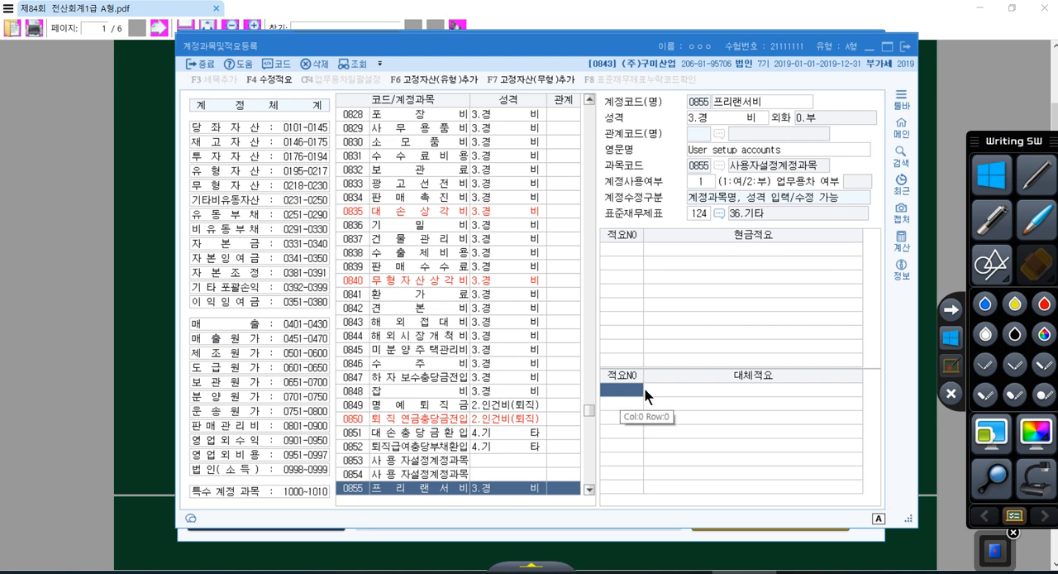
text(1)
key(Return)
text(프리)
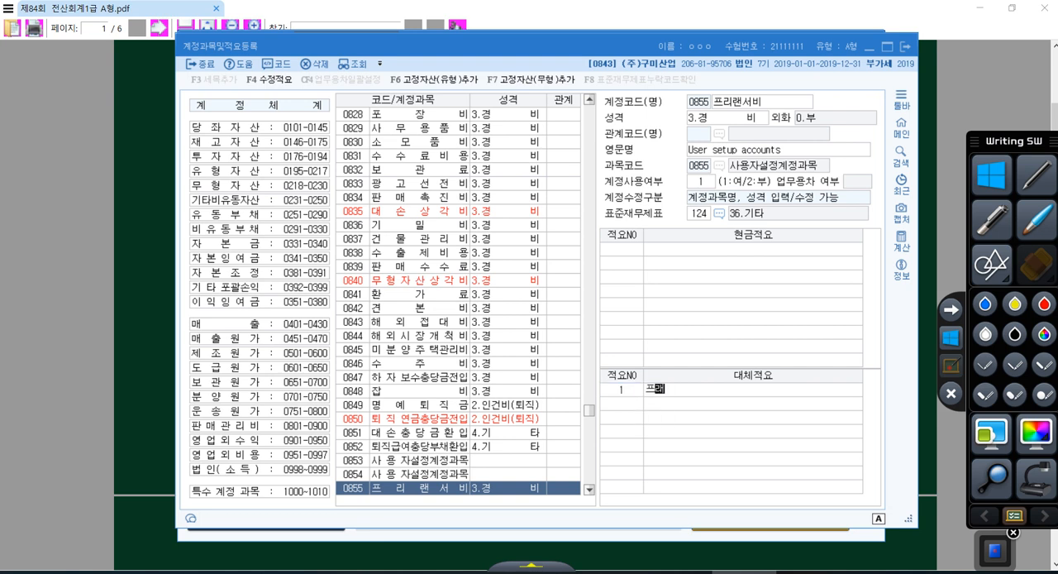
text(랜서비)
text(주용)
text(역비)
text(지급)
key(Return)
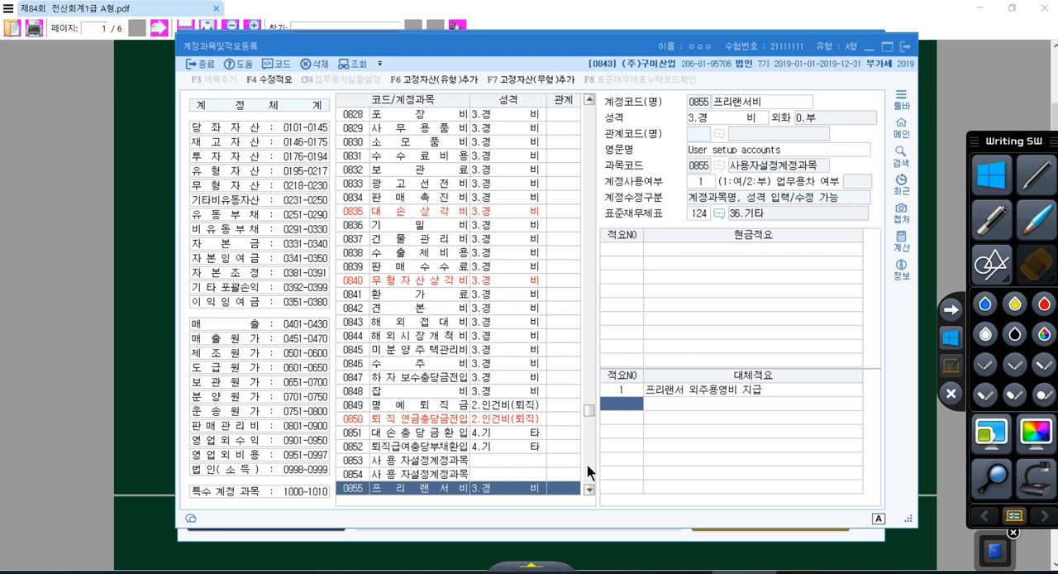
click(355, 488)
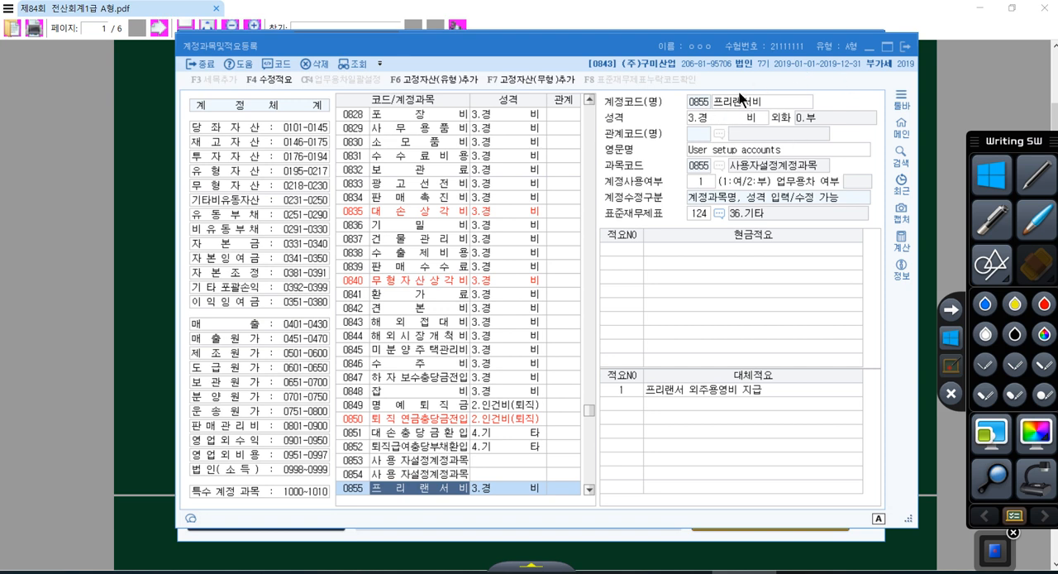
Close 계정과목및적요등록 and read 문제2 on page 2 of the exam PDF
click(906, 47)
click(938, 111)
scroll(760, 180, down, 5)
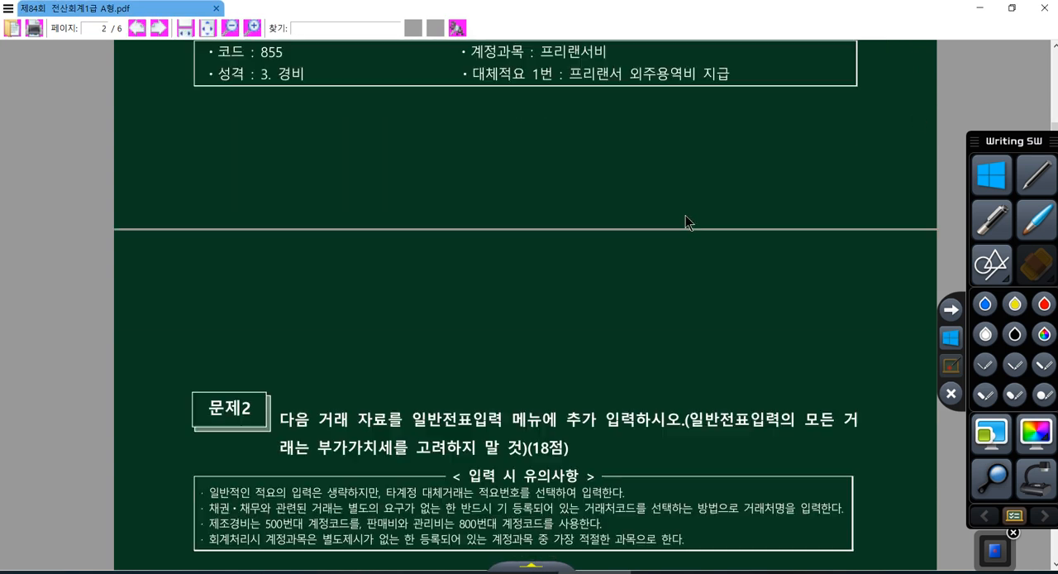
scroll(413, 242, down, 3)
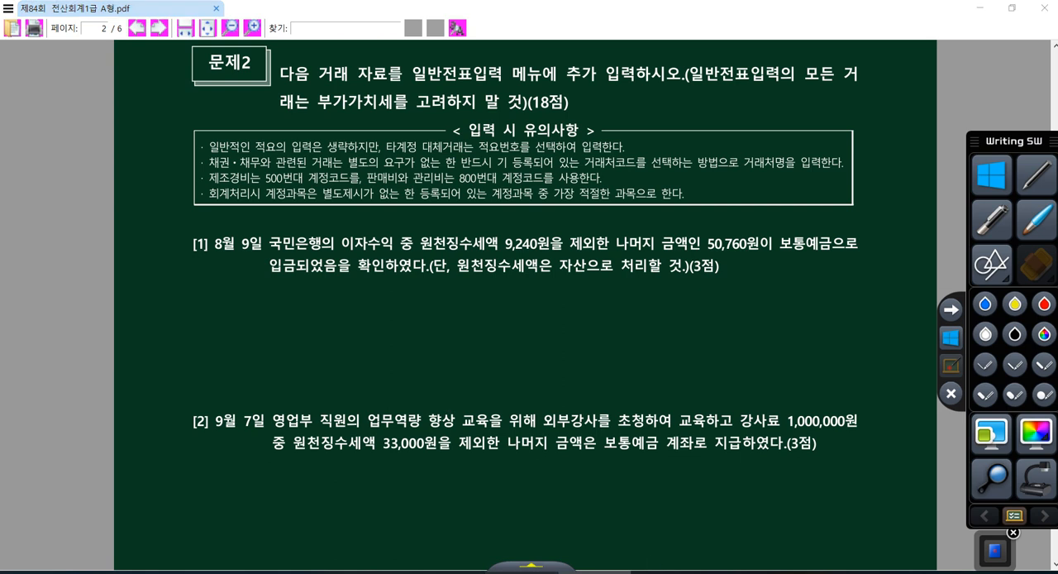
Open 일반전표입력 in KcLep and set the voucher date to August 9
click(521, 572)
click(239, 134)
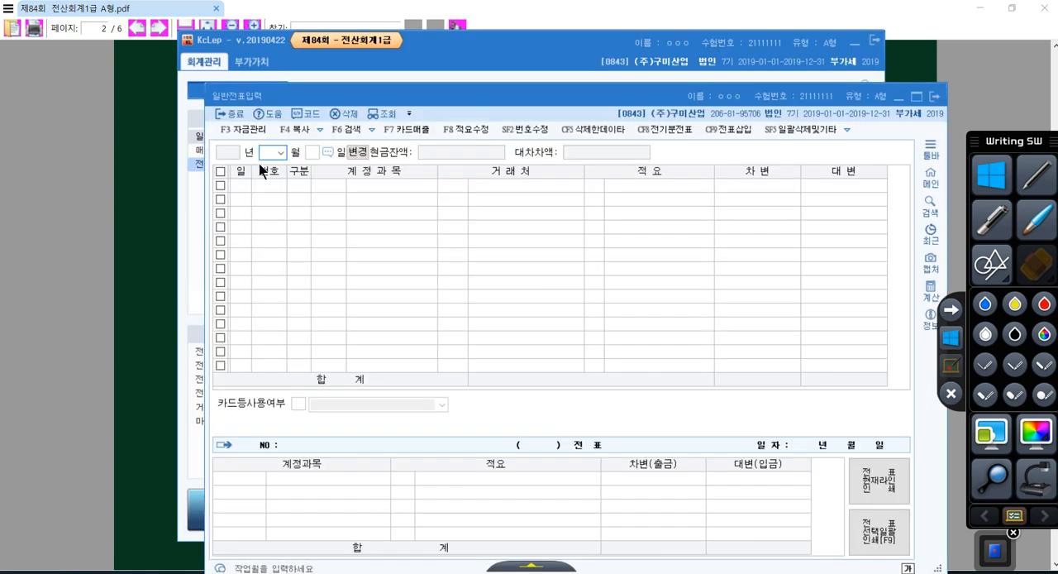
text(089)
key(Return)
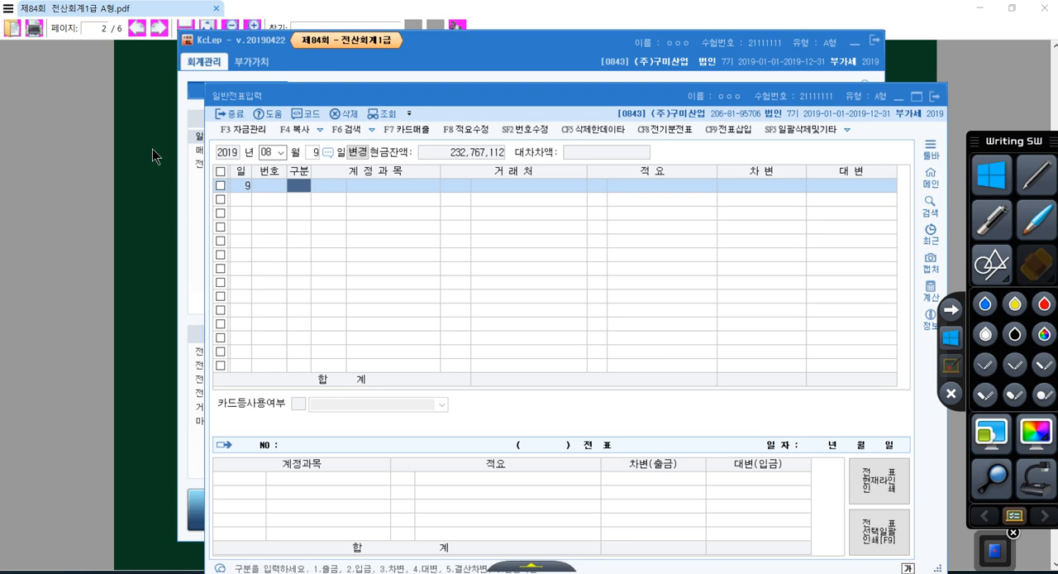
Enter a debit line for account 103 보통예금 with an amount of 50,760, leaving 거래처 and 적요 blank
text(3)
key(Return)
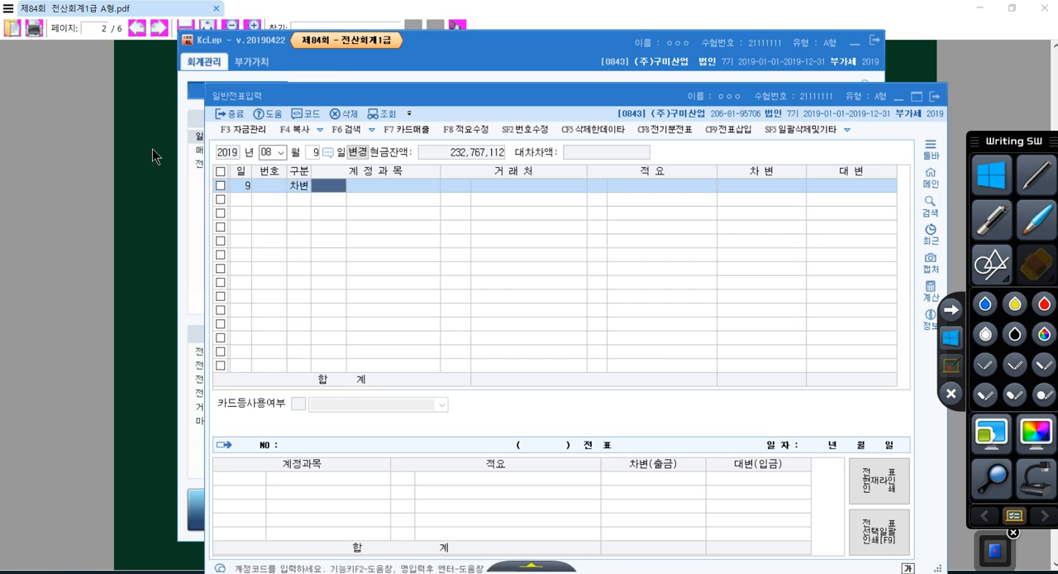
text(103)
key(Return)
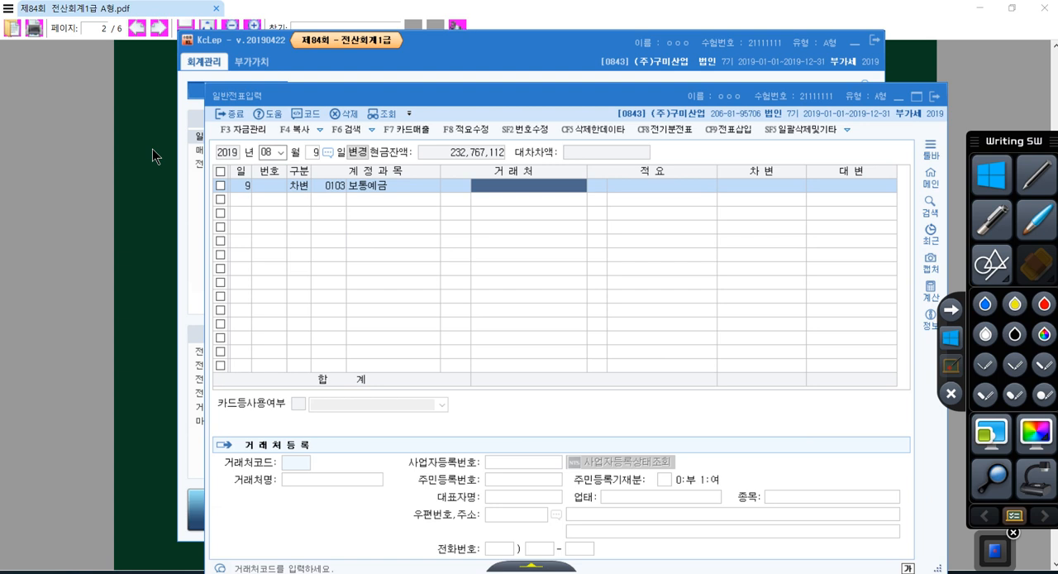
key(Return)
text(5)
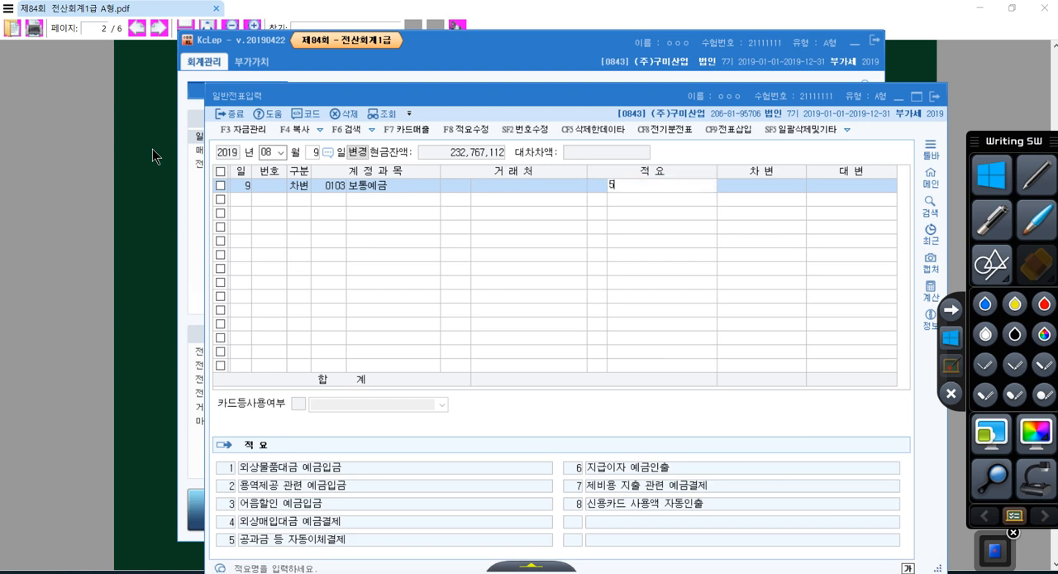
text(0)
key(BackSpace)
key(BackSpace)
key(Return)
text(50,760)
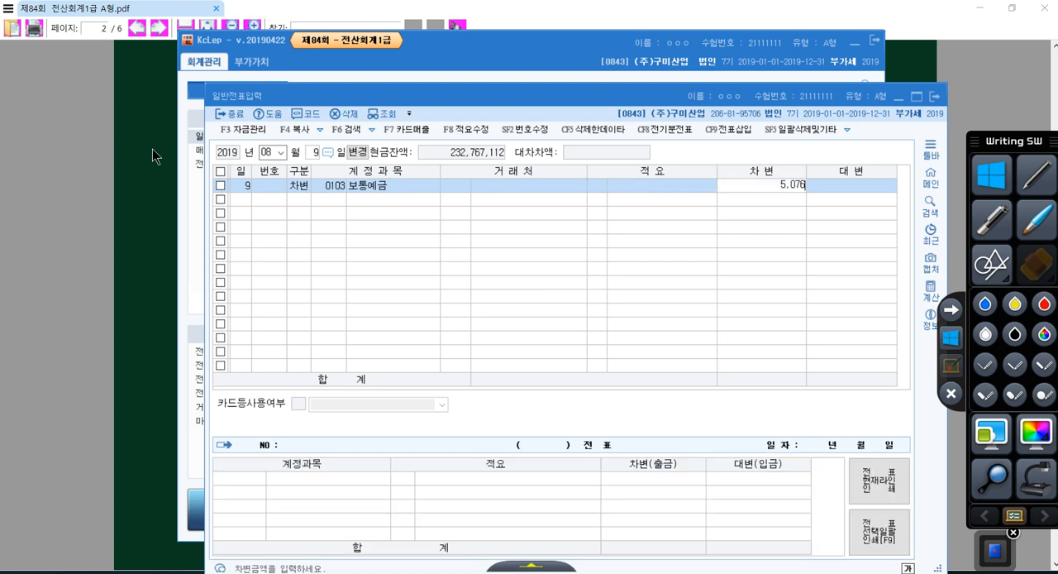
key(Return)
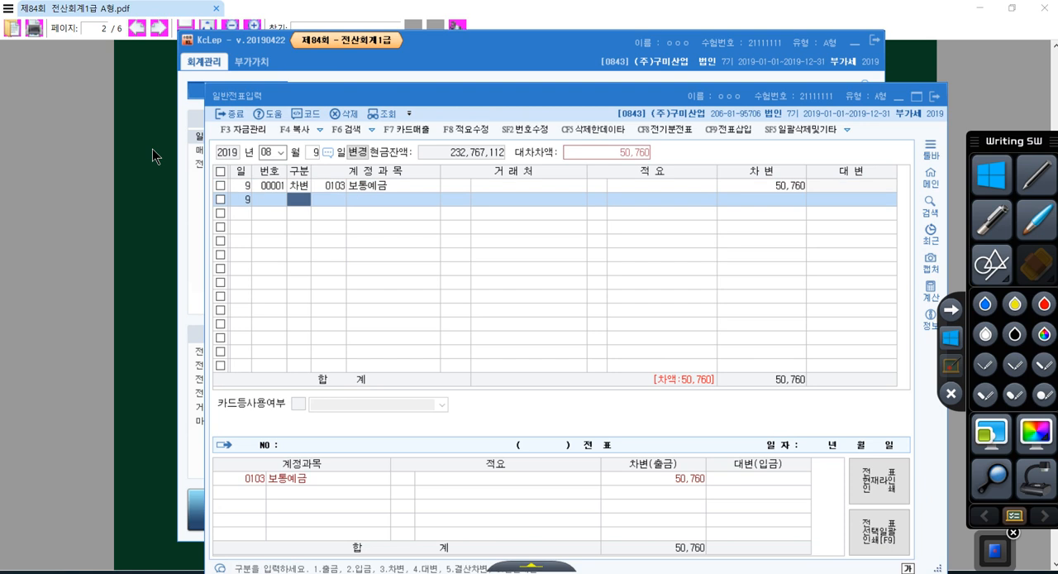
Check the income item in question [1] of the exam PDF and add a credit line for account 901 이자수익
key(4)
key(Return)
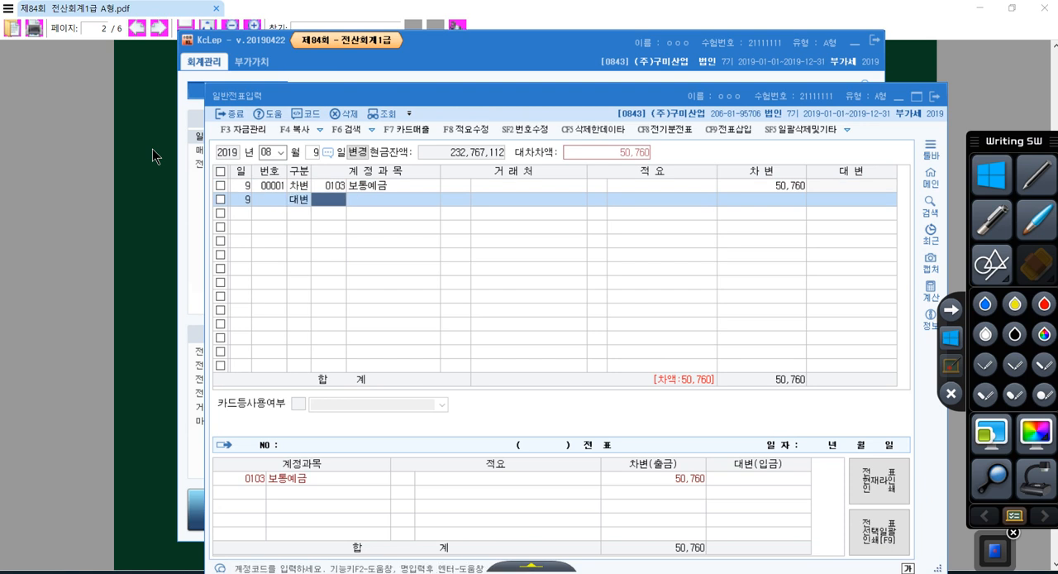
click(98, 177)
drag(343, 243, 394, 244)
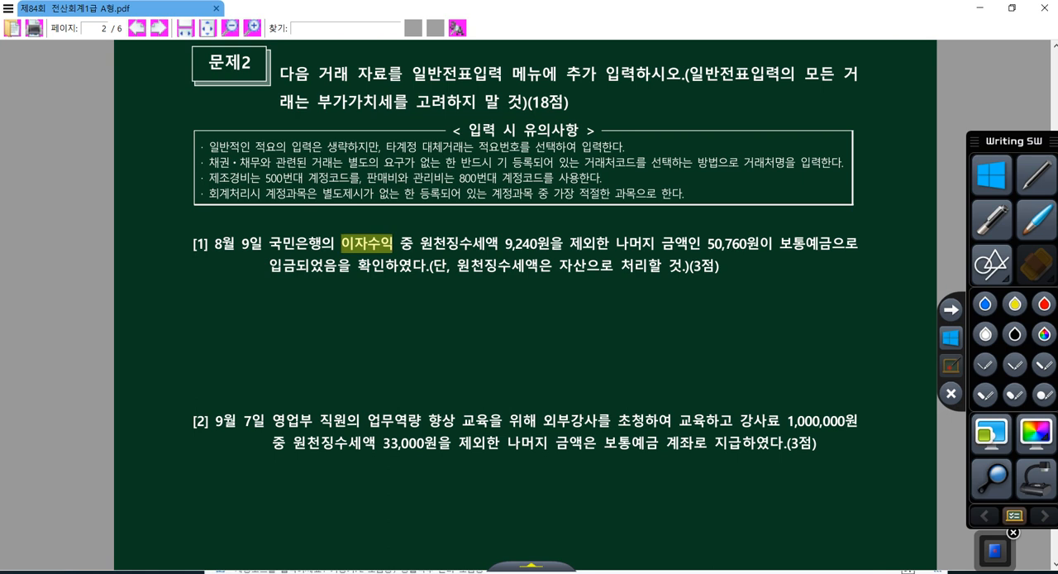
key(alt+Tab)
text(901)
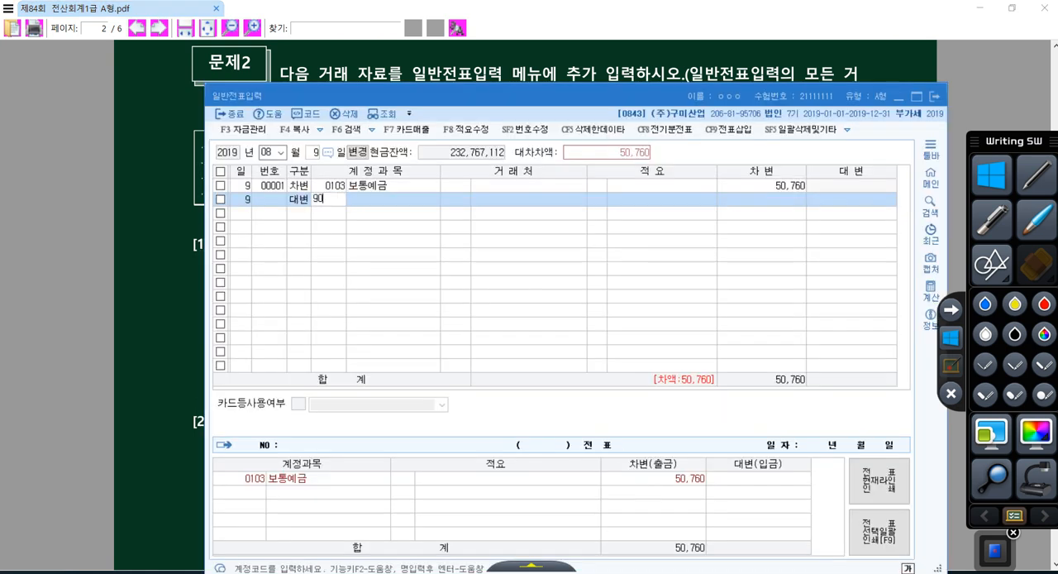
key(Return)
key(Return)
key(Return)
key(Return)
key(Return)
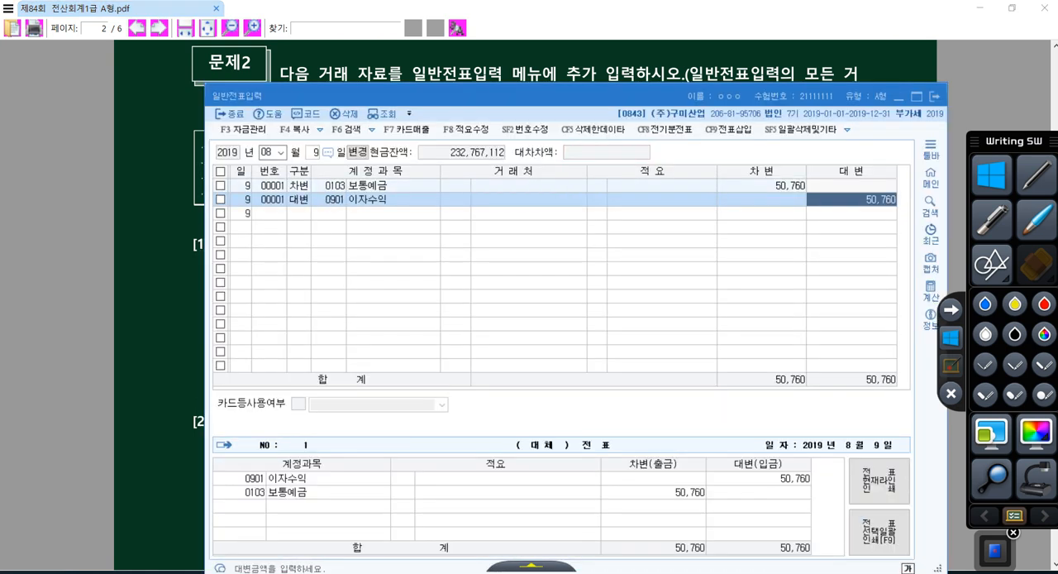
Return to the exam PDF and circle the amounts 9,240원 and 50,760원 in question [1] with a red pen
key(alt+Tab)
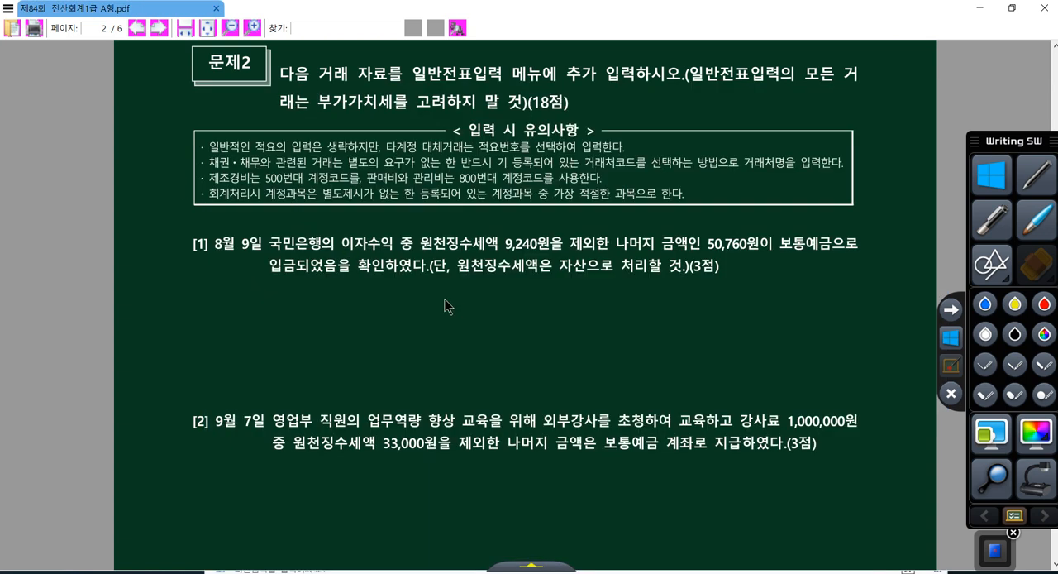
click(1044, 303)
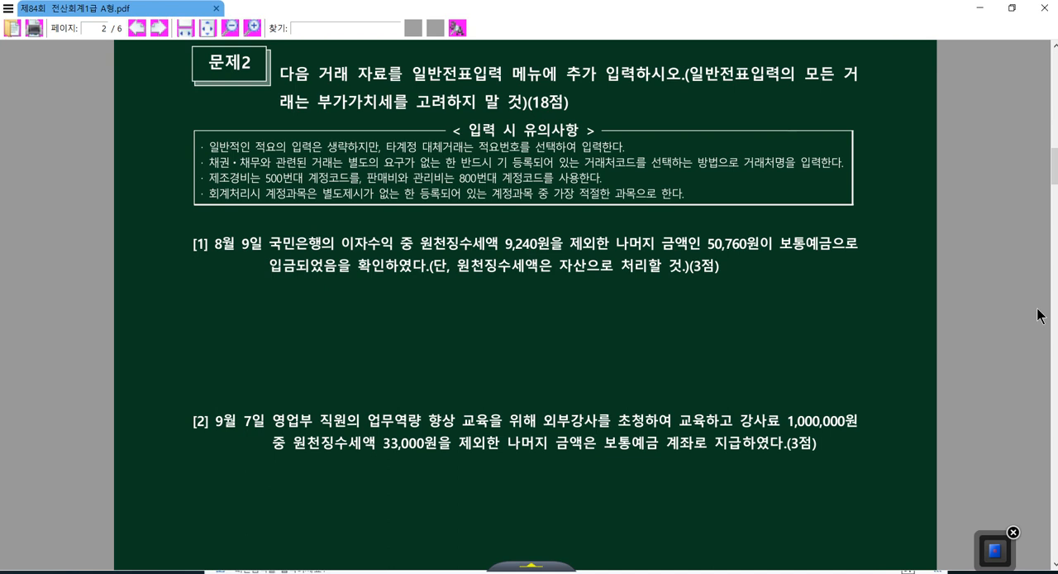
drag(505, 248, 550, 228)
mouse_move(763, 248)
mouse_down()
mouse_move(718, 252)
mouse_move(759, 223)
mouse_up()
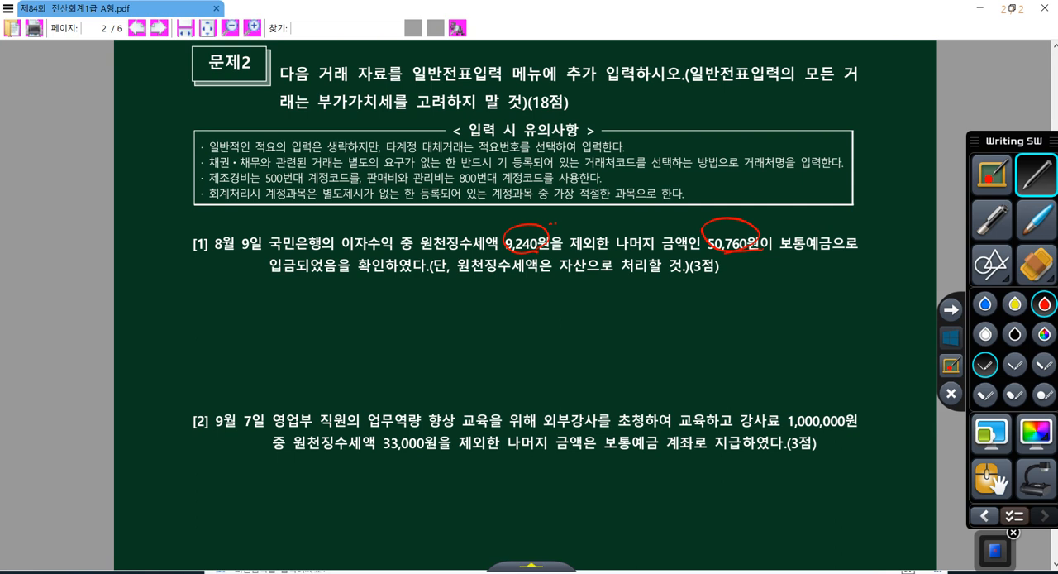
Sketch the 60,000 interest flow from 은행 to 회사 below question [1], with the withheld 9,240 branching off from the bank
mouse_move(496, 325)
mouse_down()
mouse_move(527, 364)
mouse_move(496, 329)
mouse_up()
mouse_move(491, 366)
mouse_down()
mouse_move(478, 376)
mouse_move(495, 388)
mouse_move(513, 374)
mouse_move(516, 386)
mouse_move(629, 354)
mouse_up()
drag(632, 341, 637, 351)
click(635, 356)
mouse_move(693, 318)
mouse_down()
mouse_move(677, 371)
mouse_move(704, 314)
mouse_move(686, 348)
mouse_move(701, 361)
mouse_move(732, 357)
mouse_up()
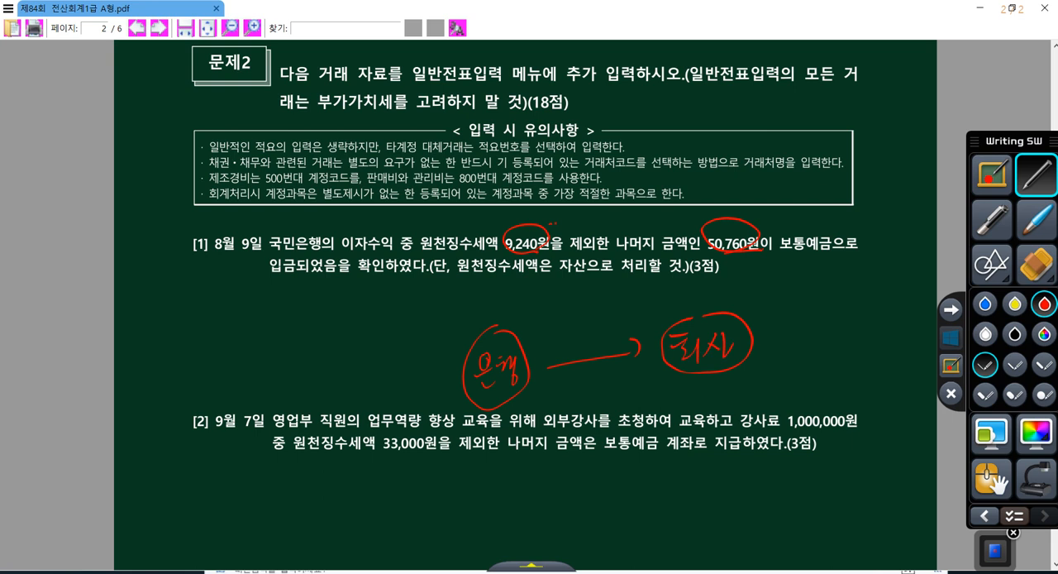
mouse_move(572, 321)
mouse_down()
mouse_move(565, 349)
mouse_move(578, 334)
mouse_move(602, 349)
mouse_move(627, 342)
mouse_move(551, 328)
mouse_move(630, 364)
mouse_up()
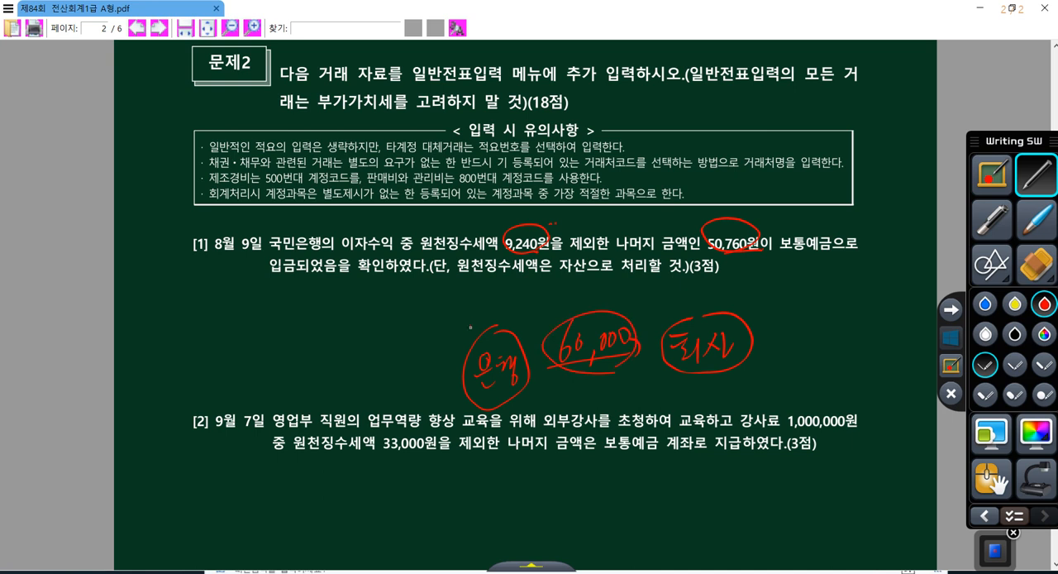
mouse_move(473, 321)
mouse_down()
mouse_move(466, 337)
mouse_move(476, 341)
mouse_up()
mouse_move(483, 324)
mouse_down()
mouse_move(495, 336)
mouse_move(517, 319)
mouse_move(478, 313)
mouse_move(528, 329)
mouse_move(533, 296)
mouse_move(555, 269)
mouse_move(577, 286)
mouse_up()
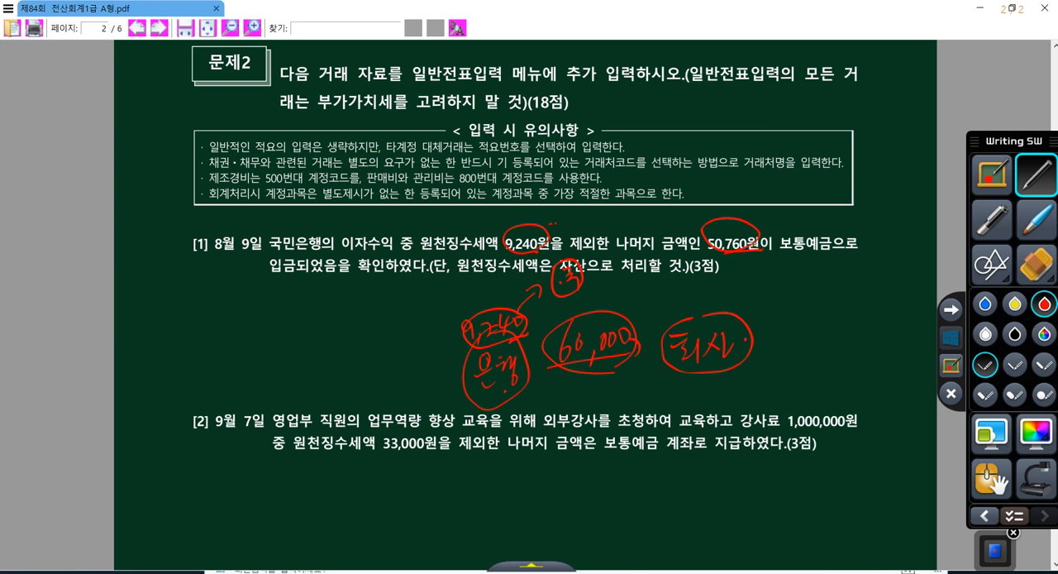
Write the net payment of 50,760 between 은행 and 회사, underline 원천징수세액, and leave drawing mode
mouse_move(584, 392)
mouse_down()
mouse_move(591, 402)
mouse_move(600, 382)
mouse_up()
mouse_move(601, 385)
mouse_down()
mouse_move(640, 389)
mouse_move(653, 375)
mouse_up()
mouse_move(554, 397)
mouse_down()
mouse_move(666, 372)
mouse_move(669, 386)
mouse_up()
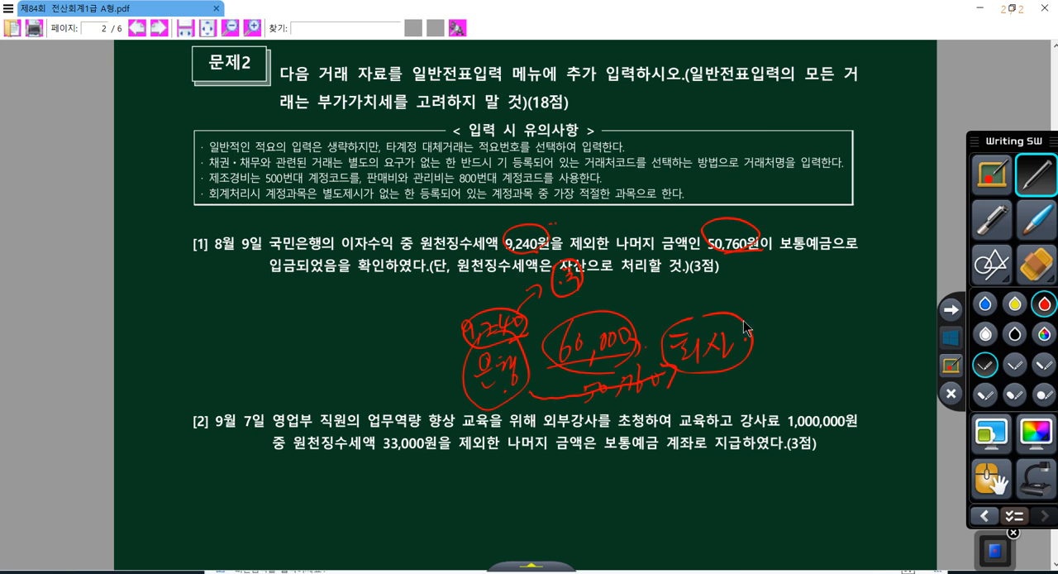
drag(421, 253, 488, 253)
click(947, 341)
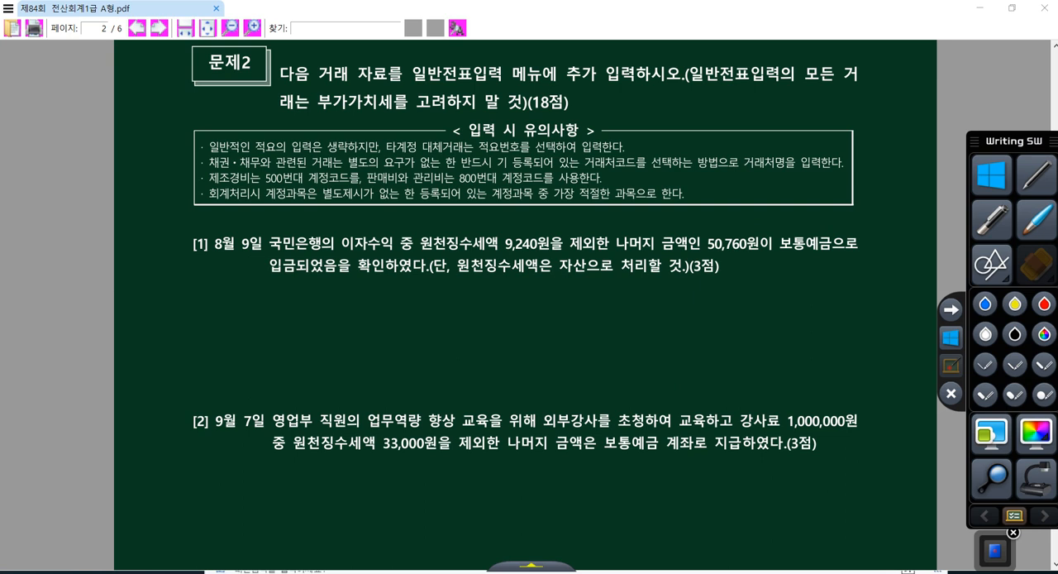
Return to 일반전표입력 and set the credit amount of 이자수익 to 60,000
click(653, 572)
text(6000000)
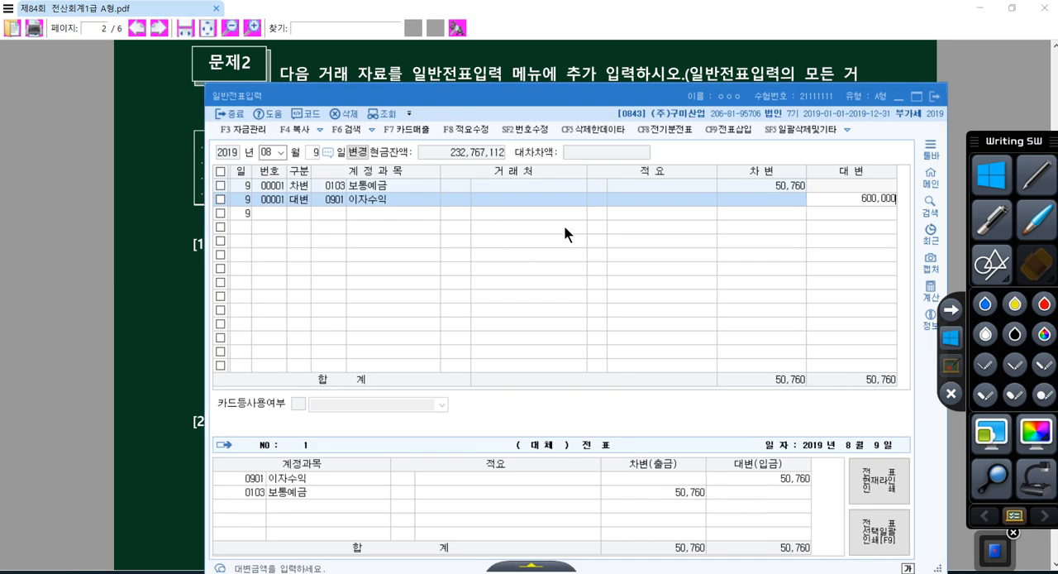
key(BackSpace)
key(Return)
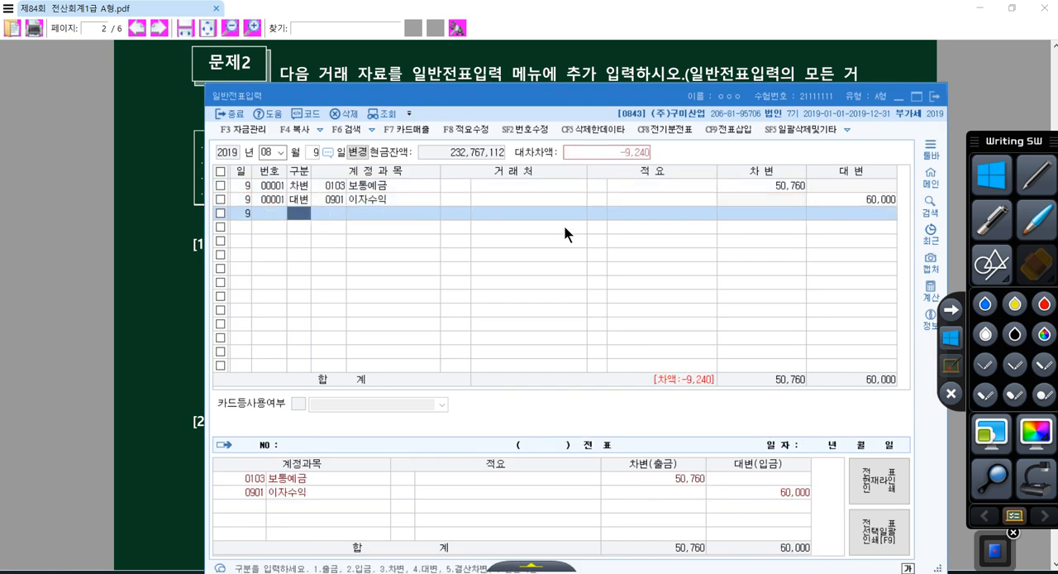
Add a debit line for account 136 선납세금 with the remaining 9,240 to the August 9 voucher
key(3)
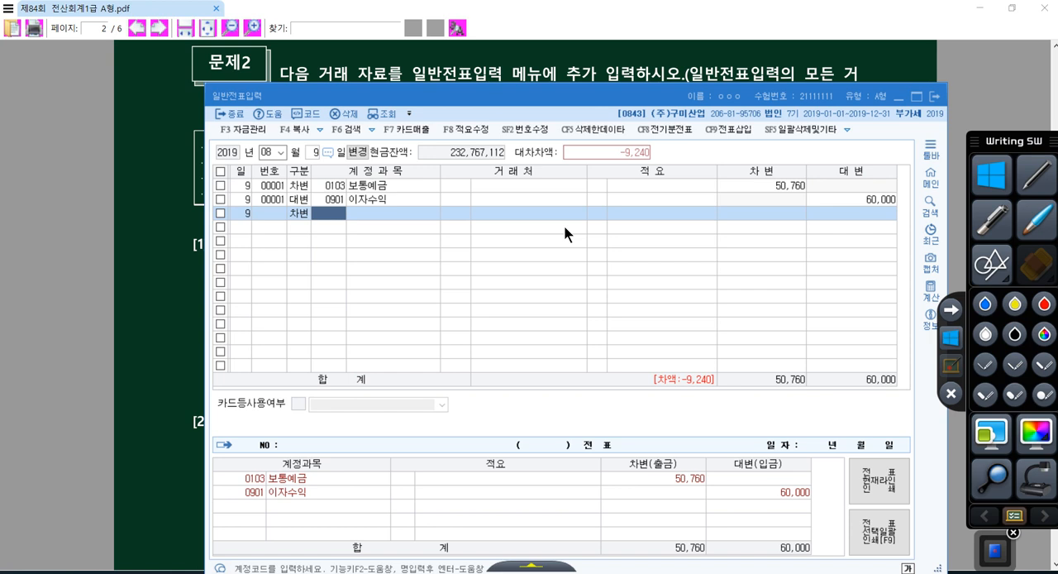
text(선납세)
key(Return)
key(Return)
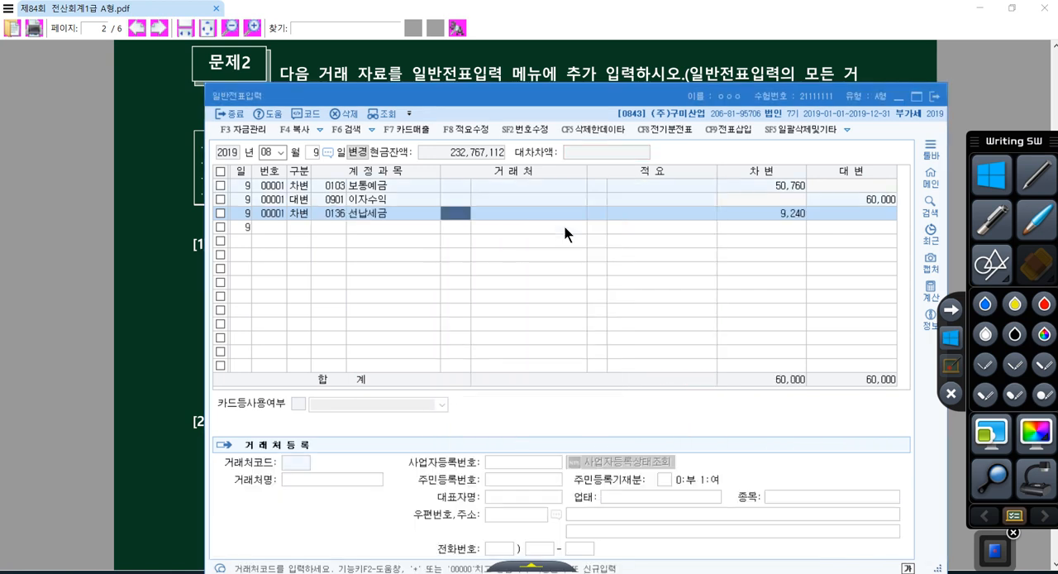
Switch to the exam PDF, underline 원천징수세액 9,240원 in question [1] in red, and draw a line forking into two branches below it
click(173, 282)
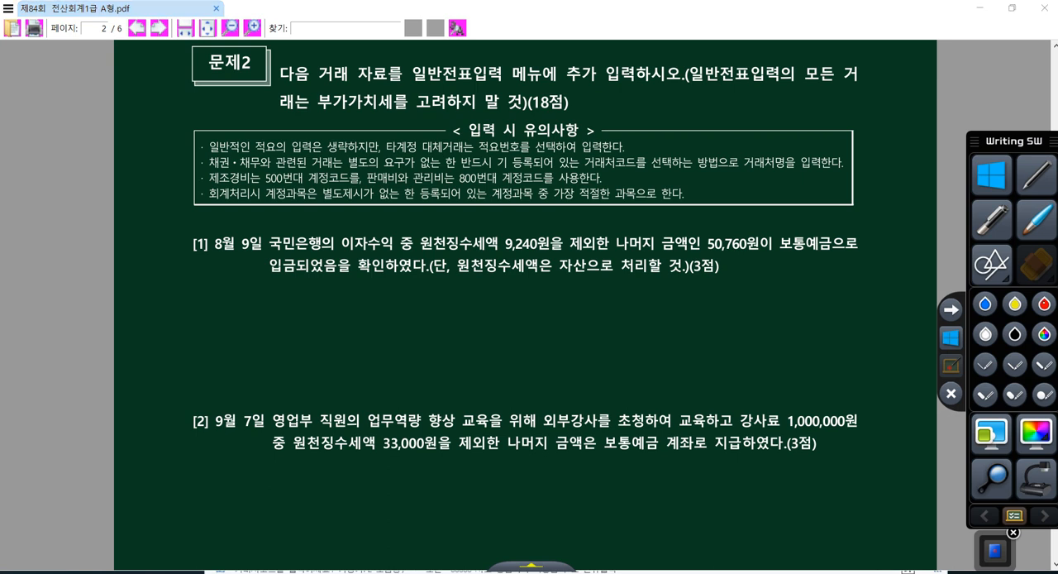
click(1044, 303)
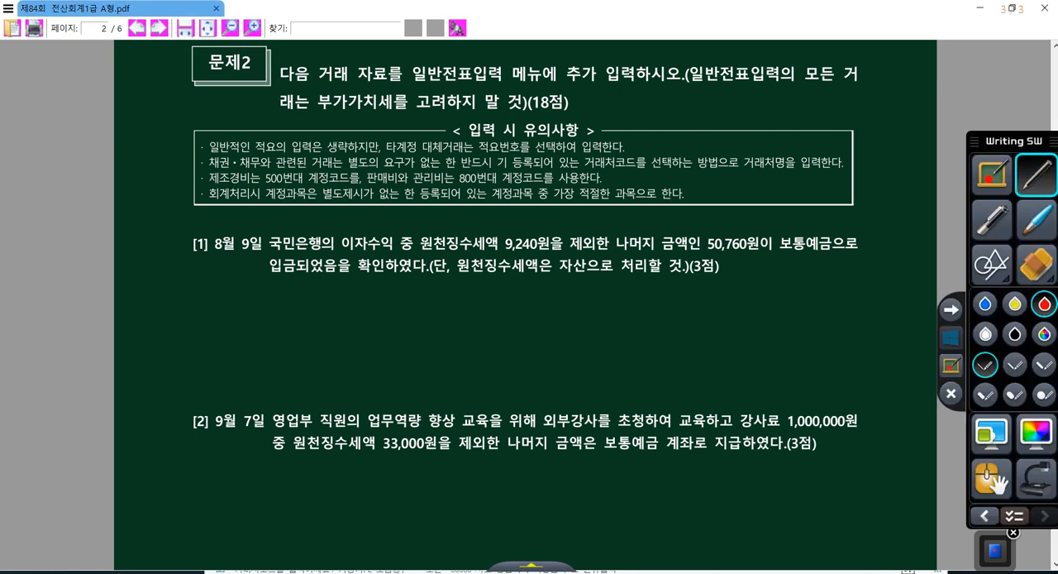
drag(417, 250, 533, 258)
mouse_move(454, 260)
mouse_down()
mouse_move(454, 290)
mouse_move(483, 330)
mouse_move(524, 312)
mouse_up()
drag(495, 331, 521, 360)
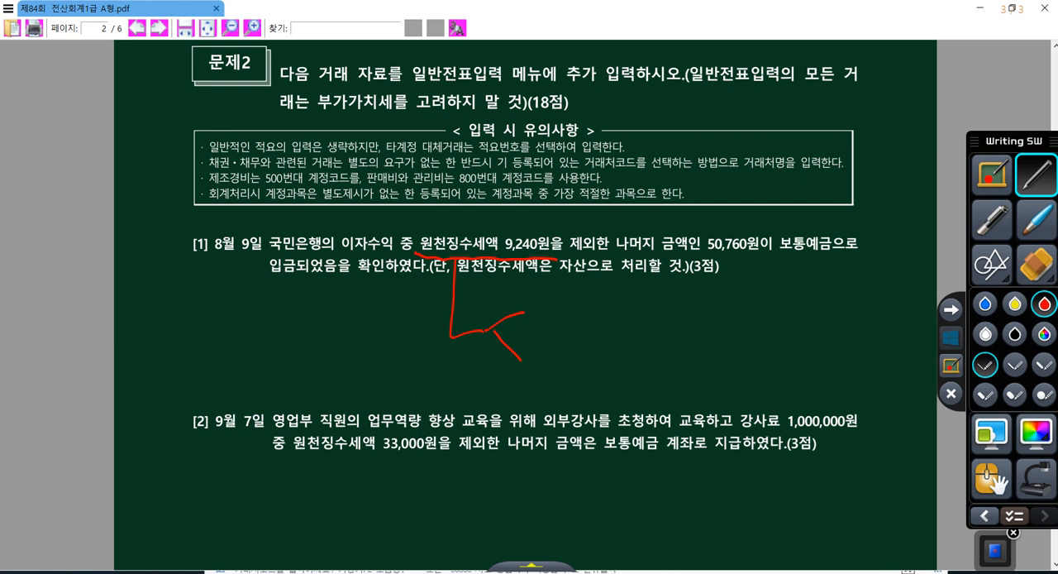
Handwrite "지급: 예수금" in red beside the upper branch below question [1]
mouse_move(534, 298)
mouse_down()
mouse_move(557, 323)
mouse_move(574, 306)
mouse_up()
drag(566, 312, 575, 324)
drag(616, 296, 626, 301)
drag(618, 310, 630, 332)
mouse_move(642, 281)
mouse_down()
mouse_move(635, 302)
mouse_move(647, 305)
mouse_up()
drag(636, 312, 653, 311)
drag(646, 313, 647, 332)
drag(660, 290, 668, 300)
mouse_move(663, 303)
mouse_down()
mouse_move(686, 303)
mouse_move(671, 324)
mouse_up()
drag(672, 312, 691, 324)
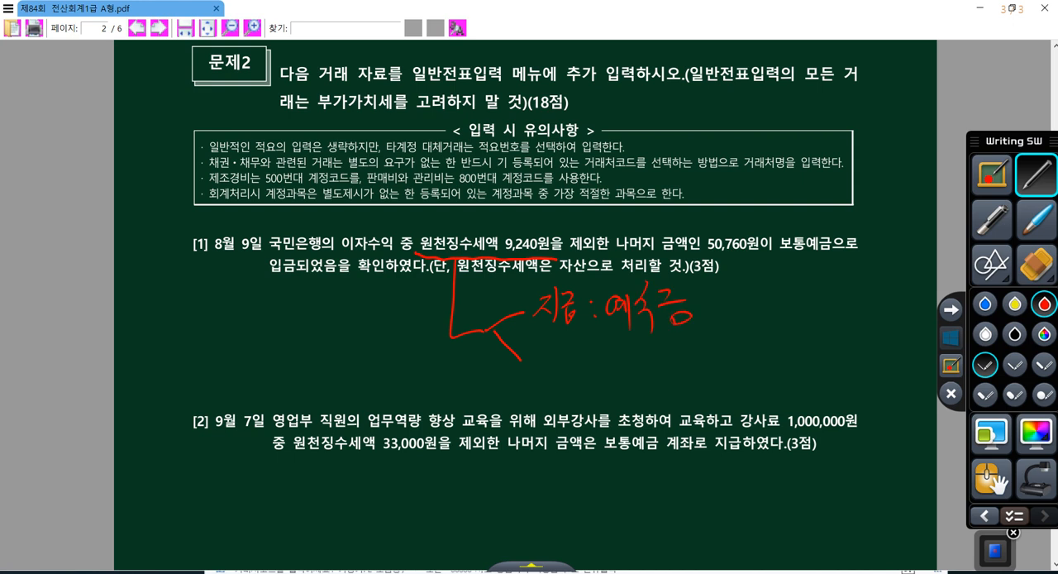
Handwrite "수취: 선납세금" in red beside the lower branch, and leave drawing mode
drag(550, 343, 539, 364)
drag(548, 354, 561, 367)
drag(554, 370, 554, 389)
drag(564, 344, 576, 348)
mouse_move(564, 355)
mouse_down()
mouse_move(584, 360)
mouse_move(579, 394)
mouse_up()
drag(589, 347, 595, 390)
click(606, 362)
click(607, 372)
drag(623, 354, 618, 380)
drag(626, 364, 640, 386)
mouse_move(645, 361)
mouse_down()
mouse_move(655, 354)
mouse_move(665, 366)
mouse_up()
mouse_move(653, 371)
mouse_down()
mouse_move(667, 386)
mouse_move(668, 372)
mouse_move(686, 372)
mouse_move(693, 391)
mouse_up()
mouse_move(712, 346)
mouse_down()
mouse_move(721, 361)
mouse_move(734, 356)
mouse_up()
drag(715, 369, 732, 384)
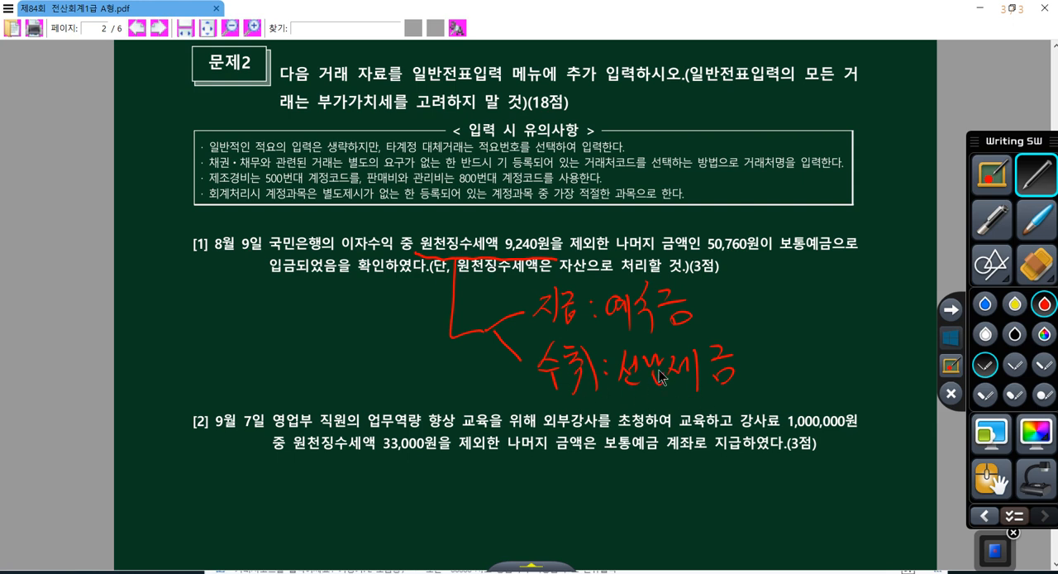
click(951, 337)
Return to 일반전표입력 in KcLep and set the voucher date to September 7 for question [2]
scroll(741, 321, down, 3)
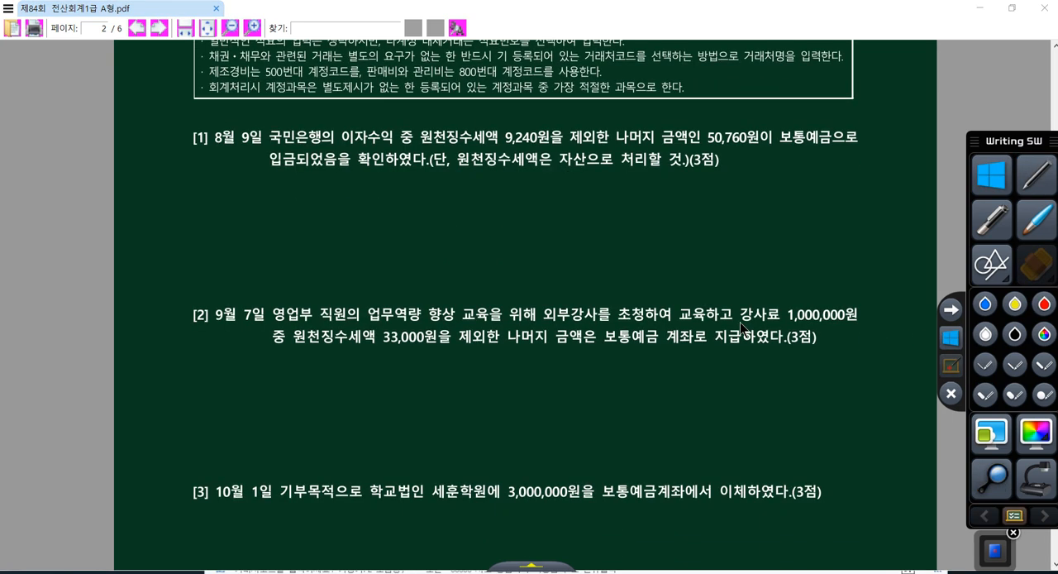
click(709, 571)
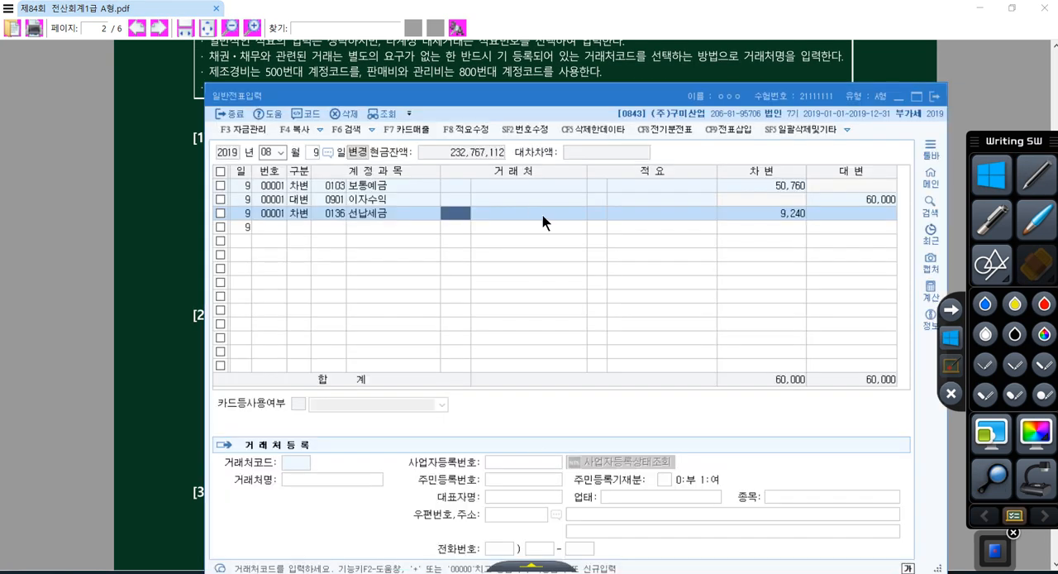
click(267, 153)
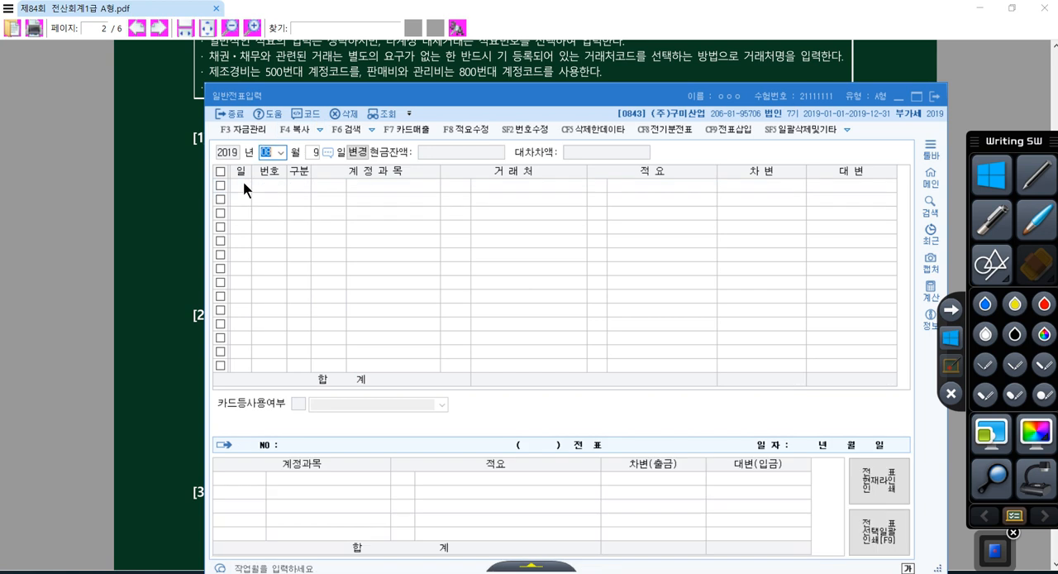
text(09)
key(Return)
text(7)
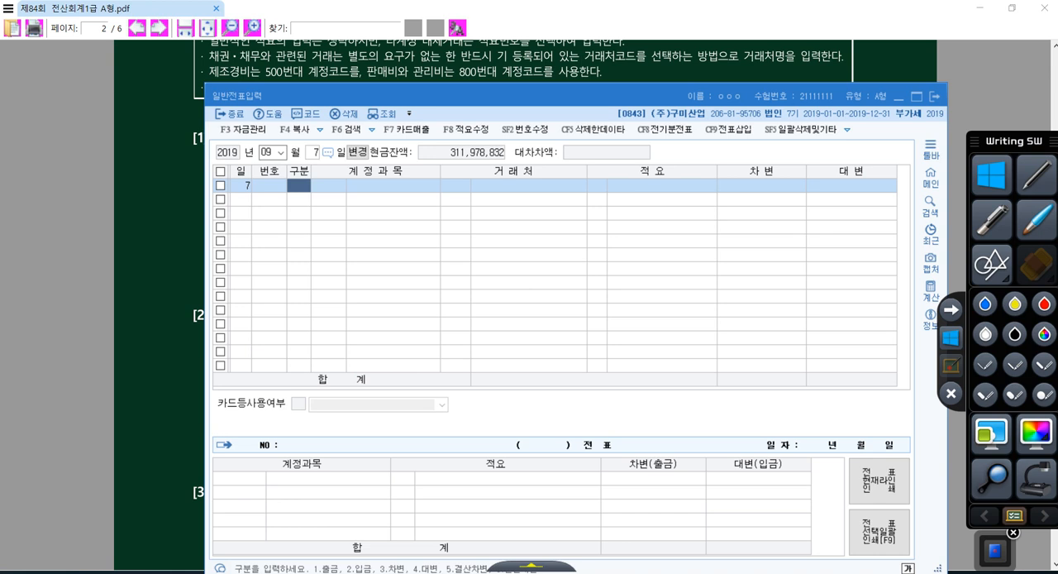
Enter a credit line for account 103 보통예금 with 967,000 in the September 7 voucher
text(4)
key(Return)
text(103)
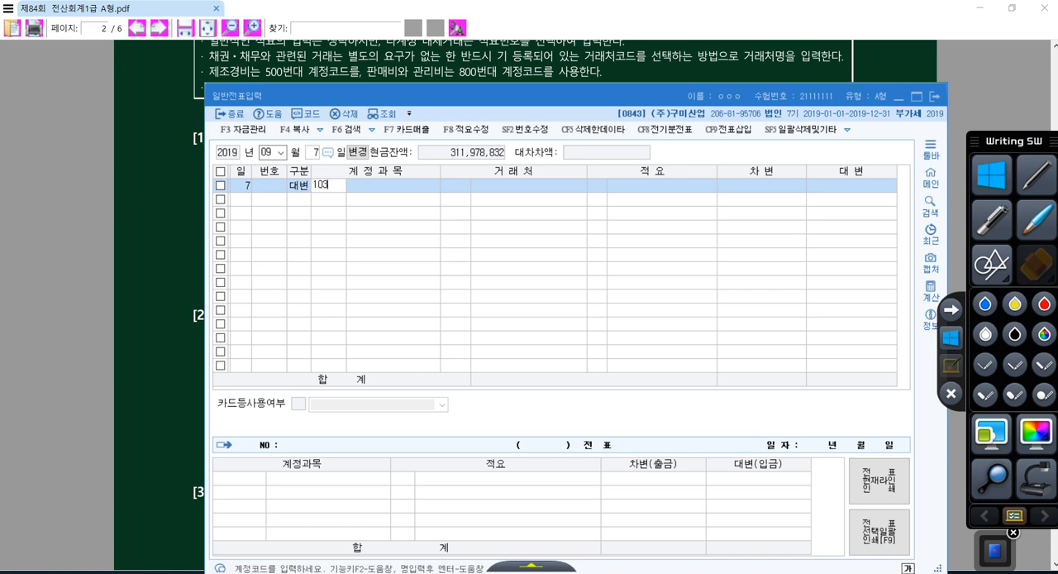
key(Return)
key(Return)
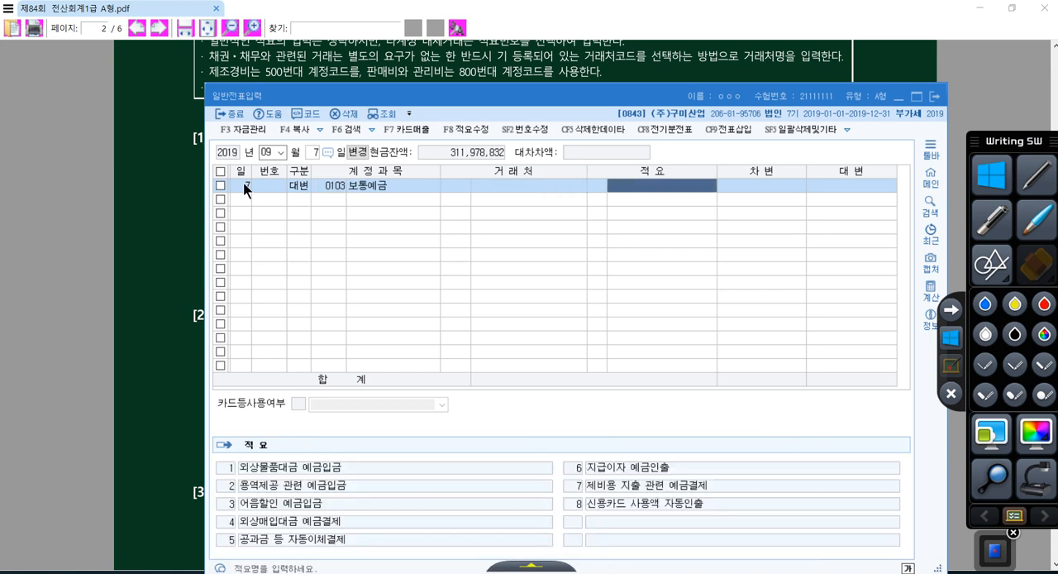
key(Return)
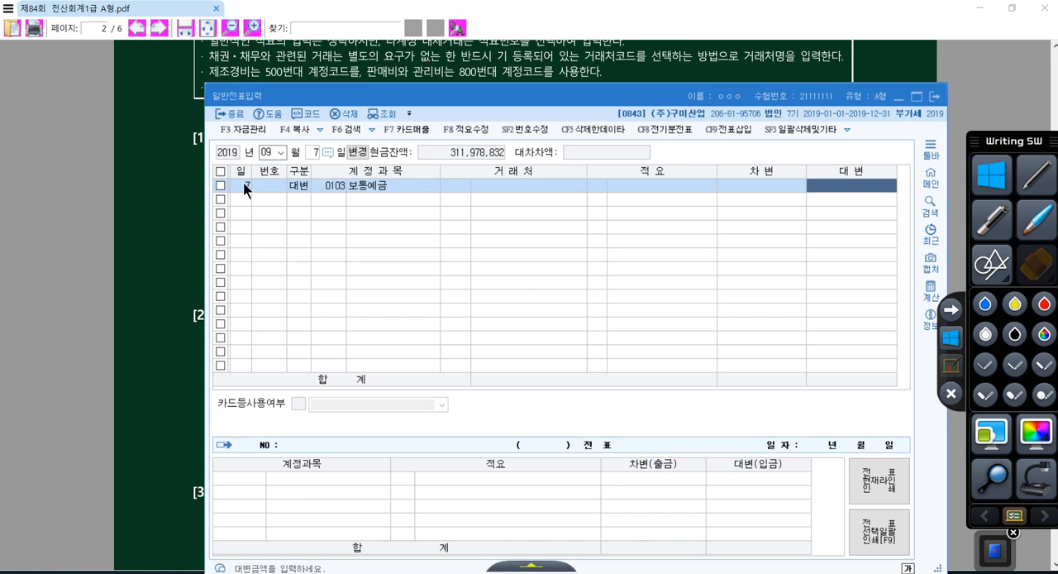
text(9670000)
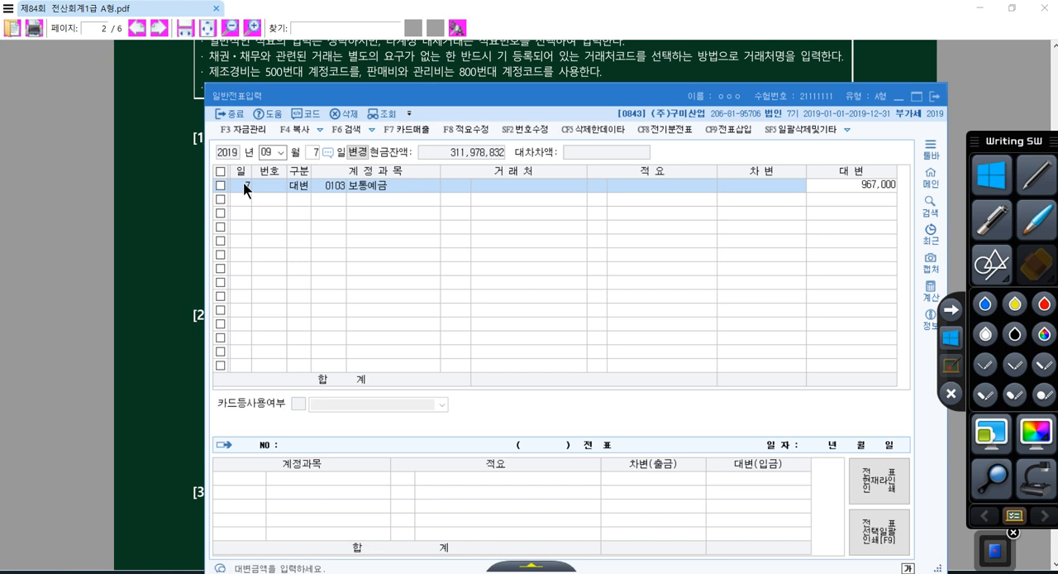
key(Return)
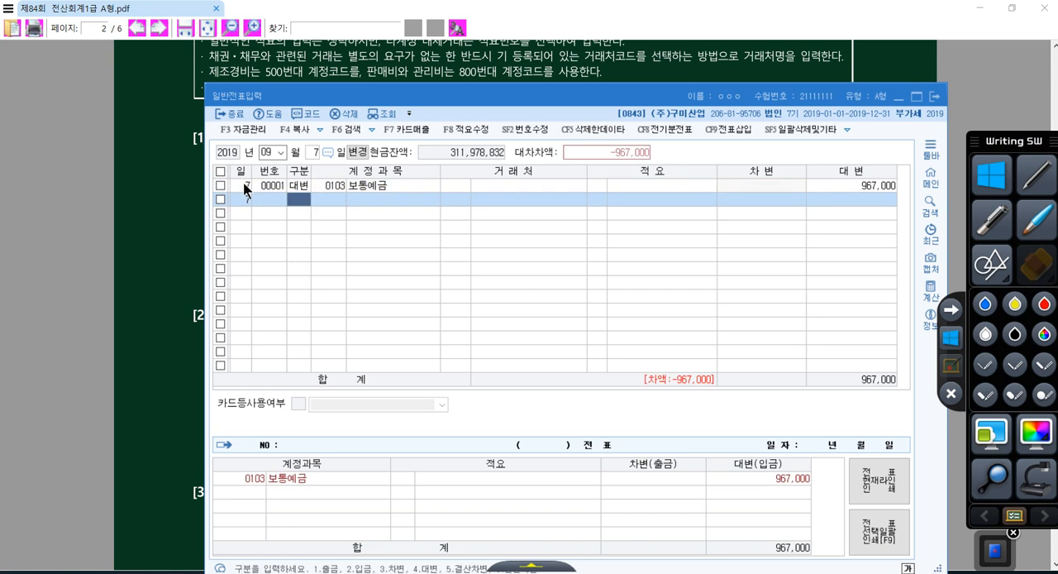
Add a debit line to the September 7 voucher for account 0825 교육훈련비 (판매관리비), found by searching for 교육
text(3)
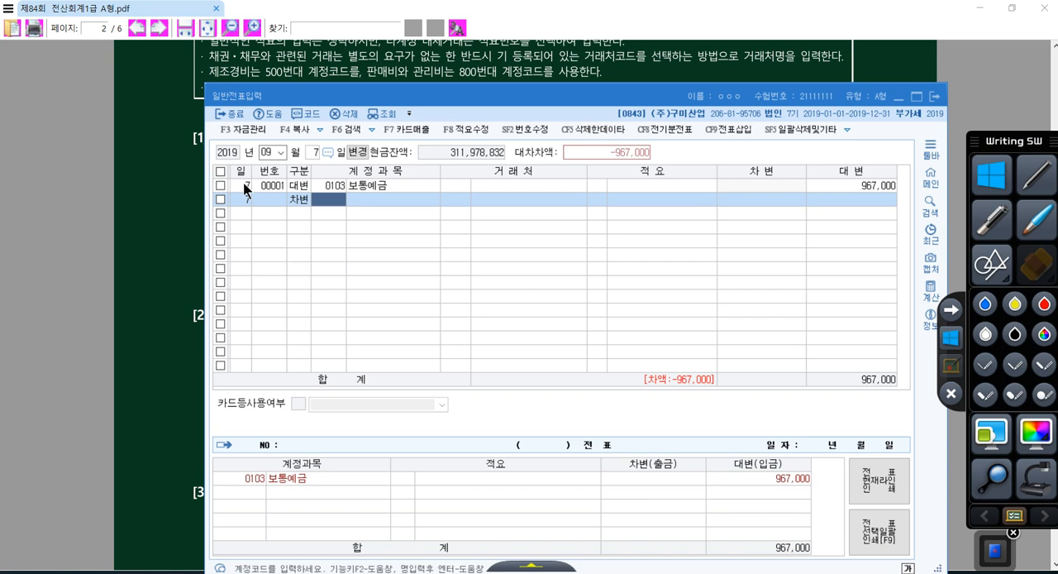
text(교육)
key(Return)
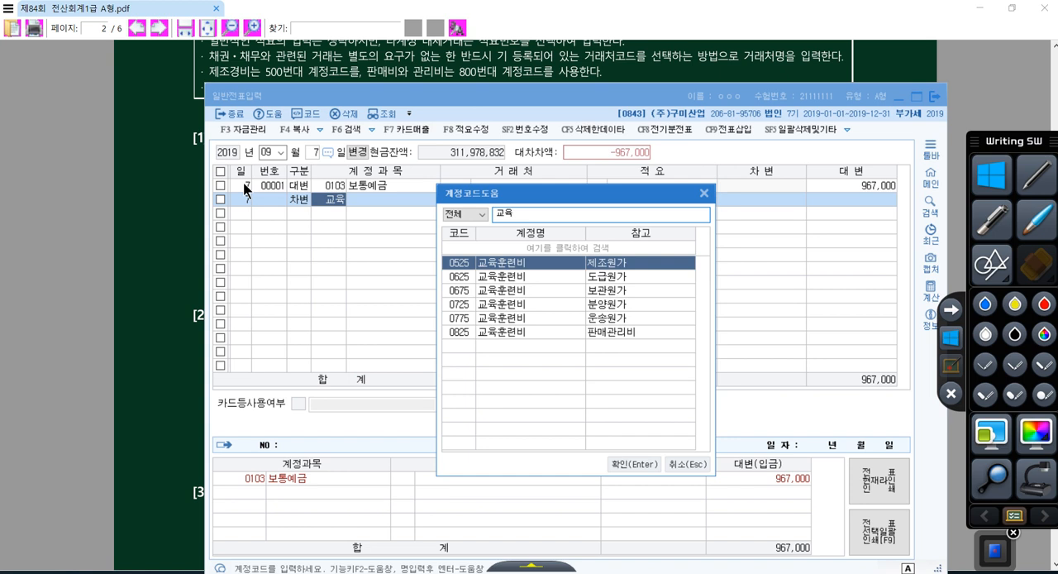
key(Down)
key(Down)
key(Down)
key(Down)
key(Down)
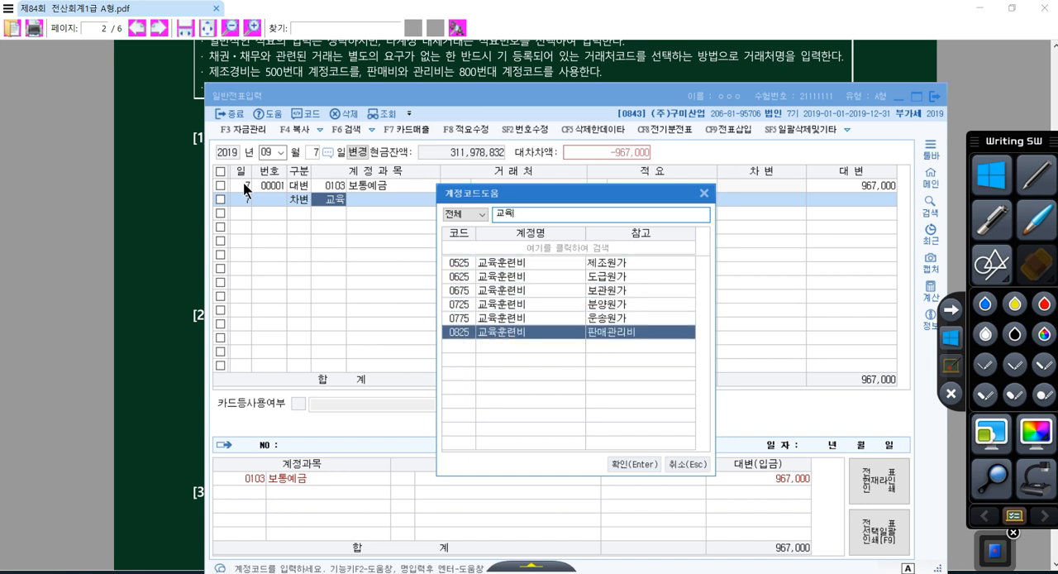
key(Return)
key(Return)
key(Return)
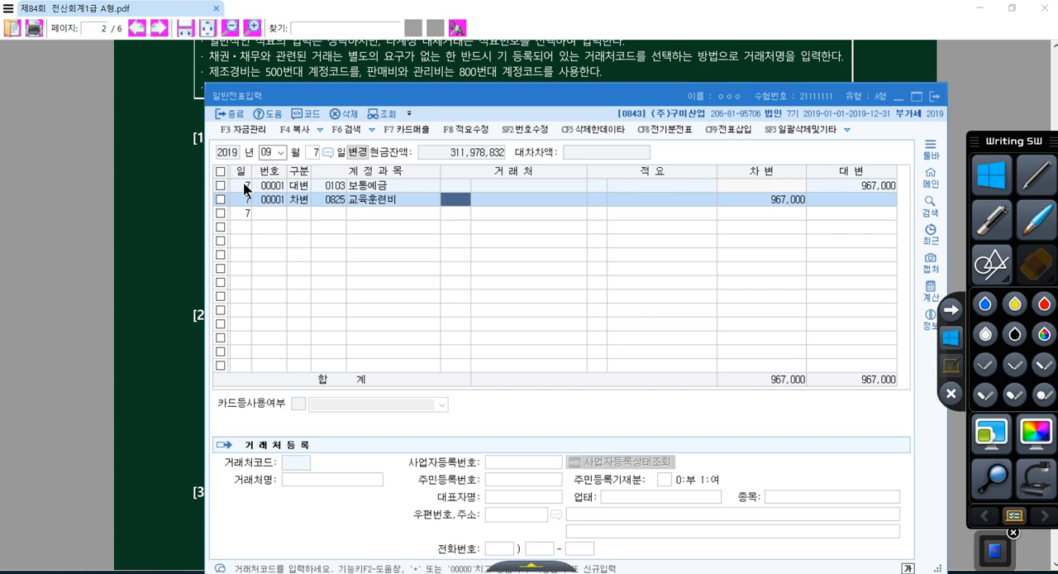
Set the debit amount of 교육훈련비 to 1,000,000
key(Return)
key(Return)
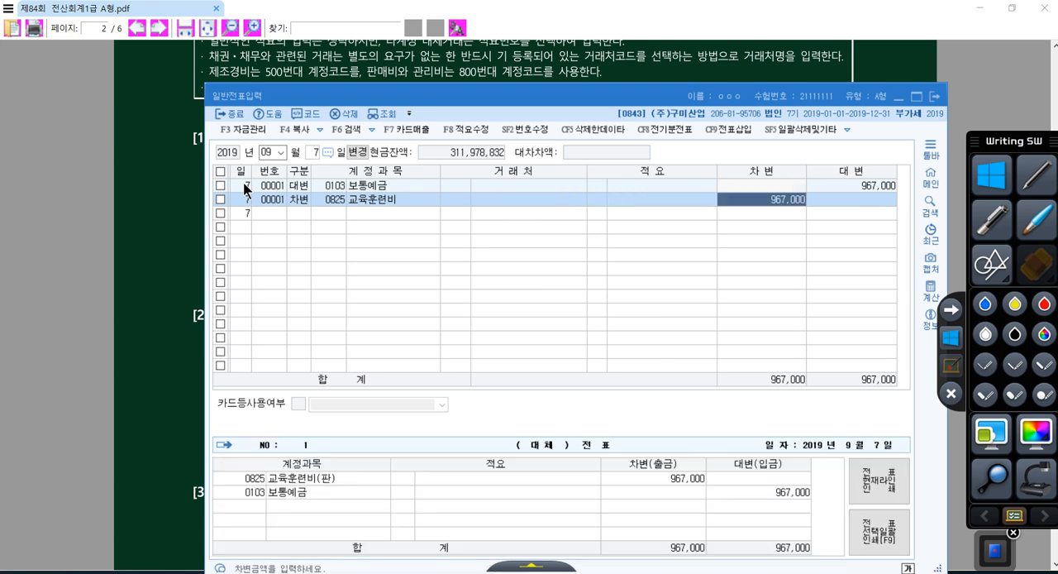
text(1000000)
key(Return)
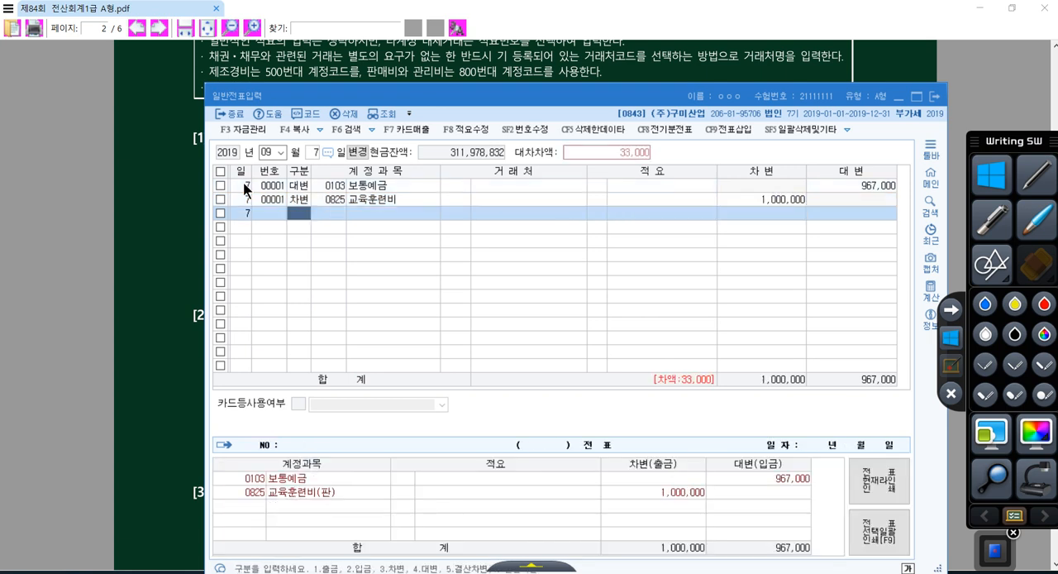
Check 원천징수세액 33,000원 in question [2] and add a credit line for account 0254 예수금 with the remaining 33,000
text(4)
key(Return)
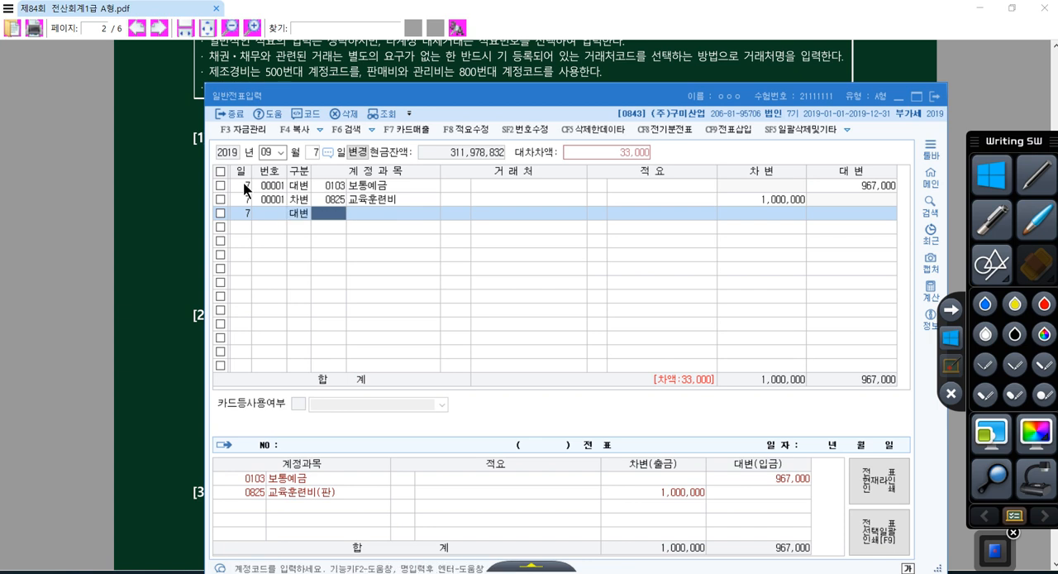
click(169, 208)
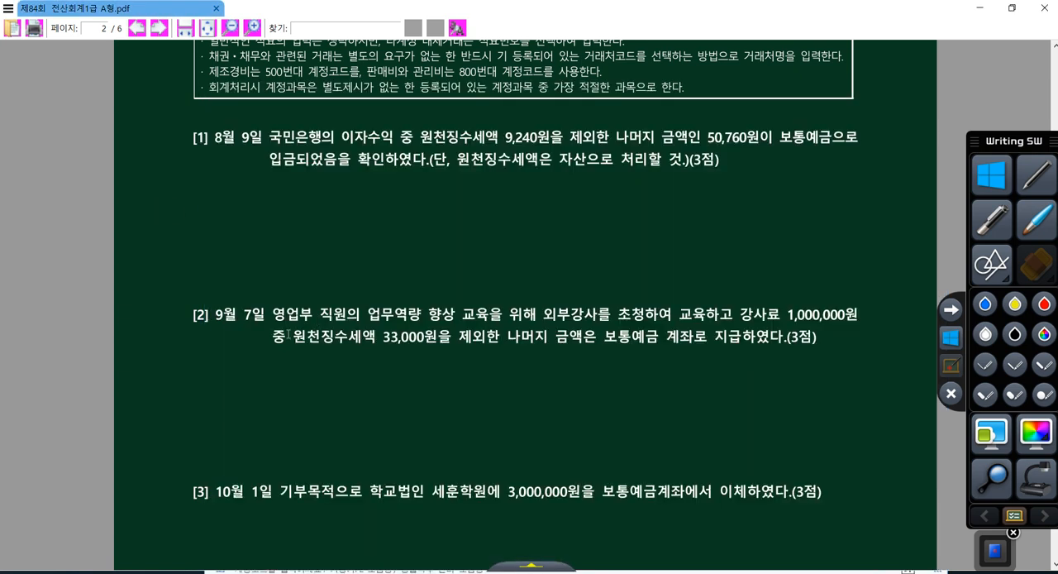
drag(287, 339, 439, 342)
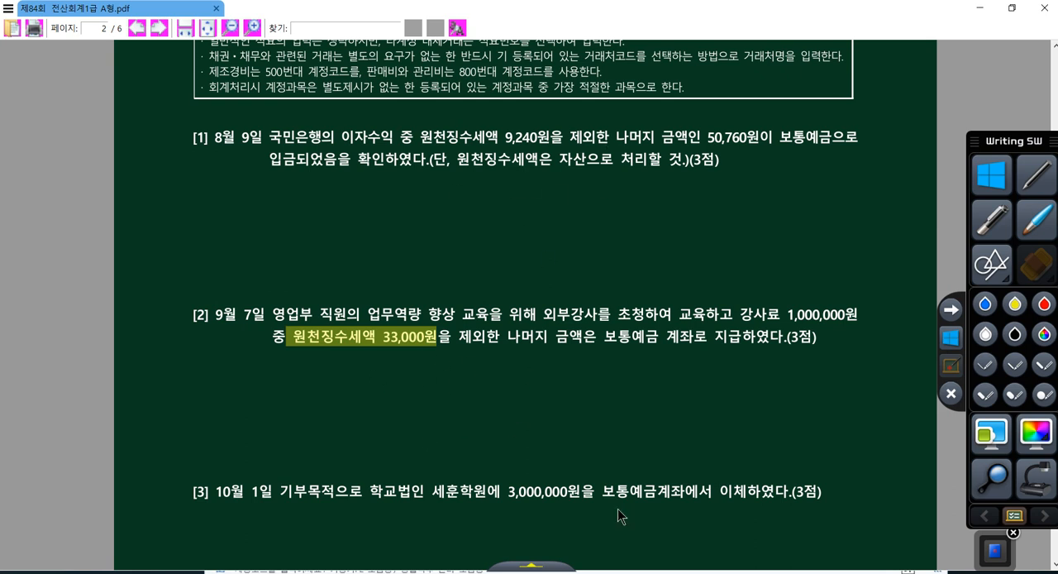
click(649, 571)
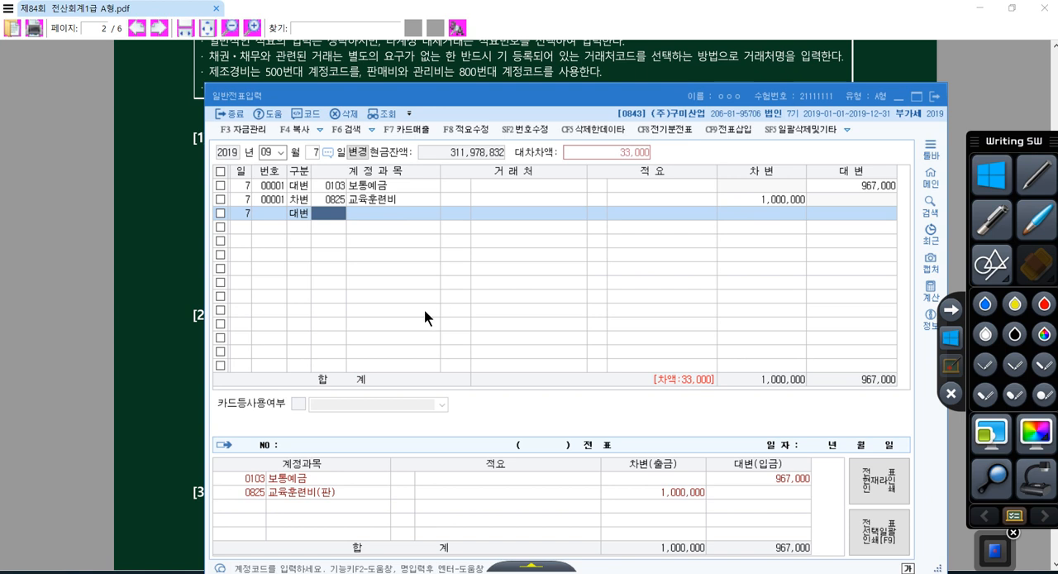
text(0254)
key(Return)
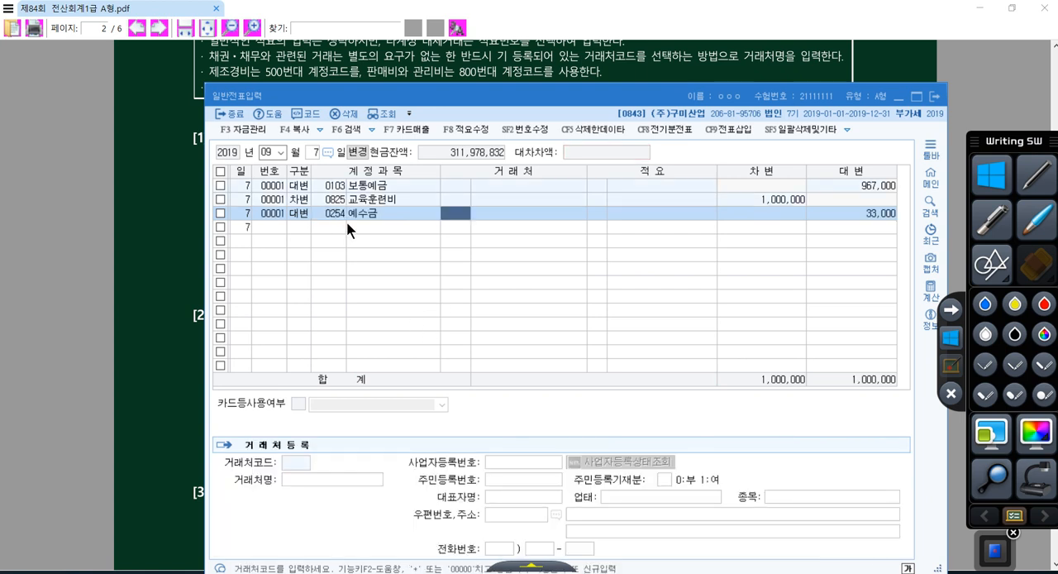
Change the voucher date in 일반전표입력 to October 1 for question [3]
click(269, 152)
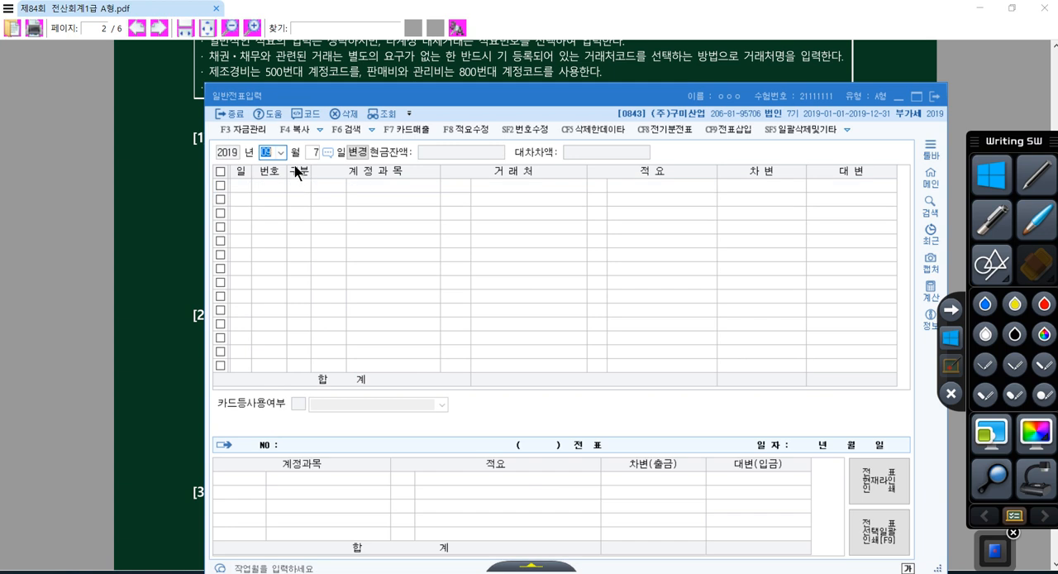
text(10)
key(Return)
text(1)
key(Return)
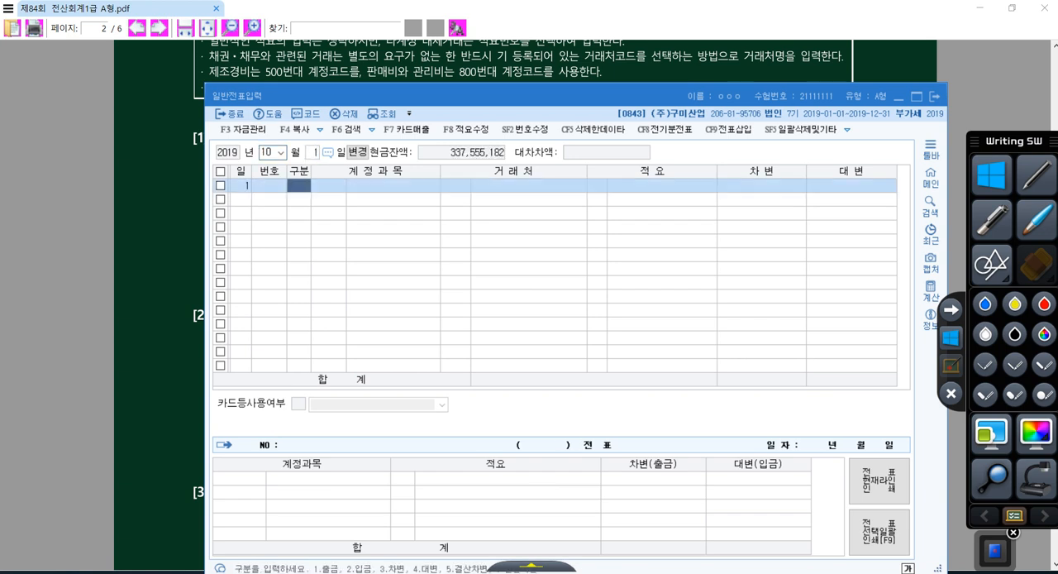
Enter a credit line for account 103 보통예금 with 3,000,000 in the October 1 voucher
text(4)
key(Return)
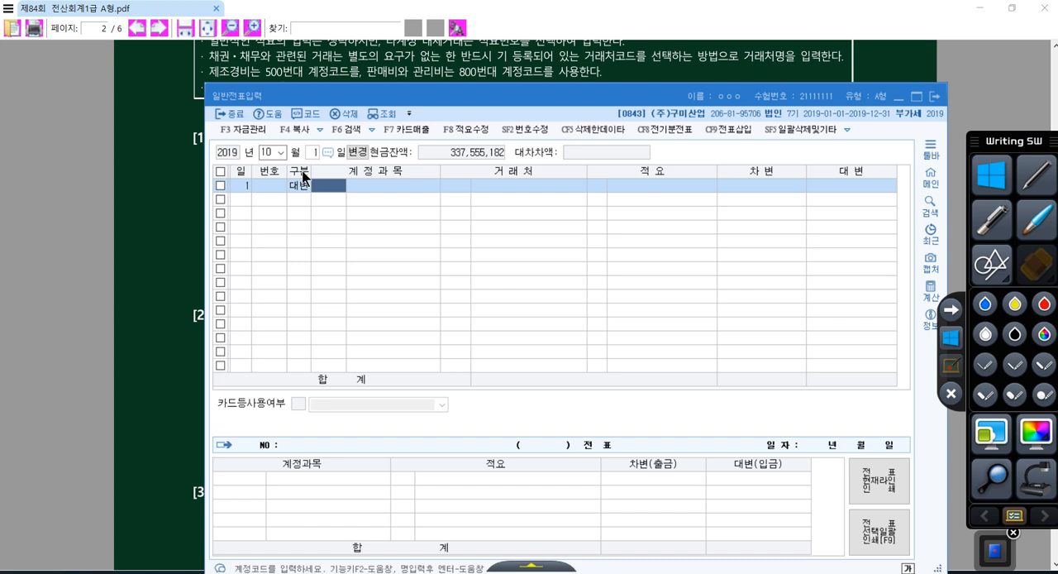
text(103)
key(Return)
key(Return)
key(Return)
key(Return)
key(Return)
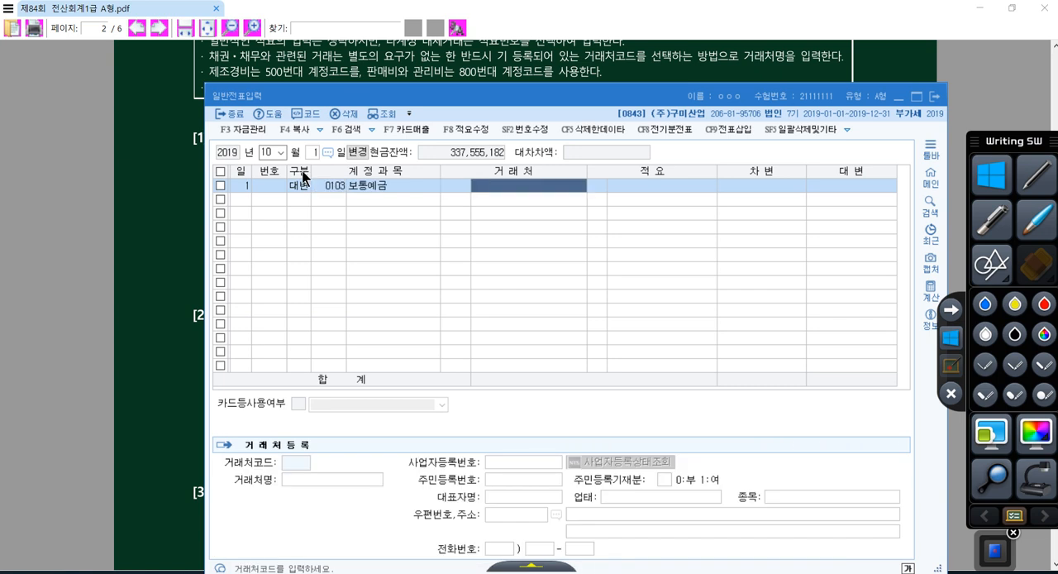
text(3000000)
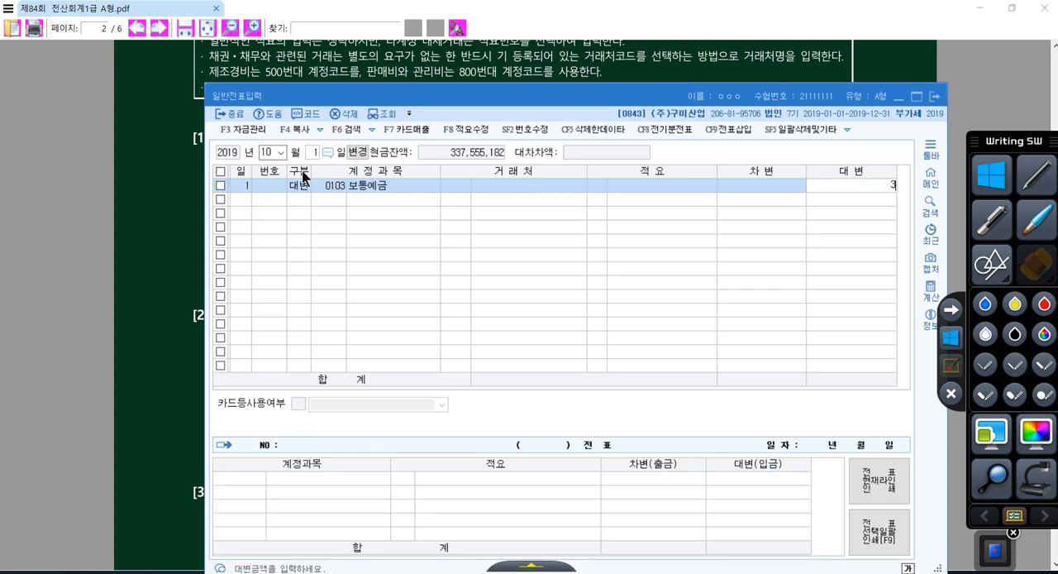
key(Return)
Add a debit line for account 0953 기부금, found by searching for 기부, with the balancing 3,000,000
text(3)
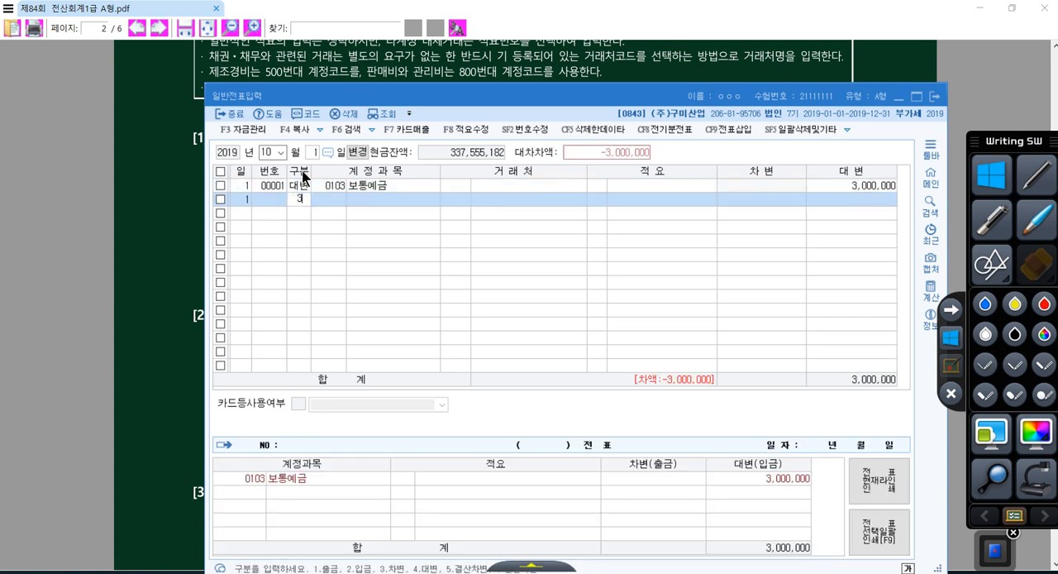
key(Return)
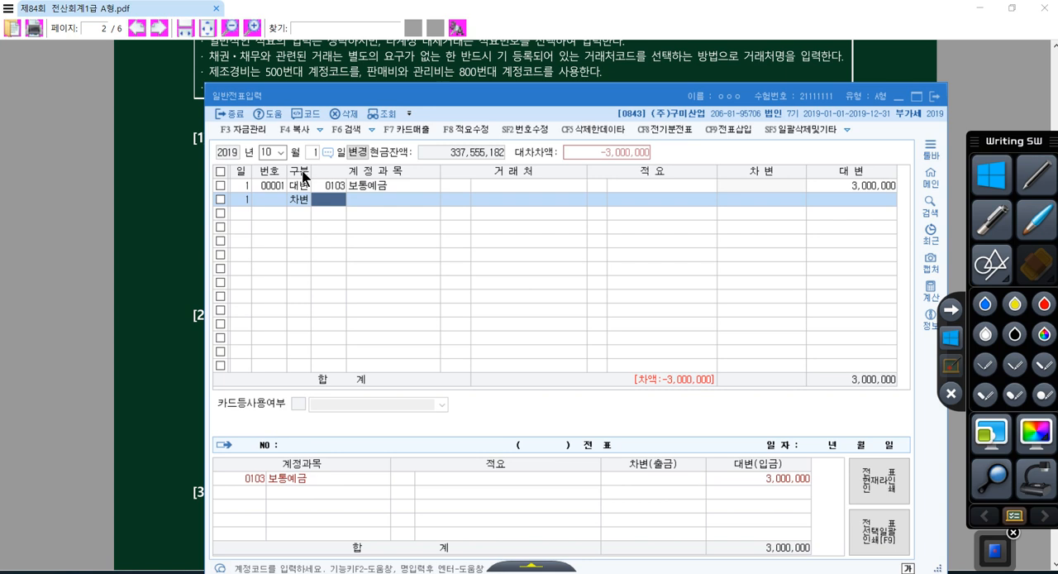
text(기부)
key(Return)
key(Down)
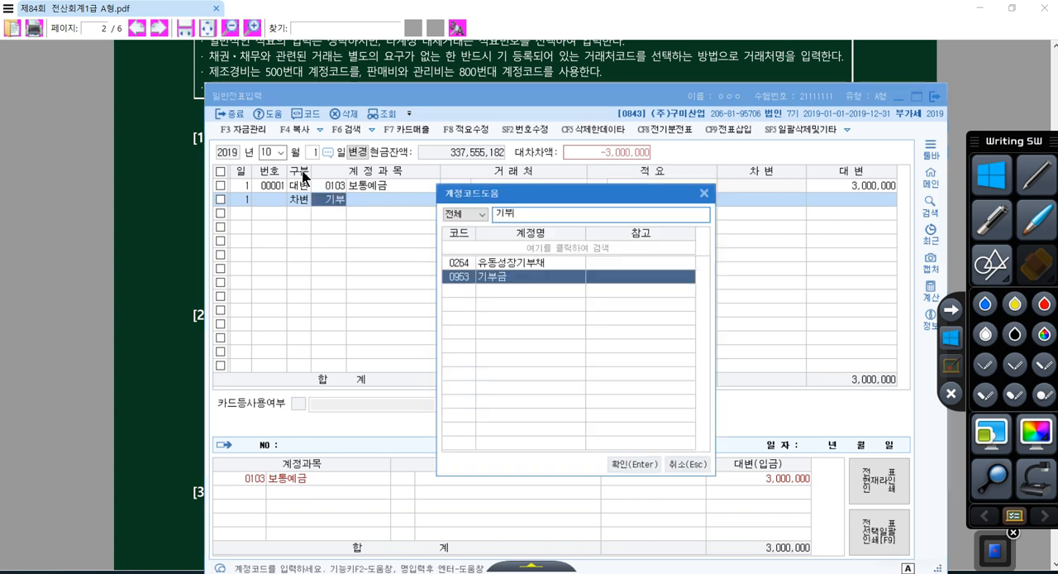
key(Return)
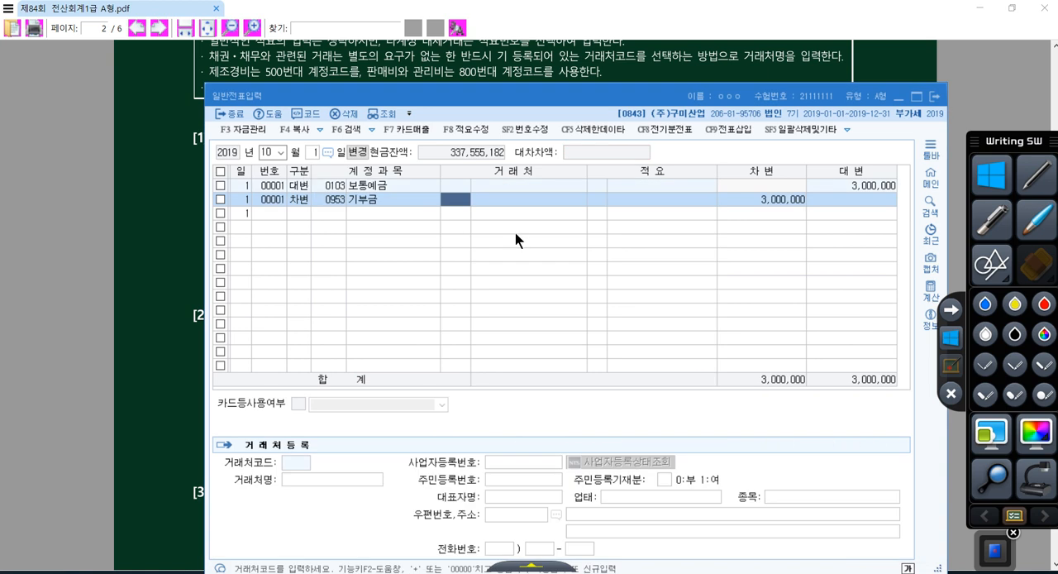
Read question [4] in the exam PDF and set the voucher date in 일반전표입력 to October 20
click(500, 70)
scroll(489, 222, down, 6)
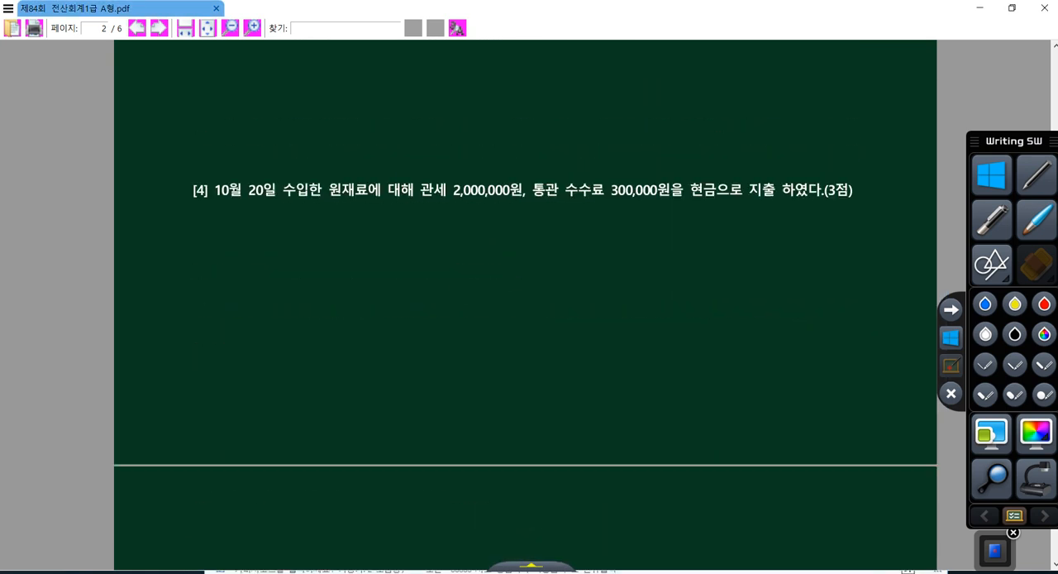
click(463, 571)
click(271, 152)
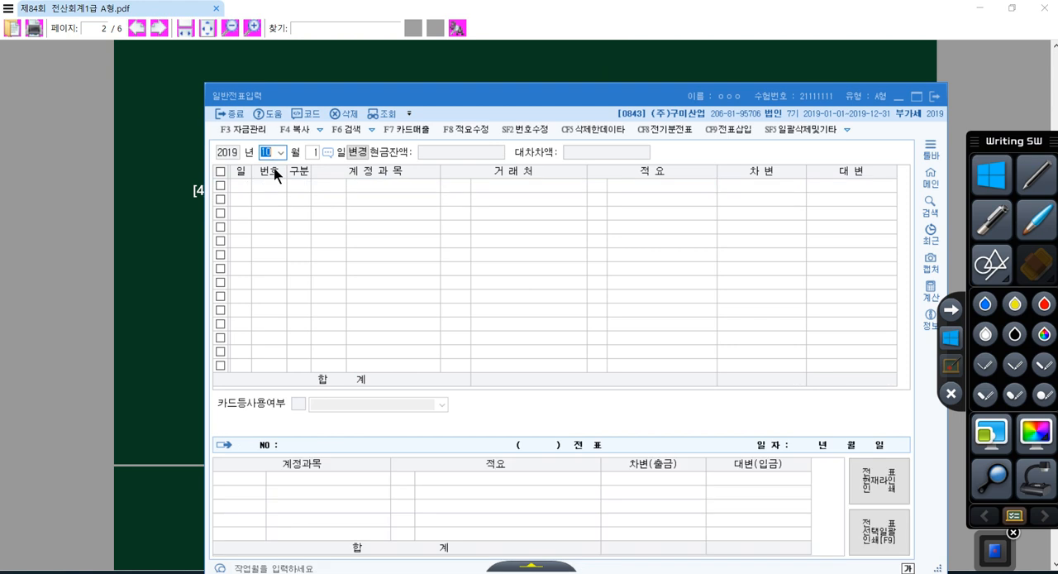
text(10)
key(Return)
text(20)
key(Return)
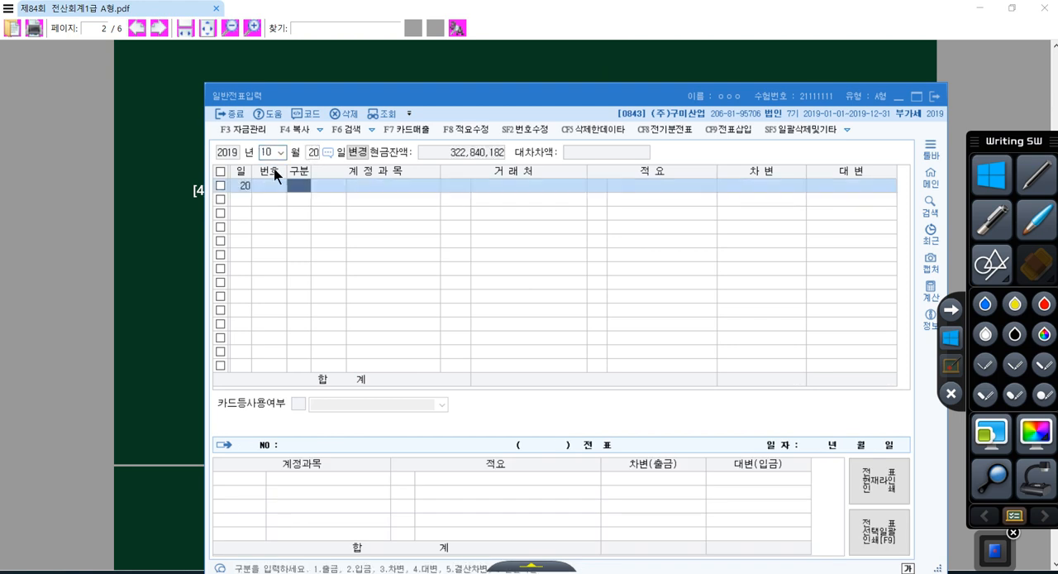
Enter a credit line for account 101 현금 with 2,300,000 in the October 20 voucher
text(4)
key(Return)
text(101)
key(Return)
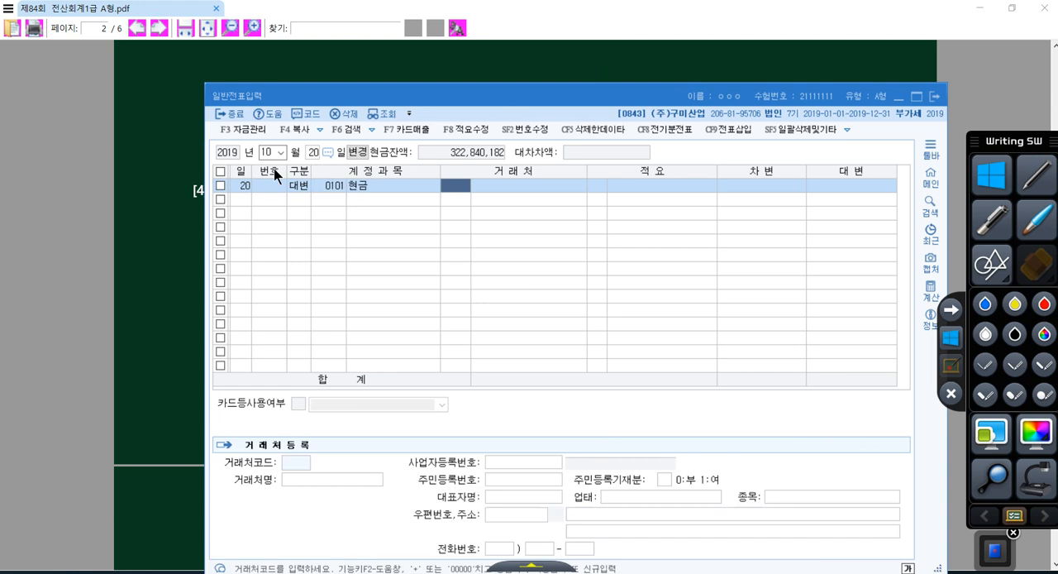
key(Return)
key(Return)
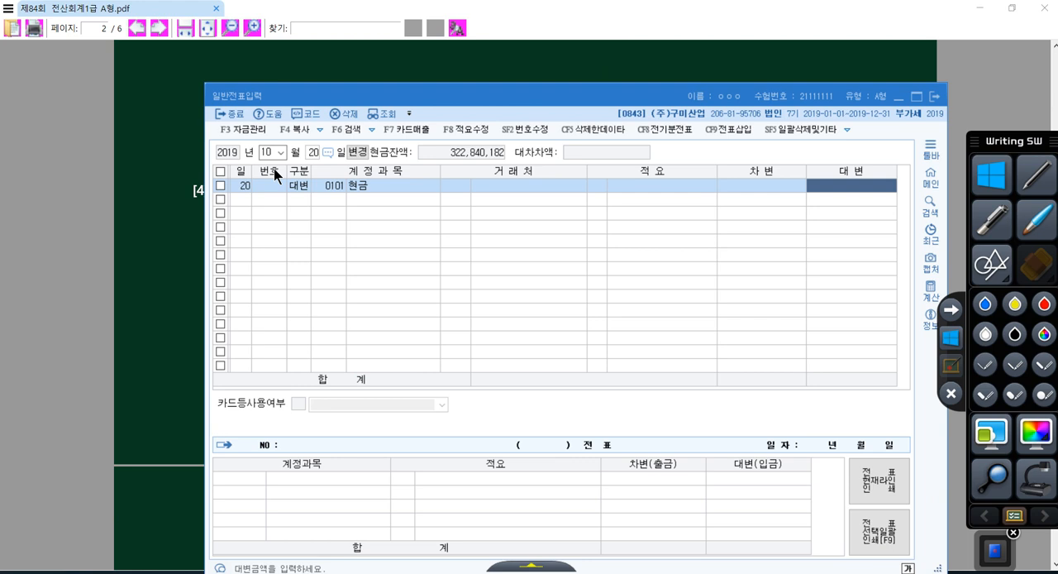
text(2300000)
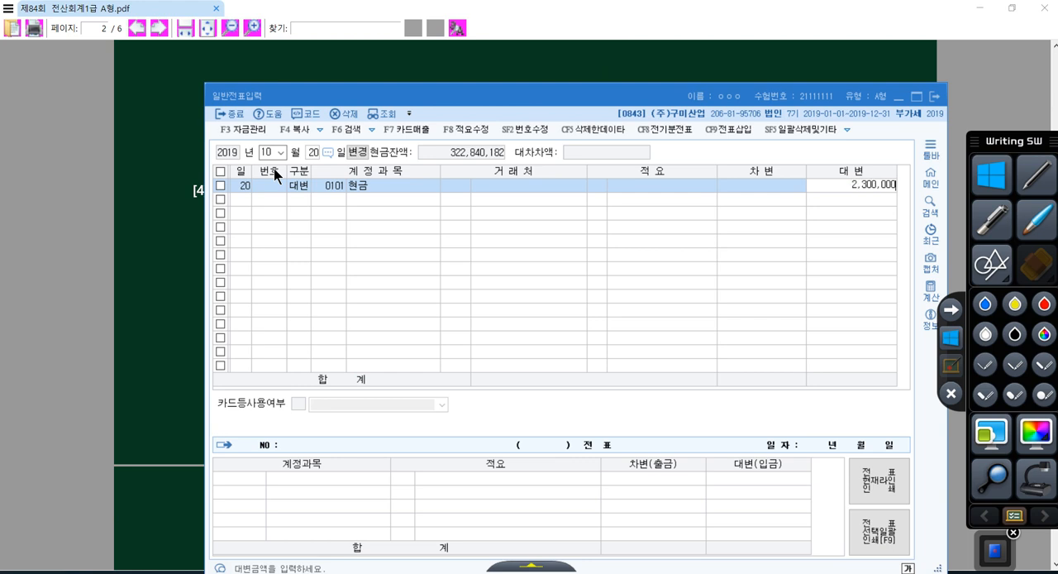
key(Return)
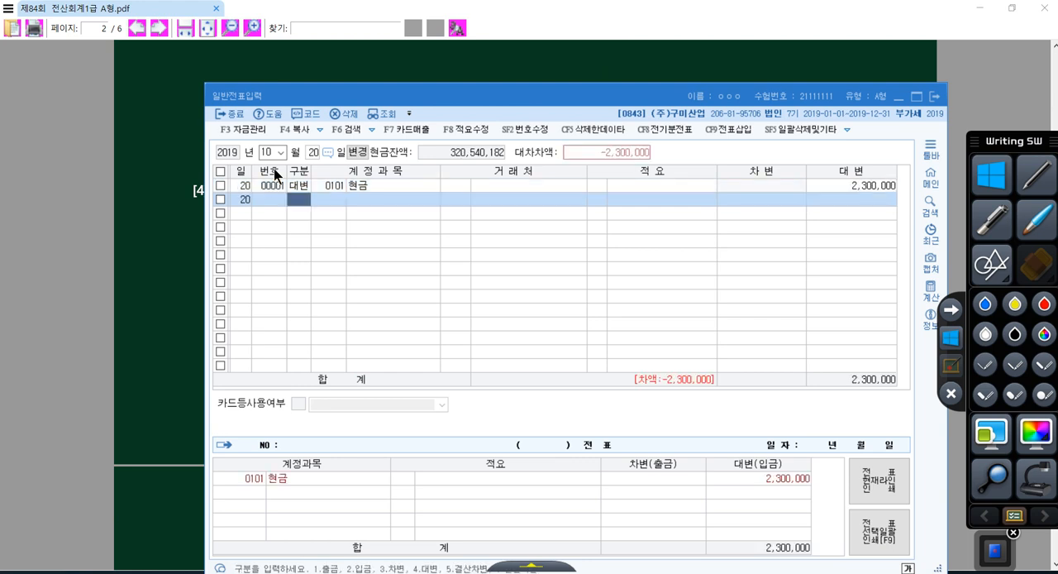
Check the 관세 and 통관 수수료 amounts in question [4] and add a debit line for account 153 원재료 with the balancing 2,300,000
text(3)
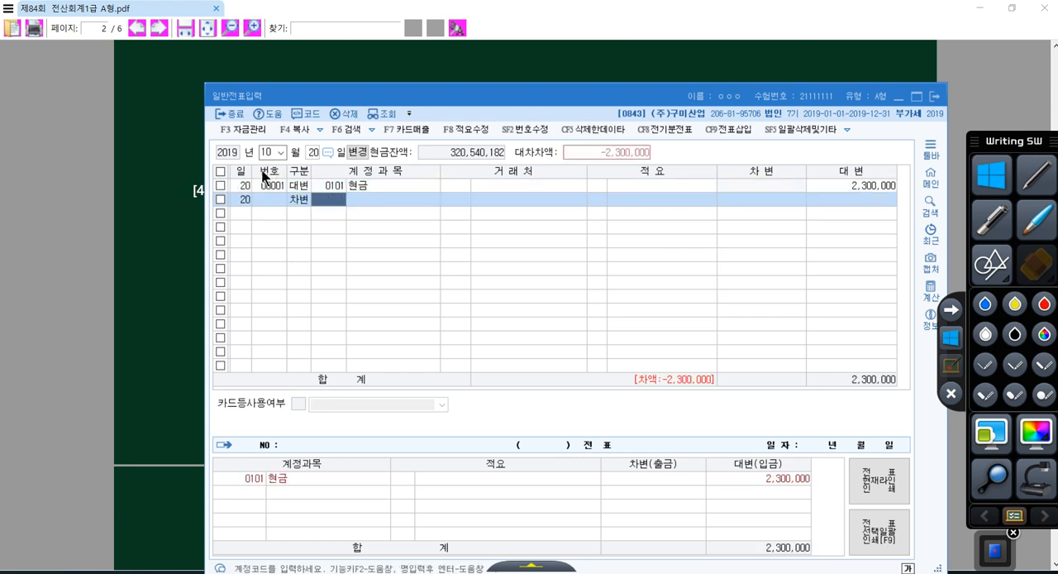
click(170, 224)
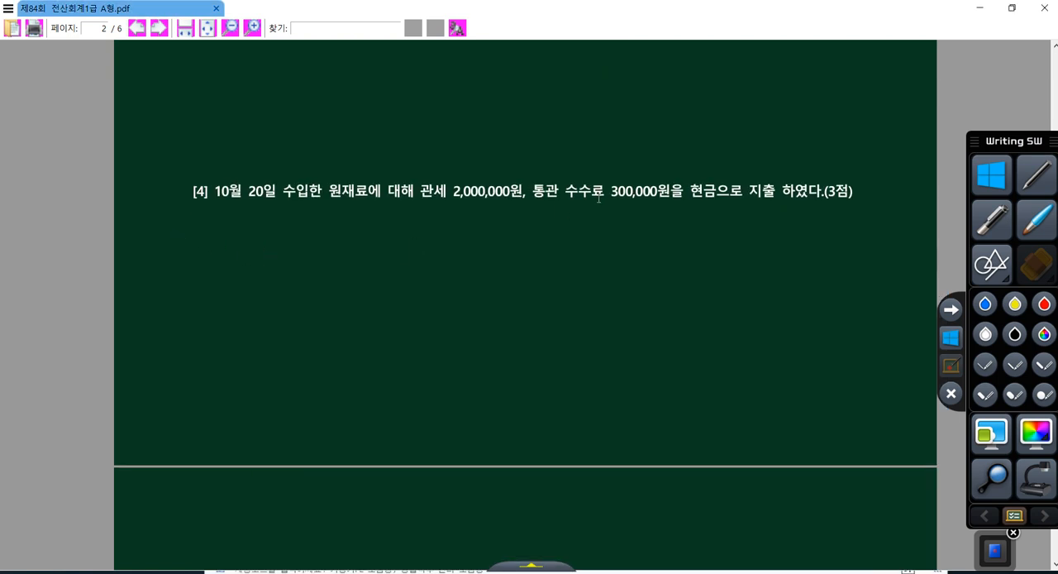
drag(309, 191, 297, 191)
drag(446, 191, 658, 192)
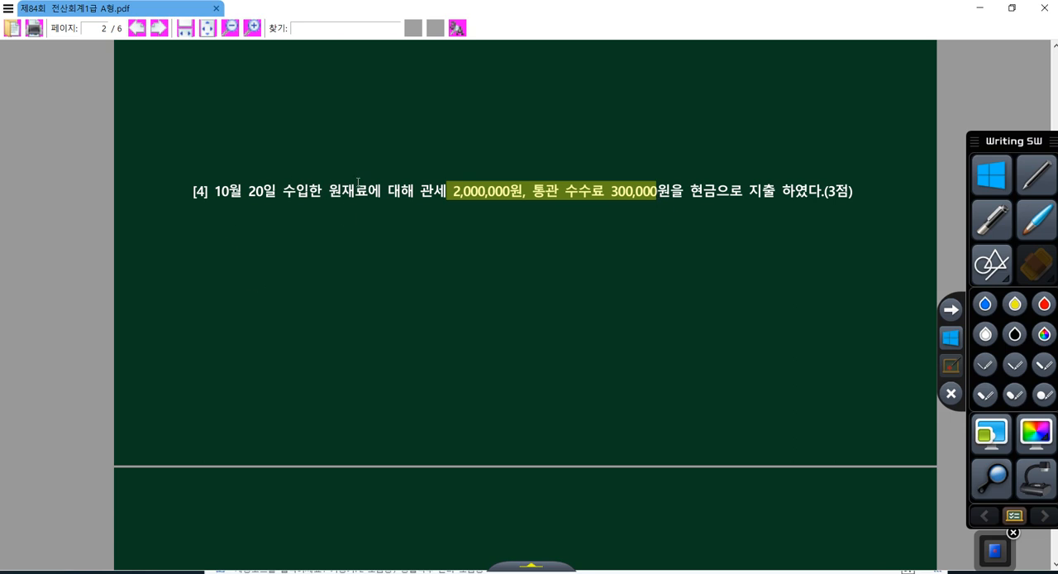
click(678, 572)
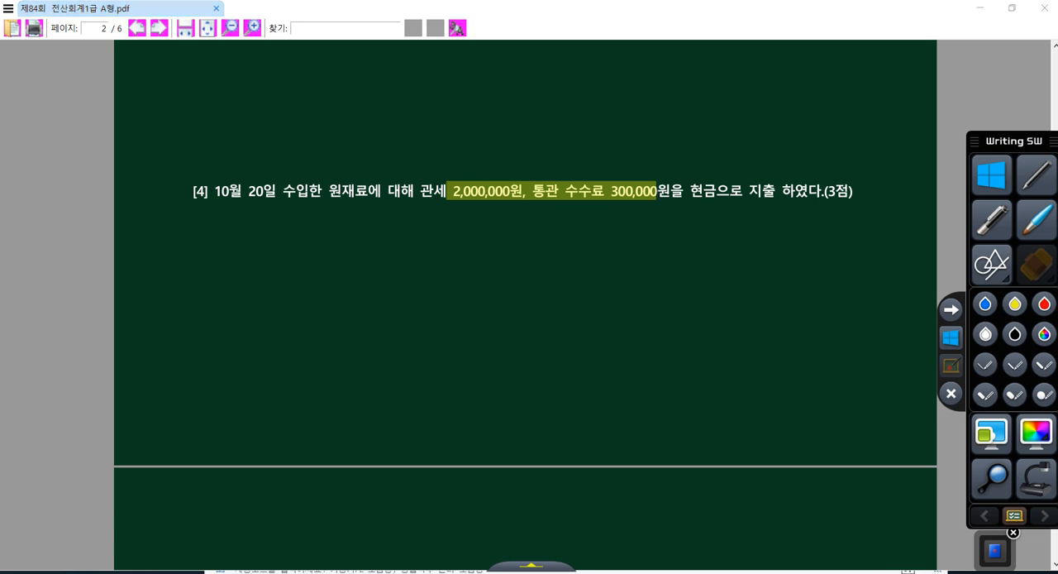
text(153)
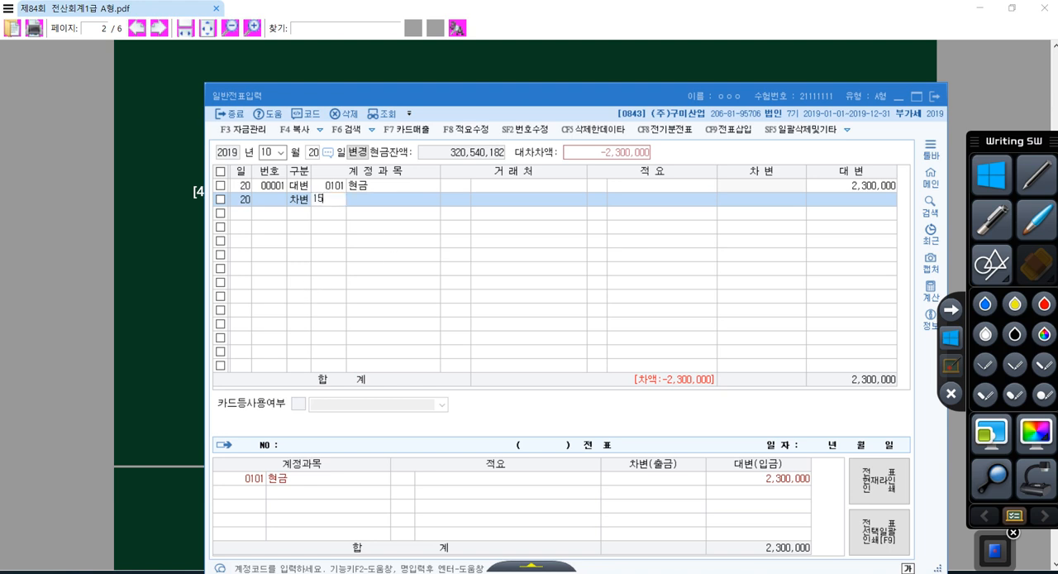
key(Return)
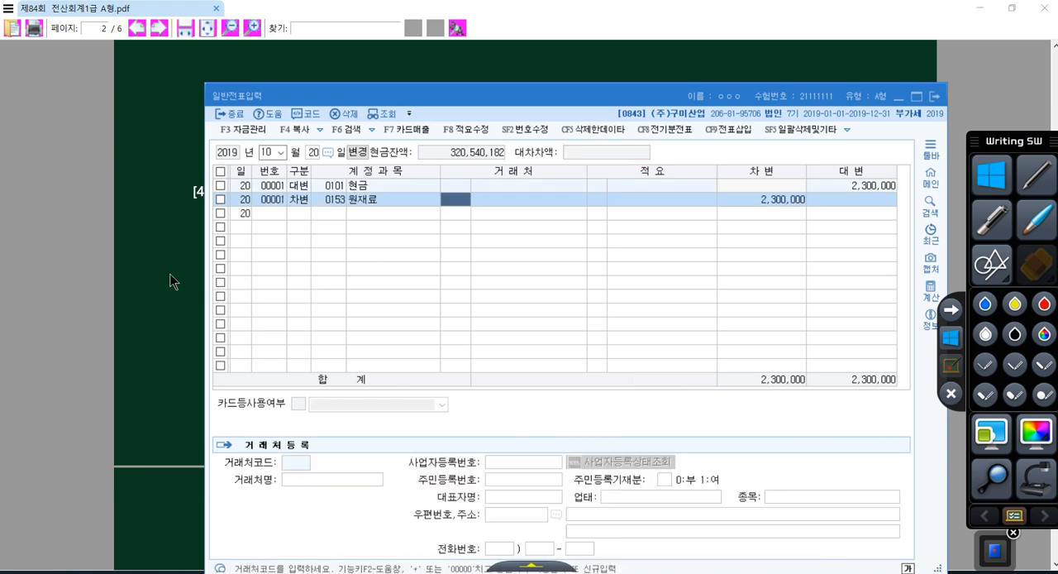
Compare the 원재료 debit line of the October 20 voucher with the 원재료 wording in question [4]
click(322, 203)
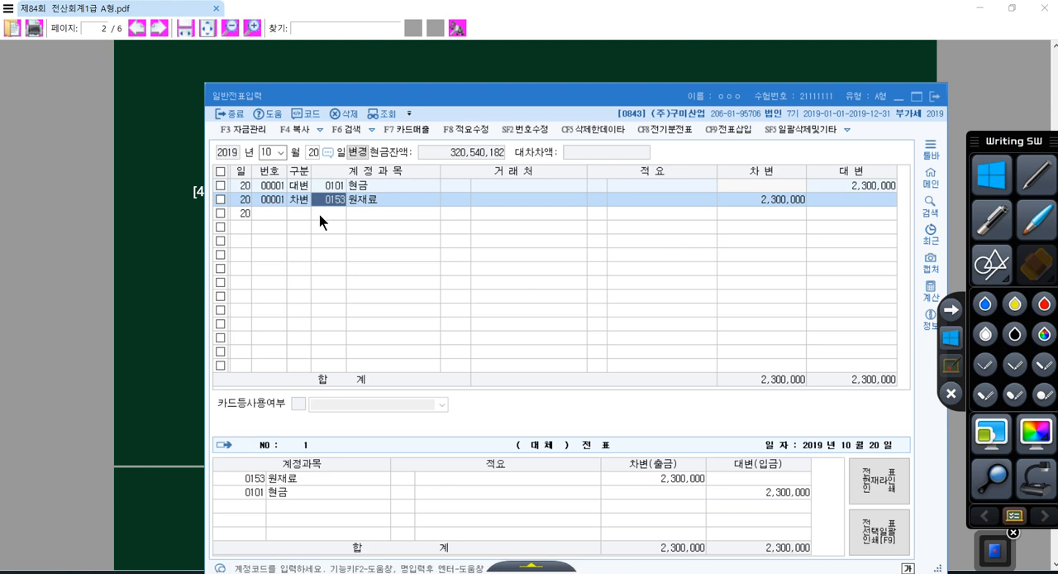
click(183, 265)
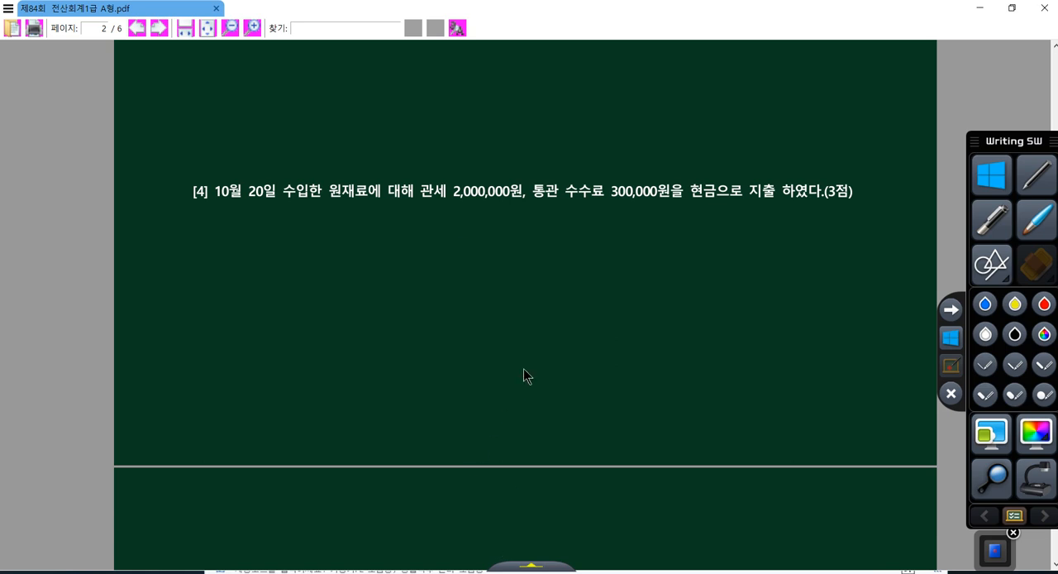
key(alt+Tab)
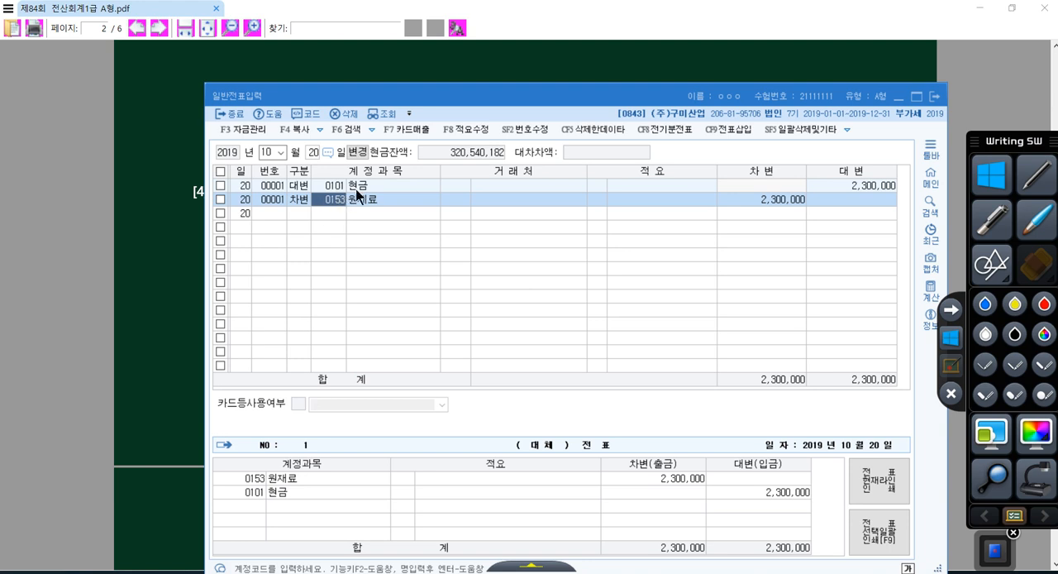
click(166, 236)
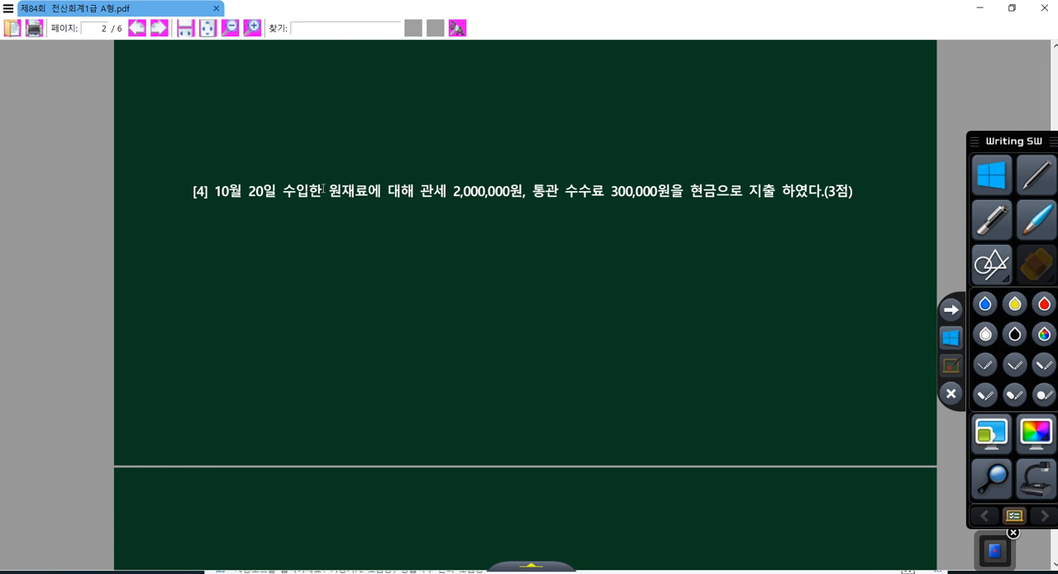
drag(323, 190, 369, 190)
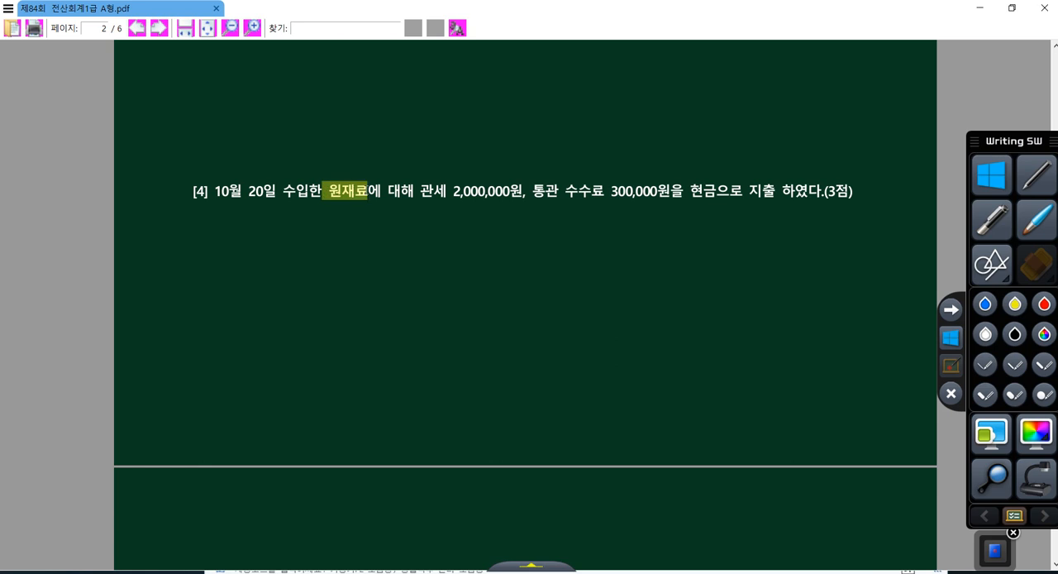
drag(357, 225, 357, 222)
drag(328, 190, 380, 194)
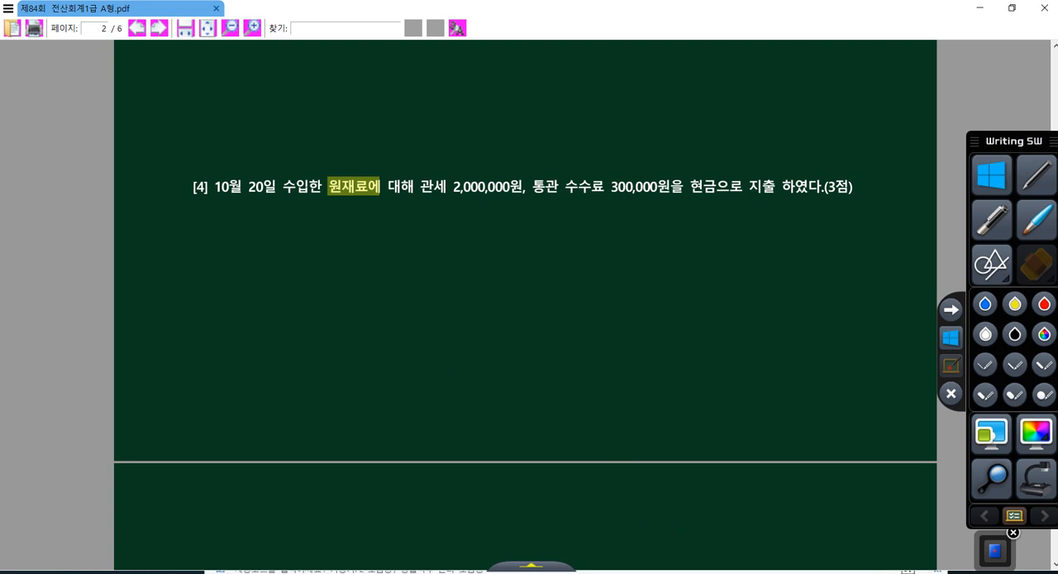
Read question [5] with its card sales slip in the exam PDF and set the voucher date to October 31
scroll(595, 386, down, 2)
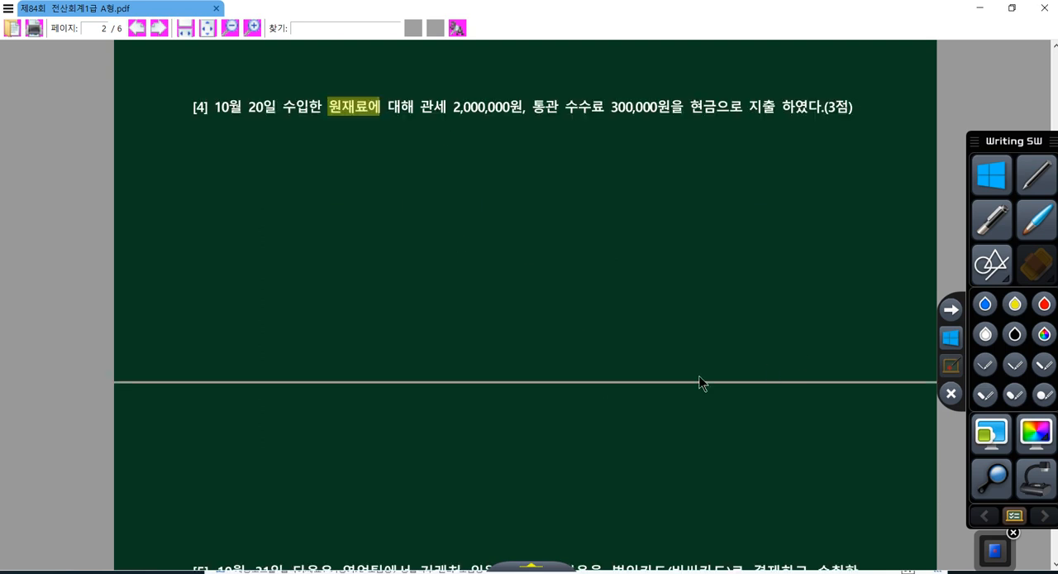
scroll(668, 383, down, 5)
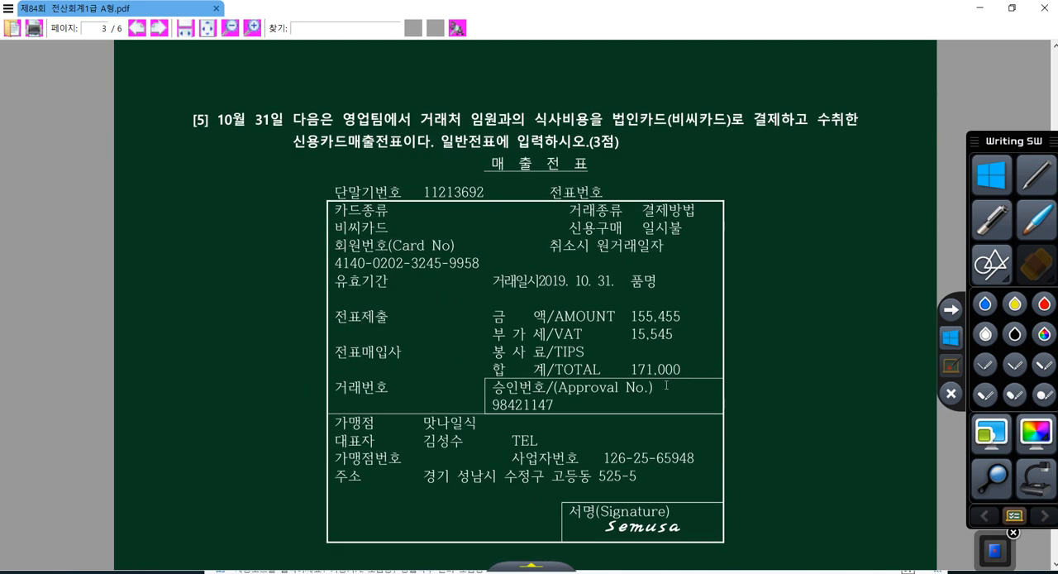
key(alt+Tab)
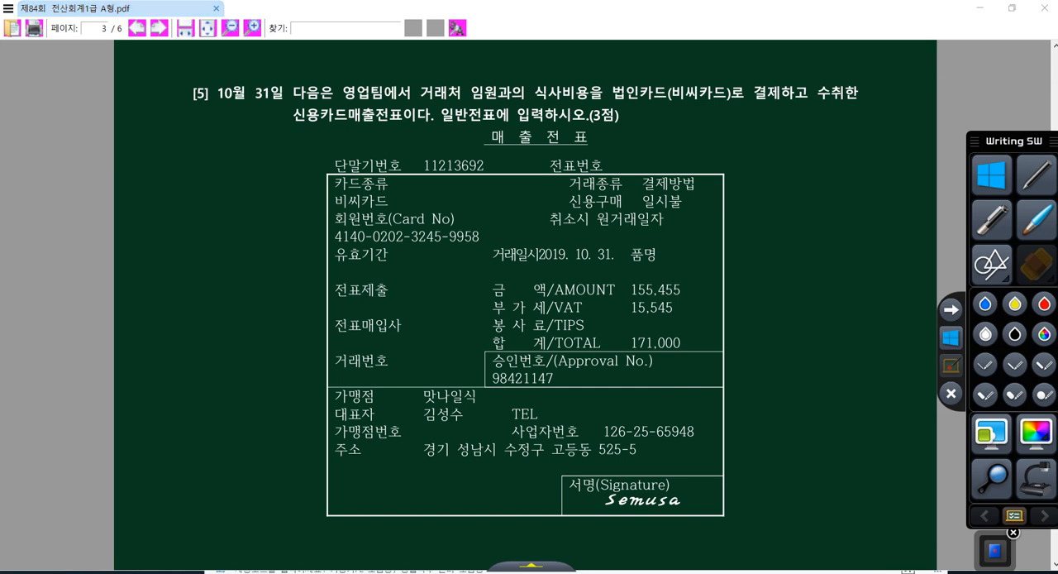
click(269, 152)
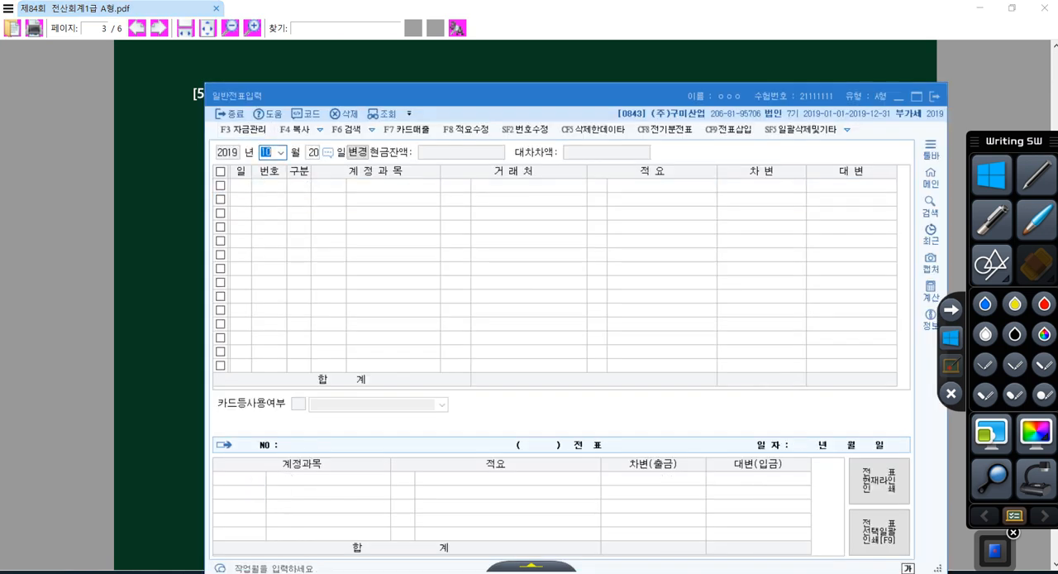
key(Return)
text(31)
key(Return)
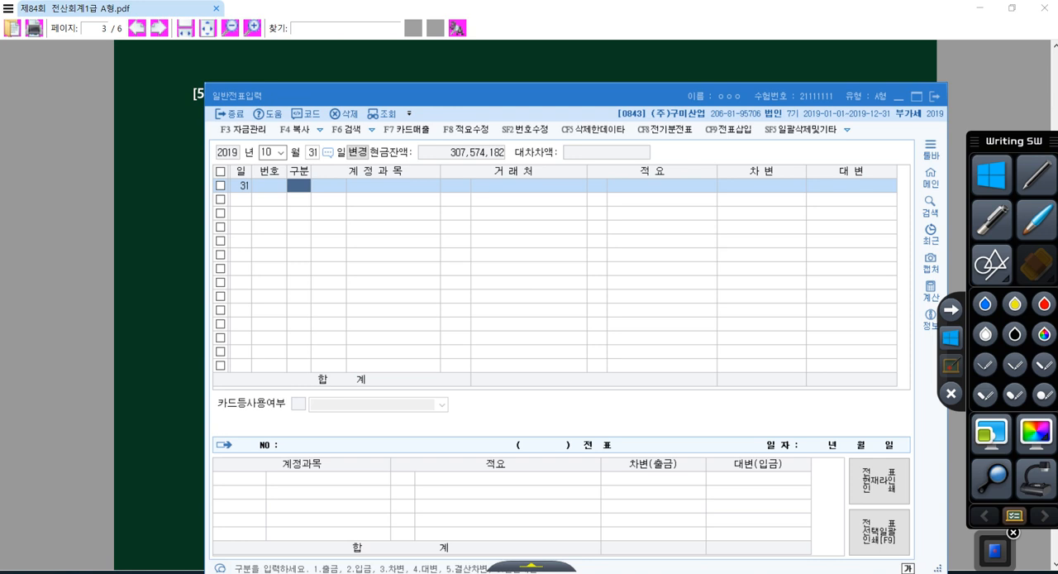
Enter a credit line for account 253 미지급금 with 거래처 비씨카드, found by searching for 비씨, and the amount 171,000
text(4)
key(Return)
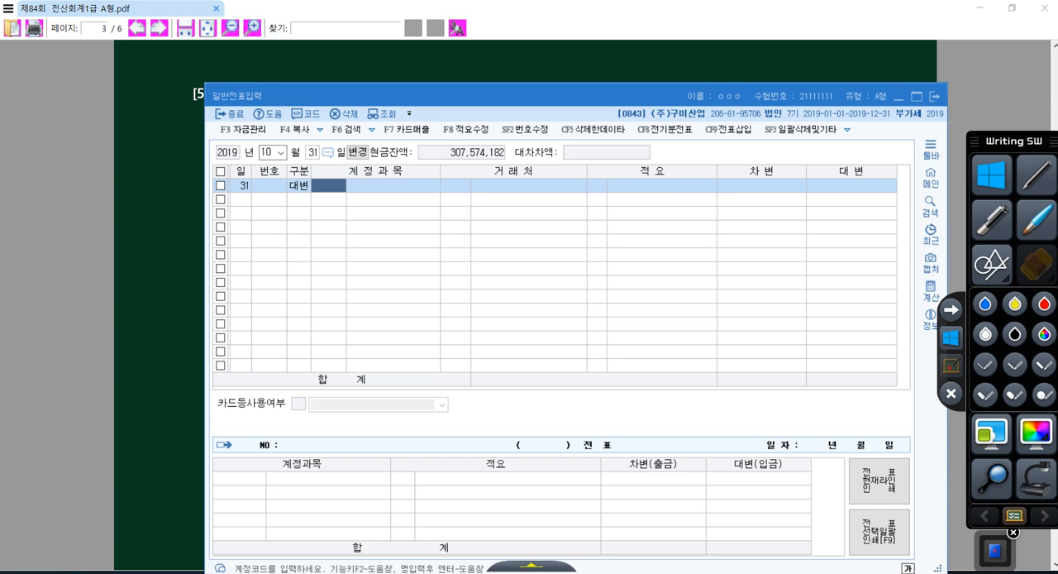
text(253)
key(Return)
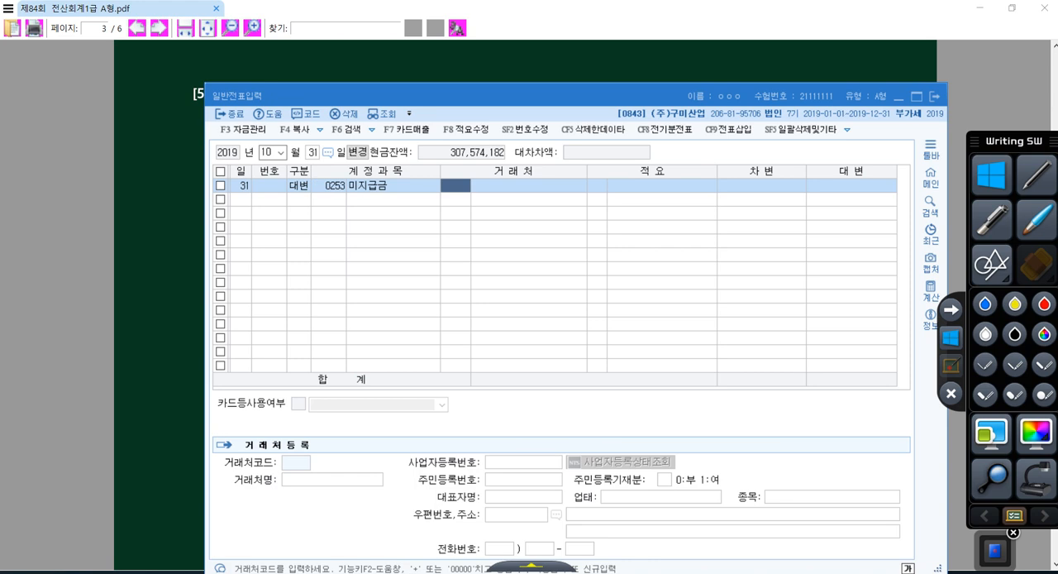
key(plus)
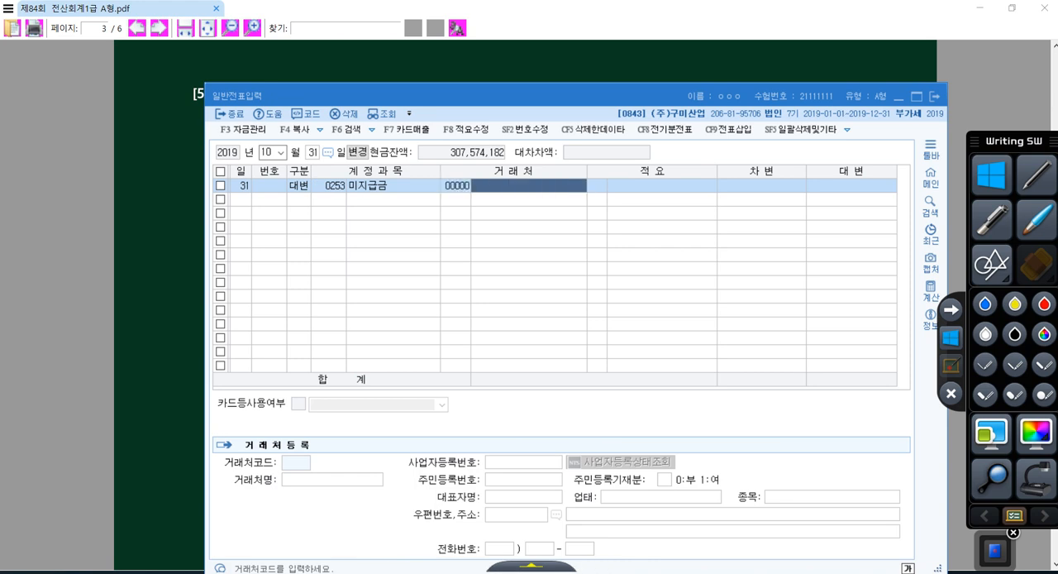
text(비씨)
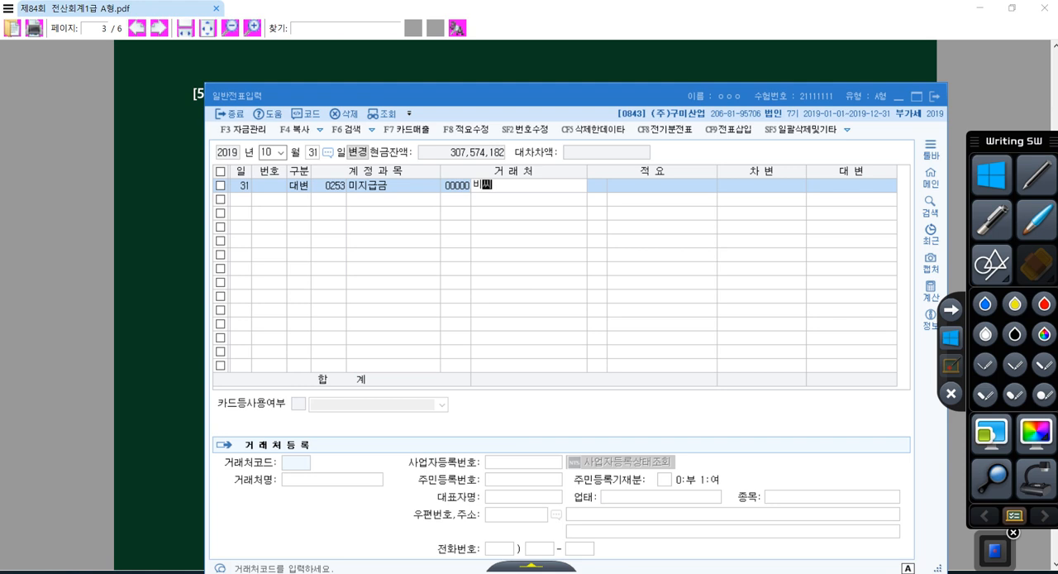
key(Return)
key(Return)
key(Return)
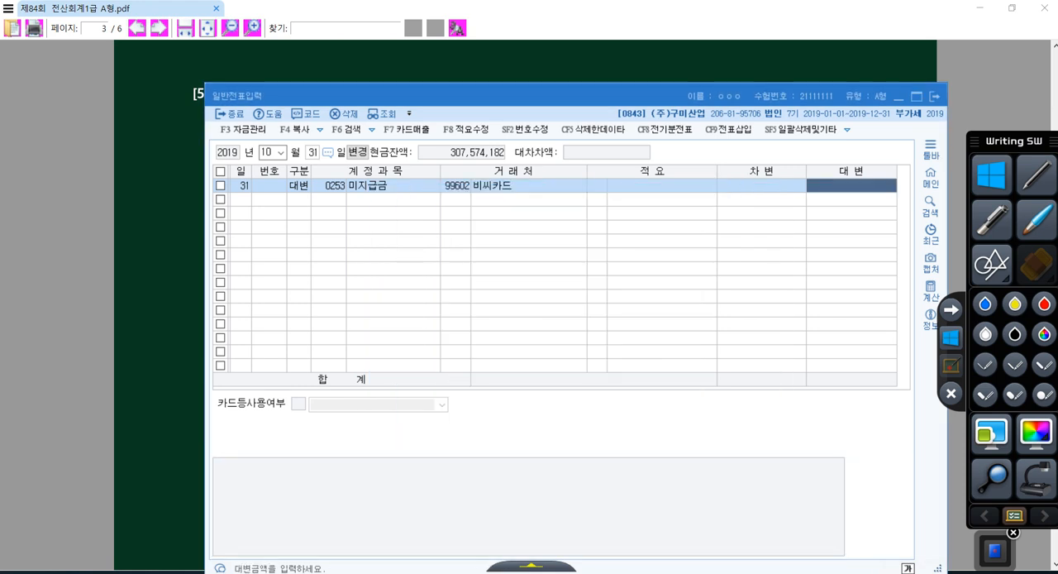
text(1710000)
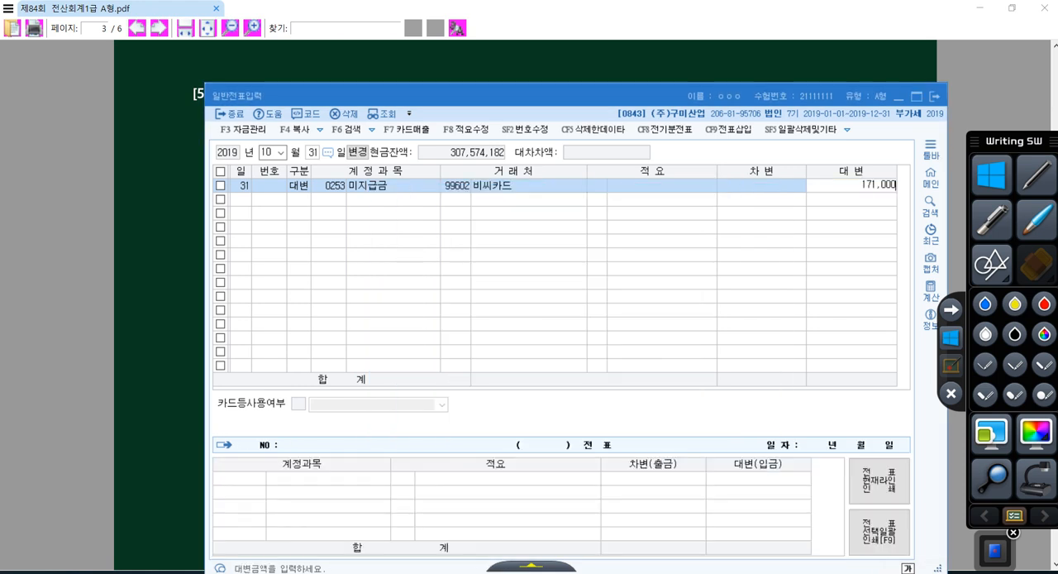
key(Return)
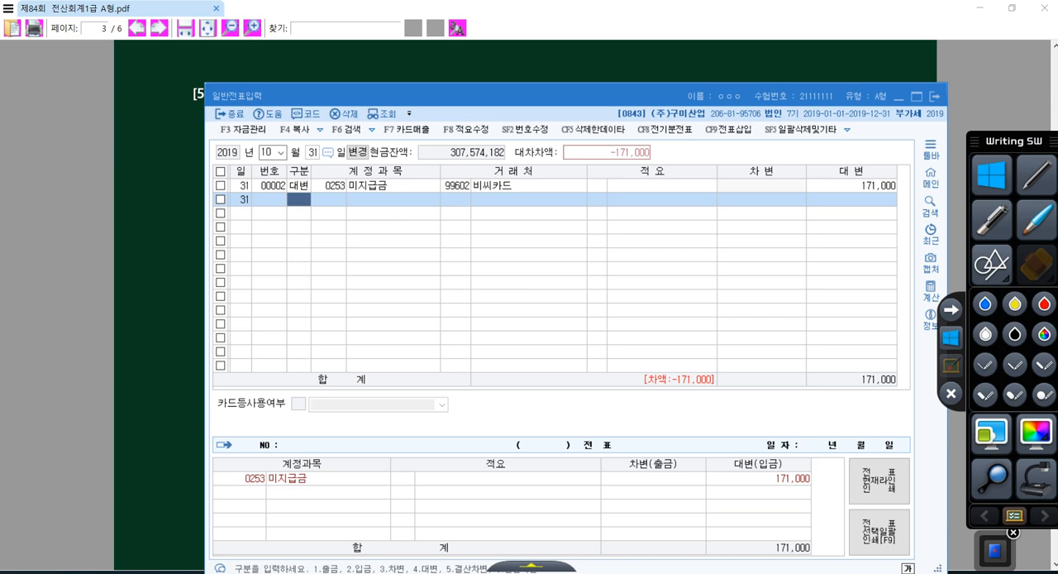
Check the 영업팀 and 거래처 wording in question [5] and add a debit line for account 813 접대비 with the balancing 171,000
text(3)
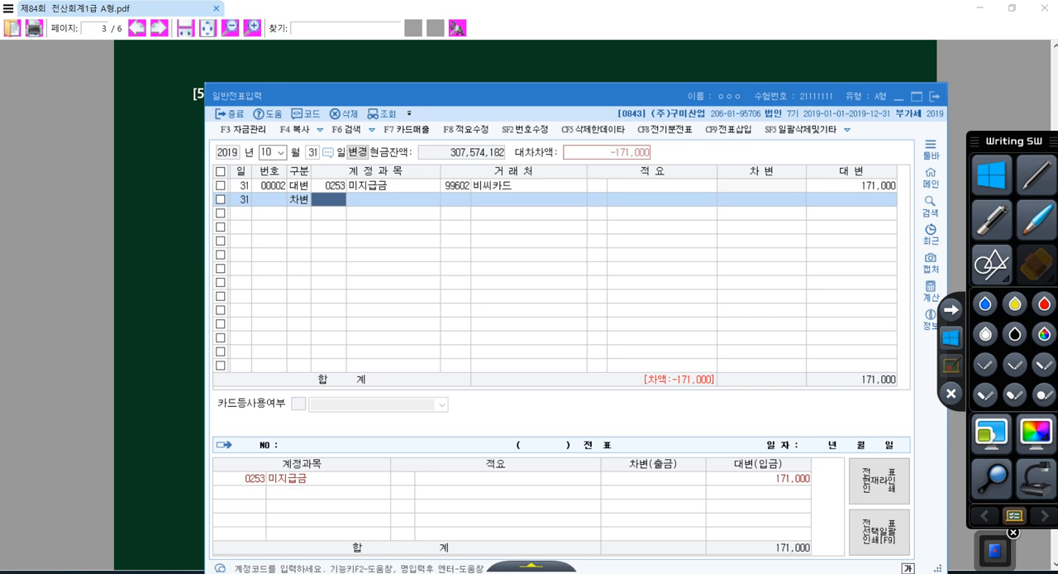
click(199, 232)
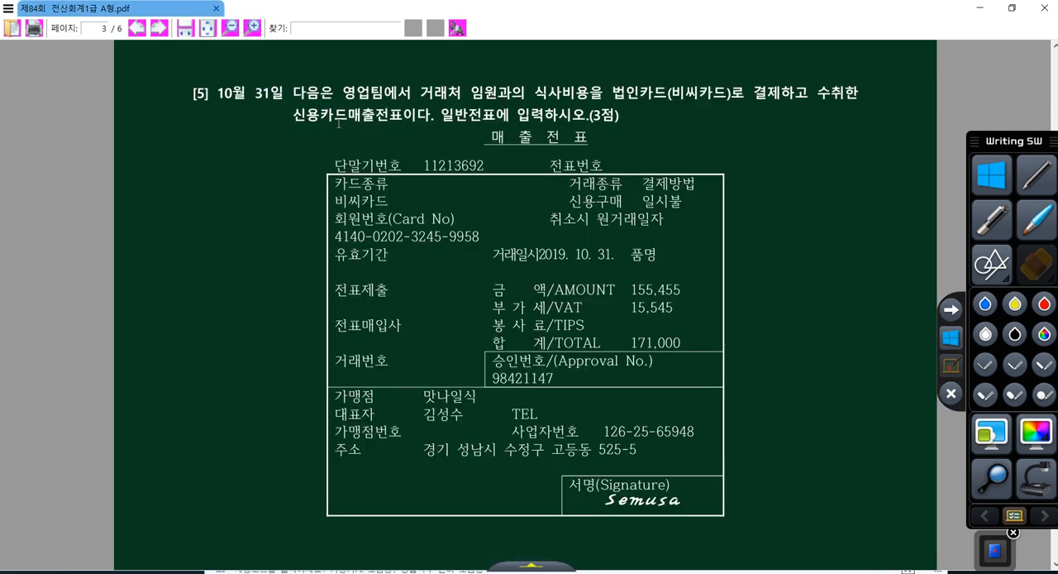
drag(335, 93, 462, 93)
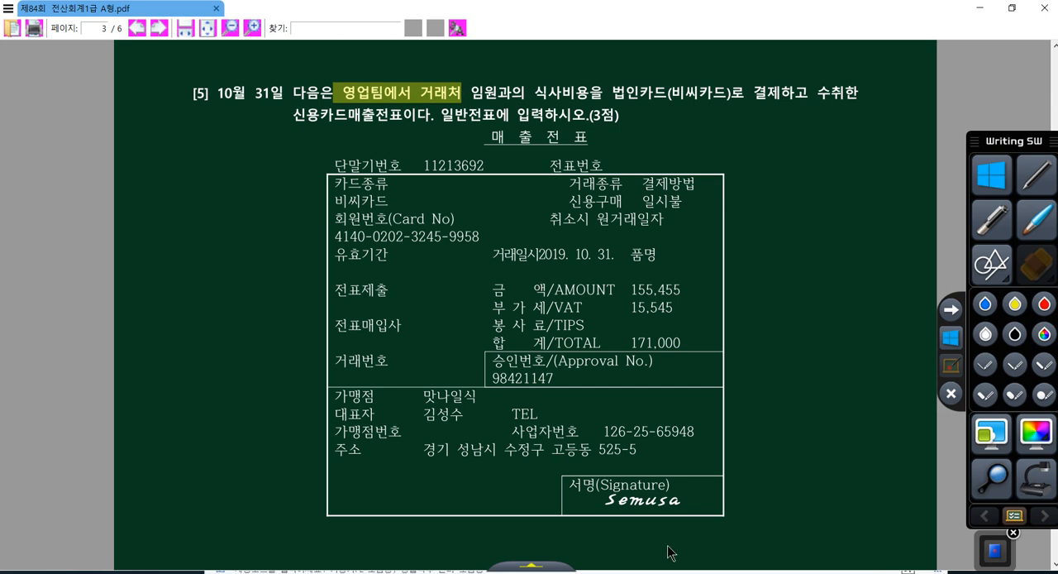
click(666, 573)
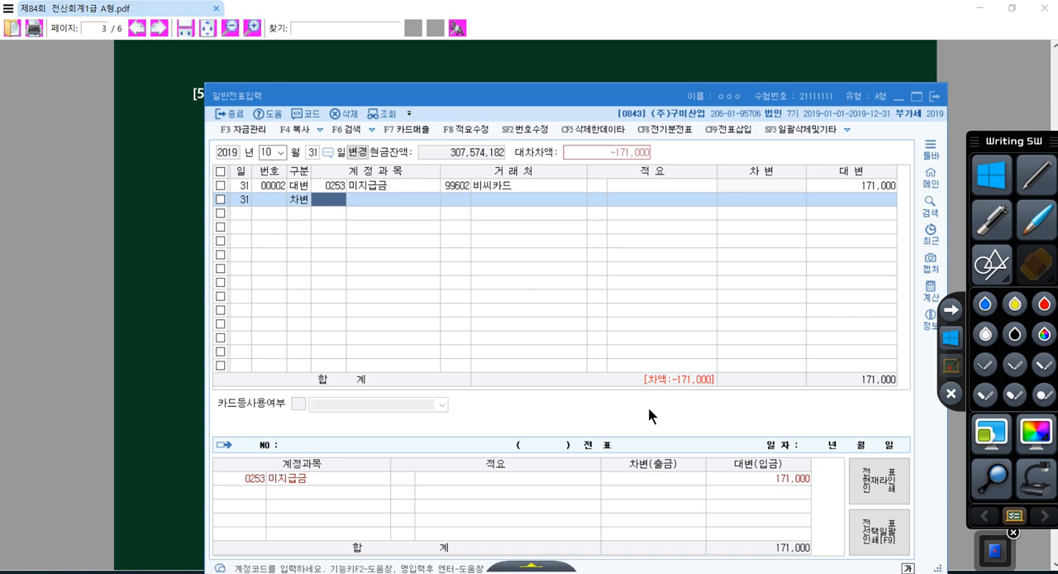
text(0813)
key(Return)
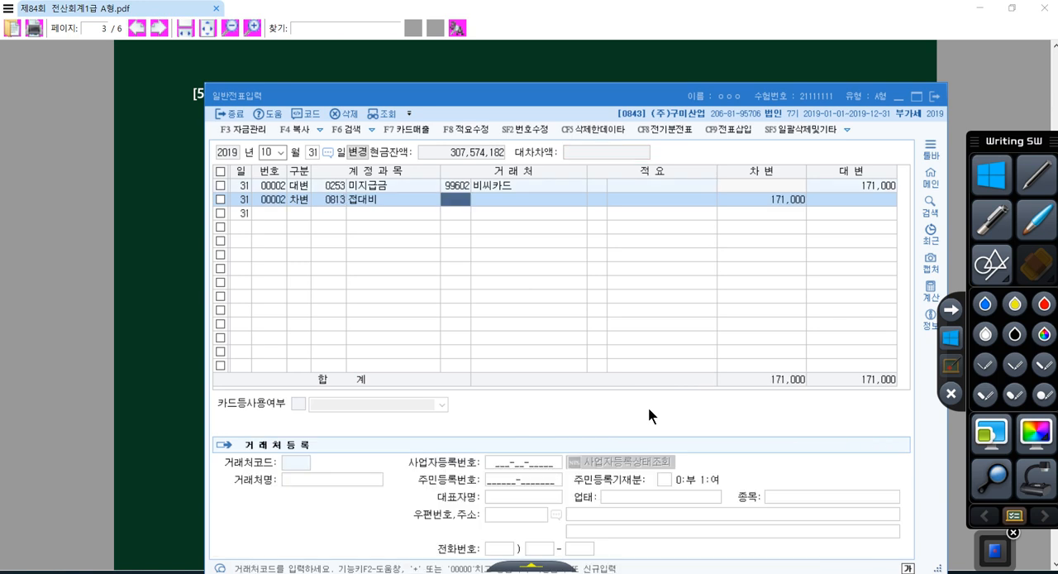
Set the 접대비 line's 거래처 to 맛나일식 by searching for 맛나, and compare it with the 가맹점 on the card slip
key(plus)
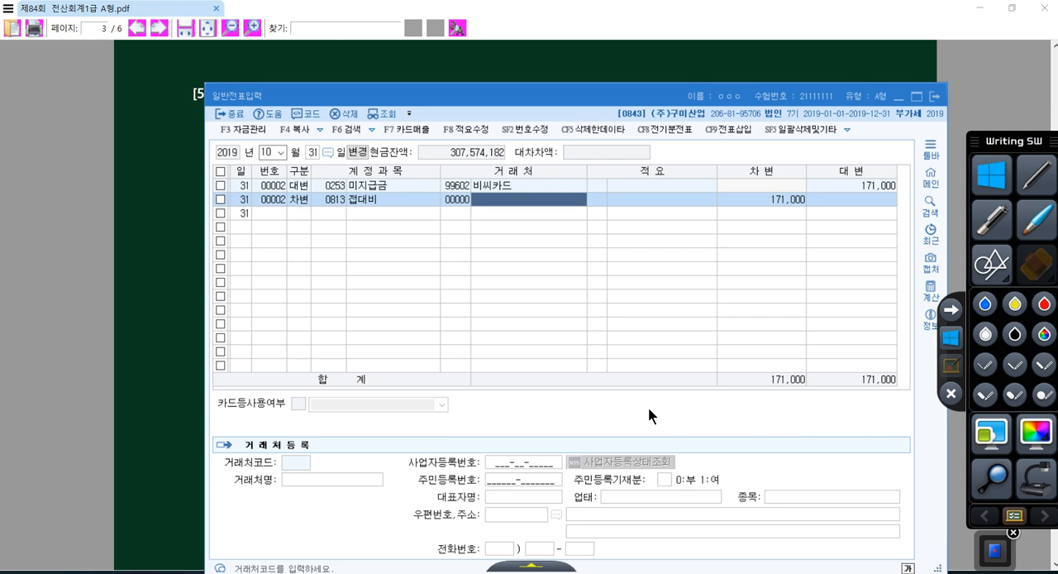
text(맛나)
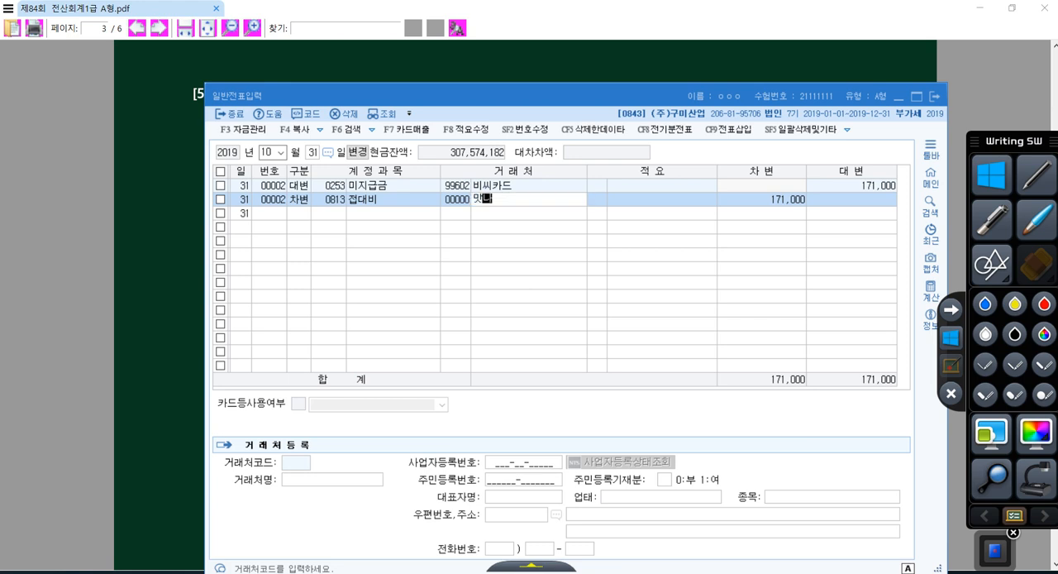
key(Return)
key(Return)
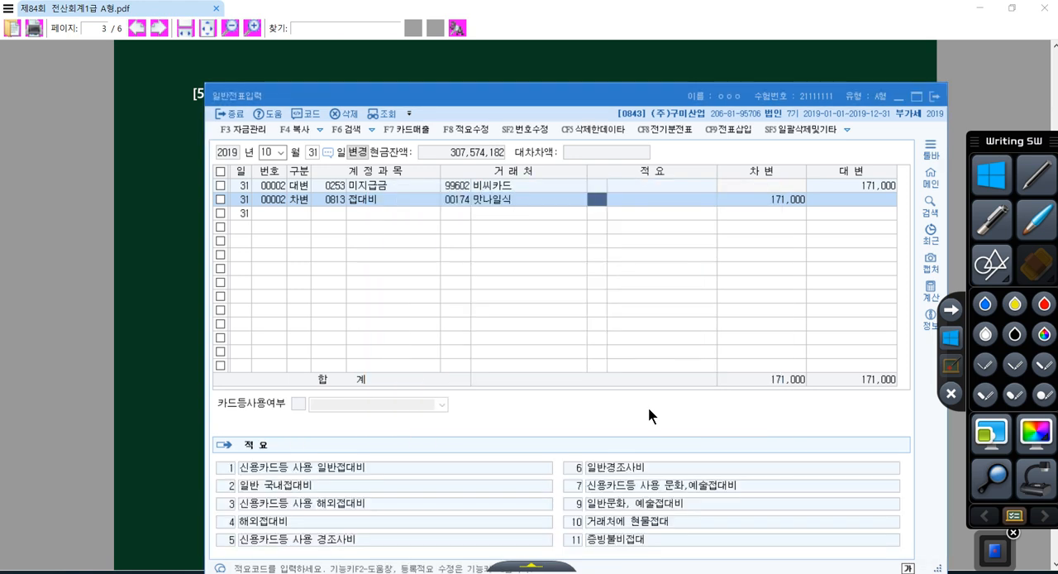
click(120, 260)
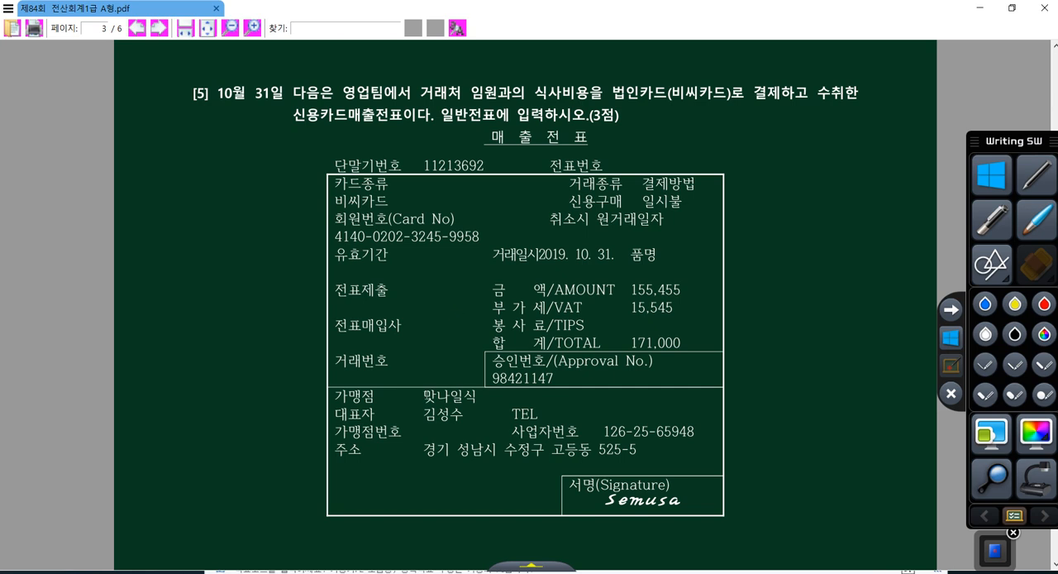
drag(423, 396, 482, 396)
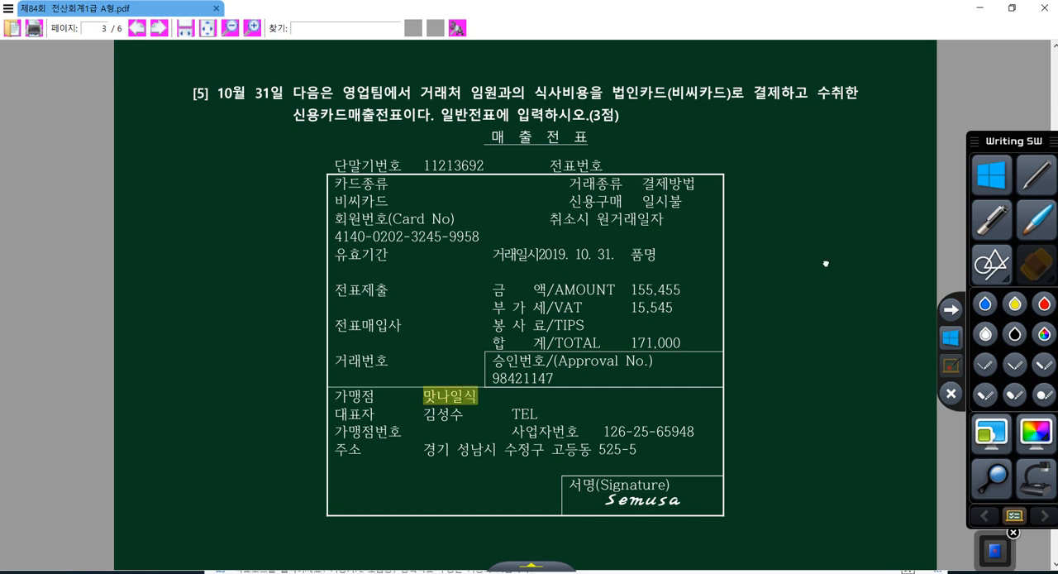
Move on to question [6] in the exam PDF and set the voucher date to November 17
scroll(825, 264, down, 6)
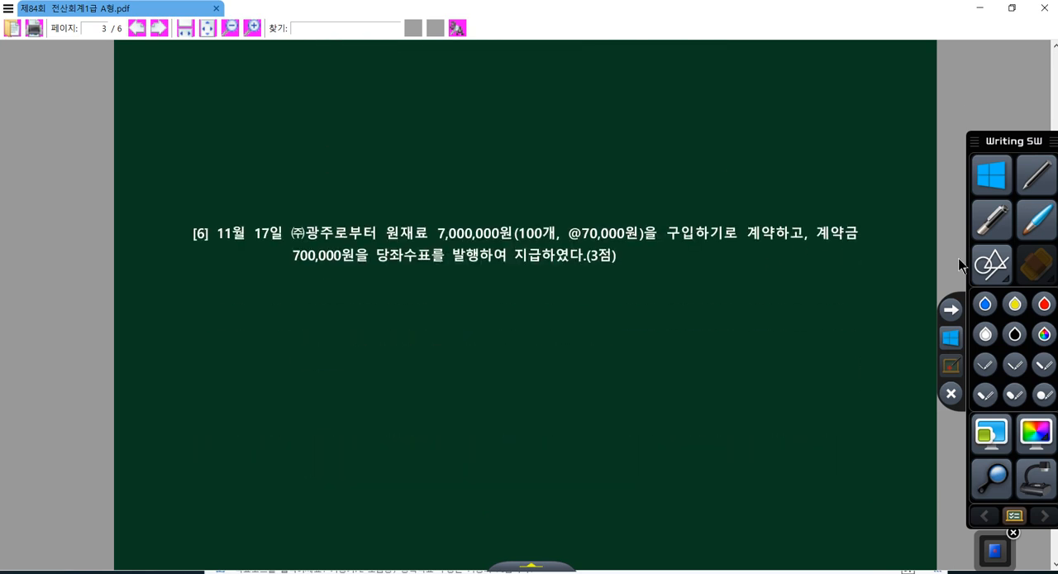
click(715, 571)
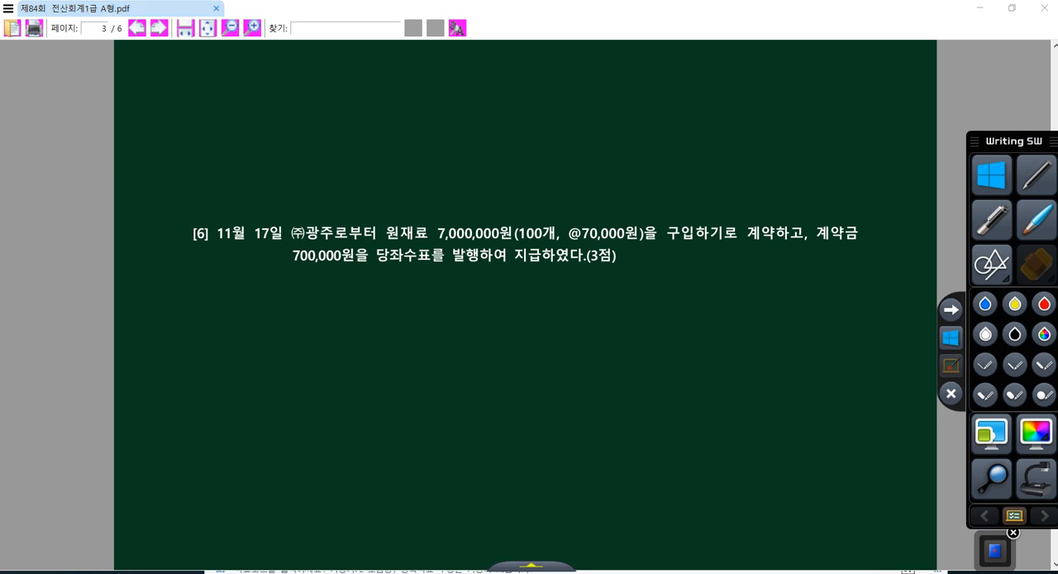
click(263, 152)
text(11)
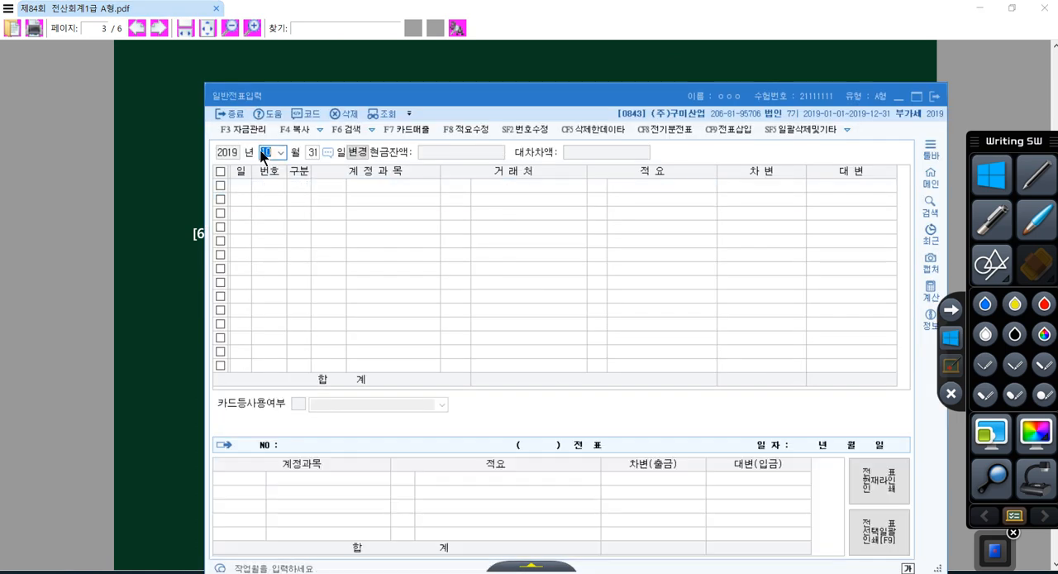
key(Return)
text(17)
key(Return)
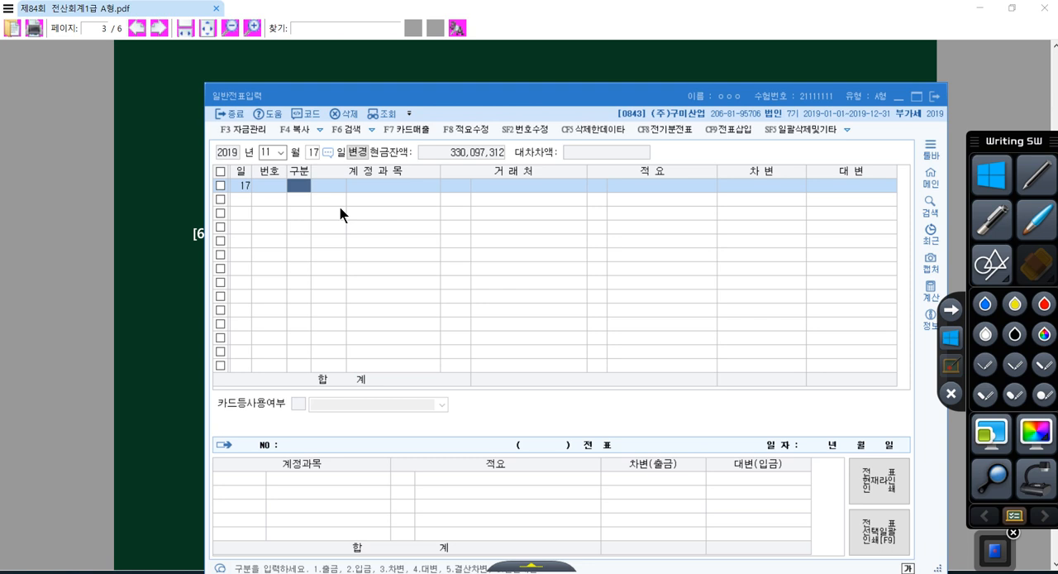
Enter a credit line for account 102 당좌예금 without 거래처 or 적요 and with the amount 700,000
text(4)
key(Return)
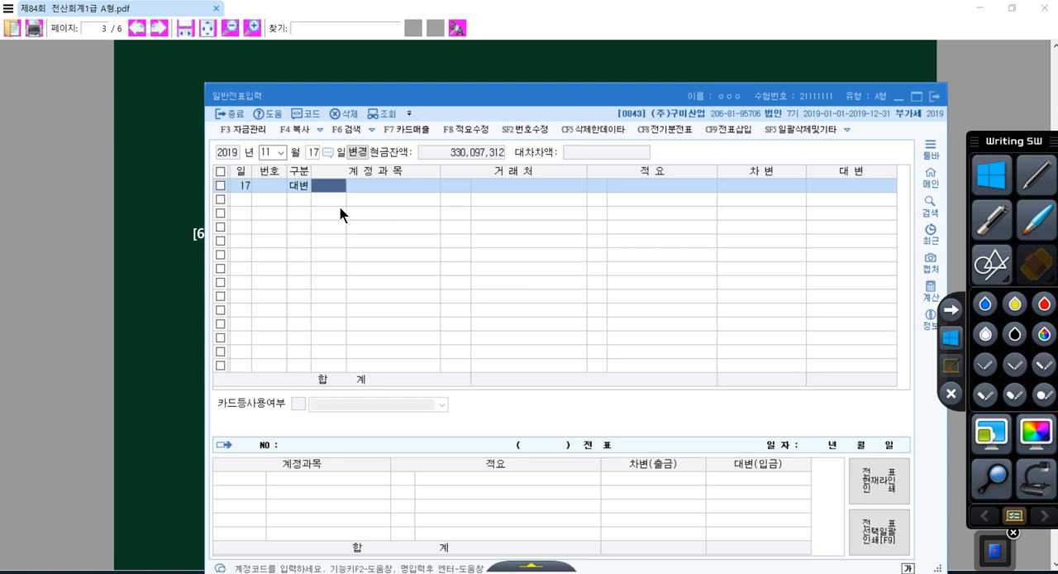
text(102)
key(Return)
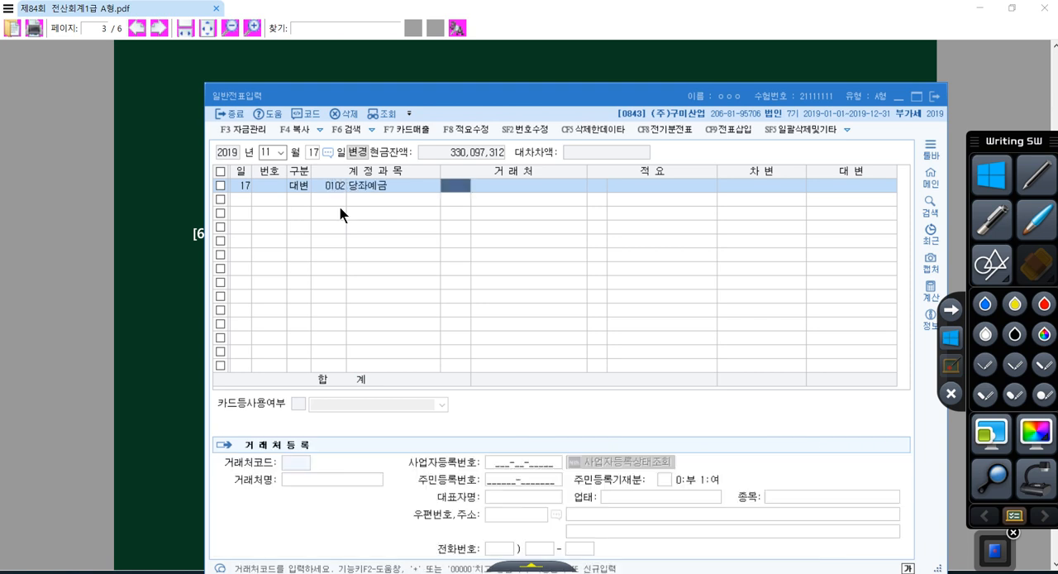
key(Return)
key(Return)
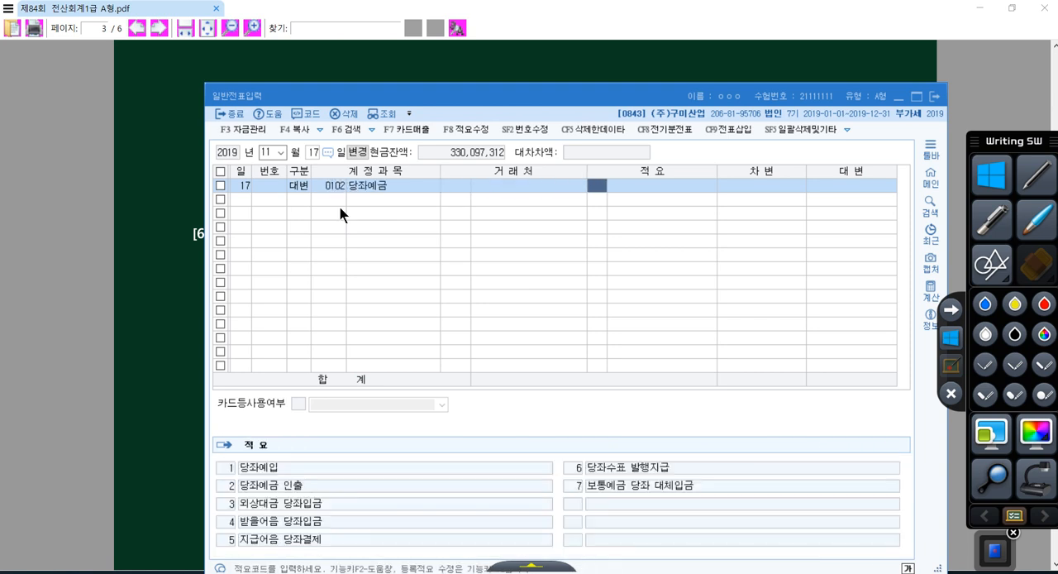
key(Return)
key(Return)
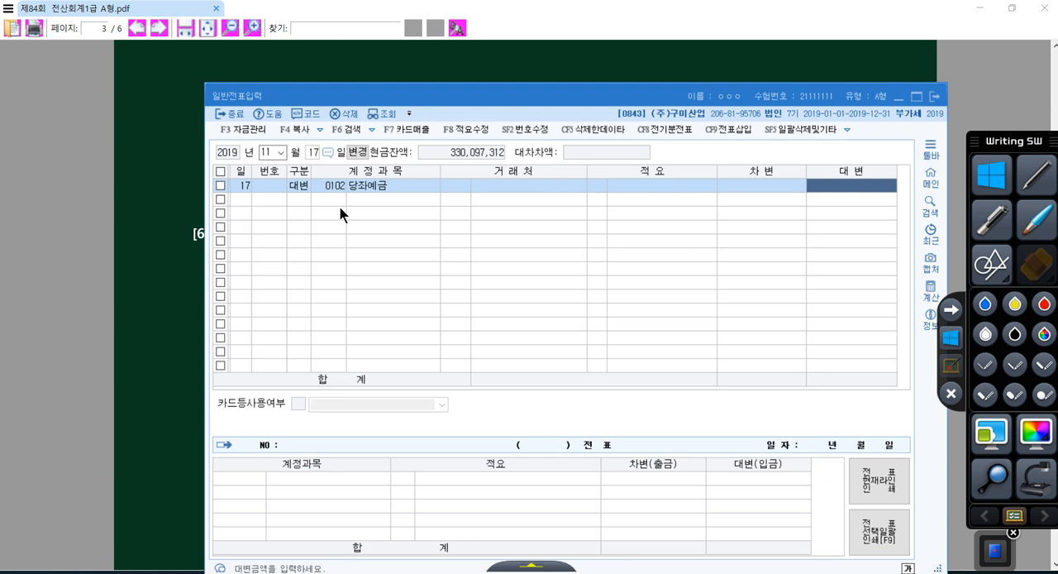
text(700000)
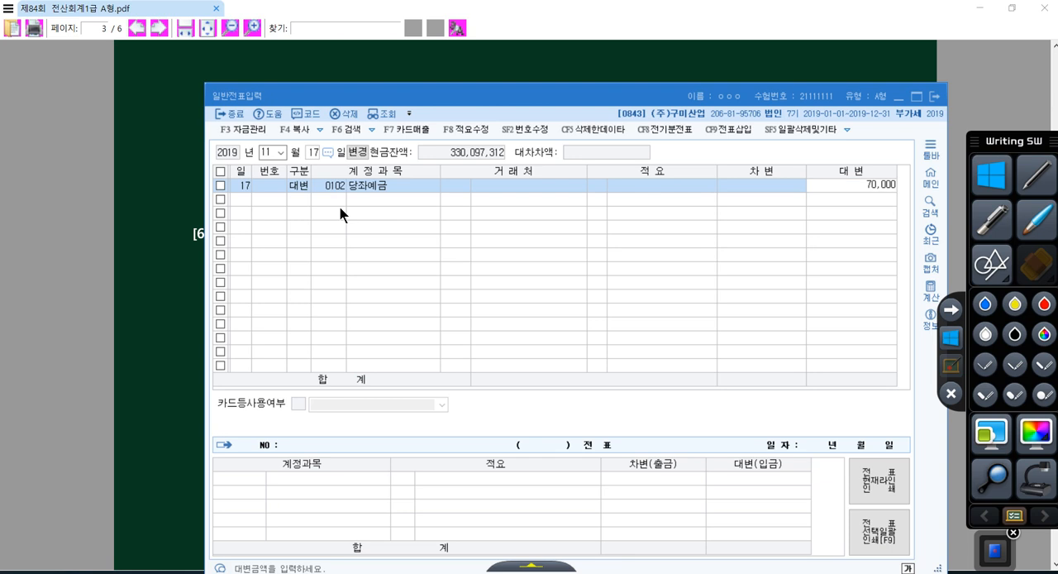
key(Return)
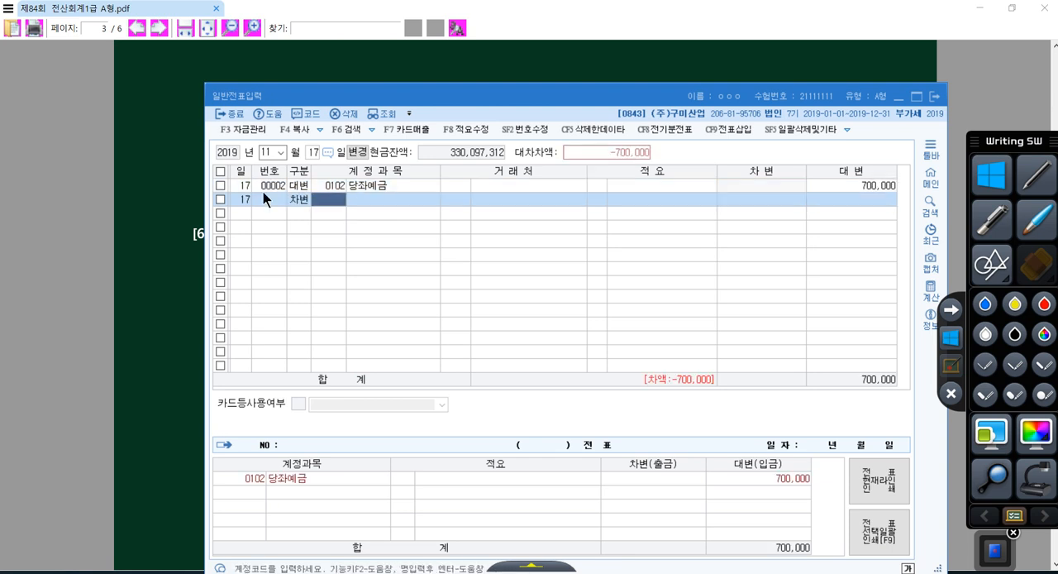
Check the 계약금 in question [6] and add a balancing 700,000 debit line for account 131 선급금 with 거래처 (주)광주, found by searching for 광주
click(169, 225)
drag(816, 247, 860, 248)
click(681, 569)
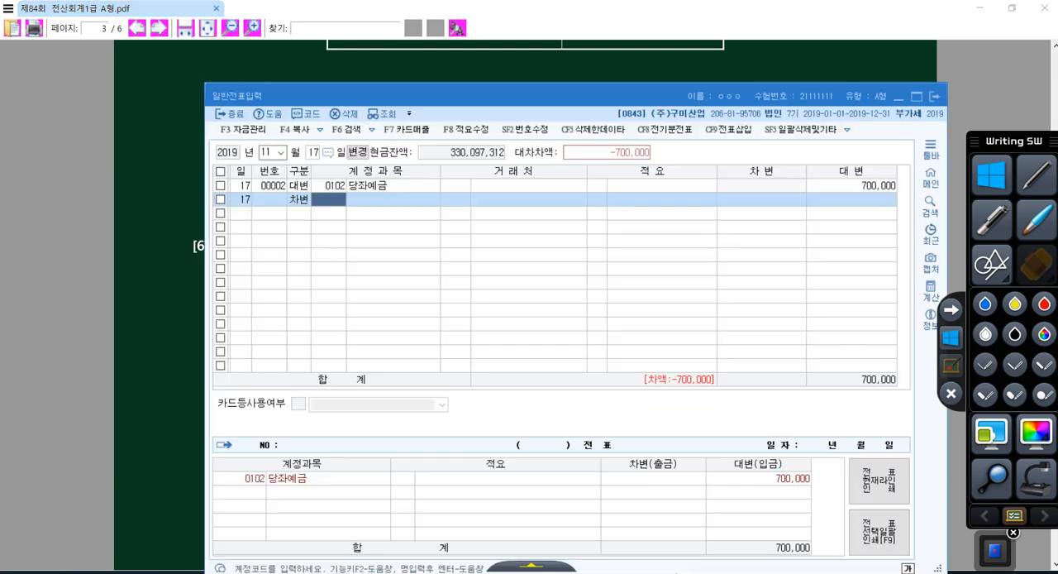
text(131)
key(Return)
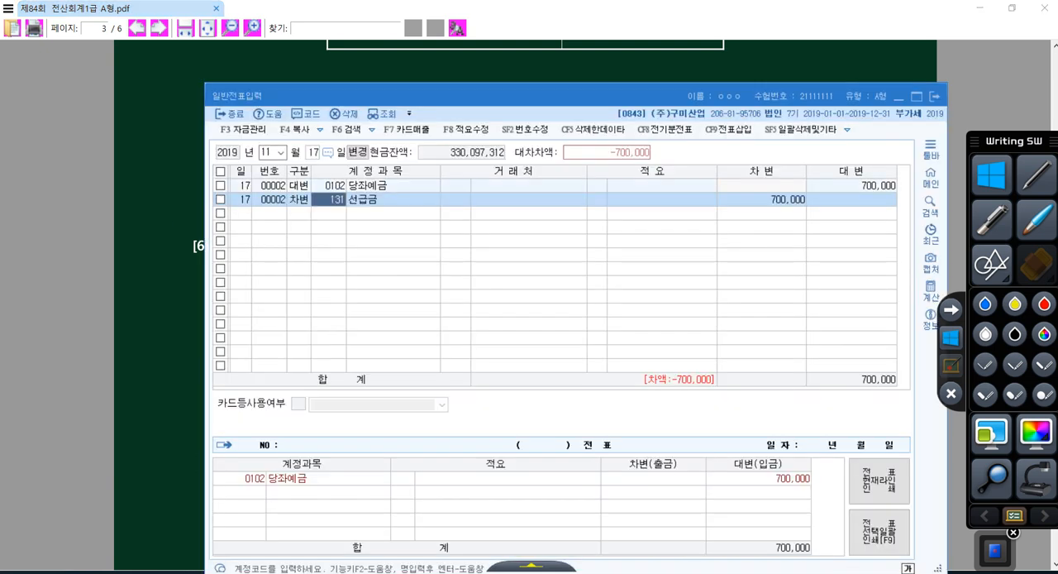
key(plus)
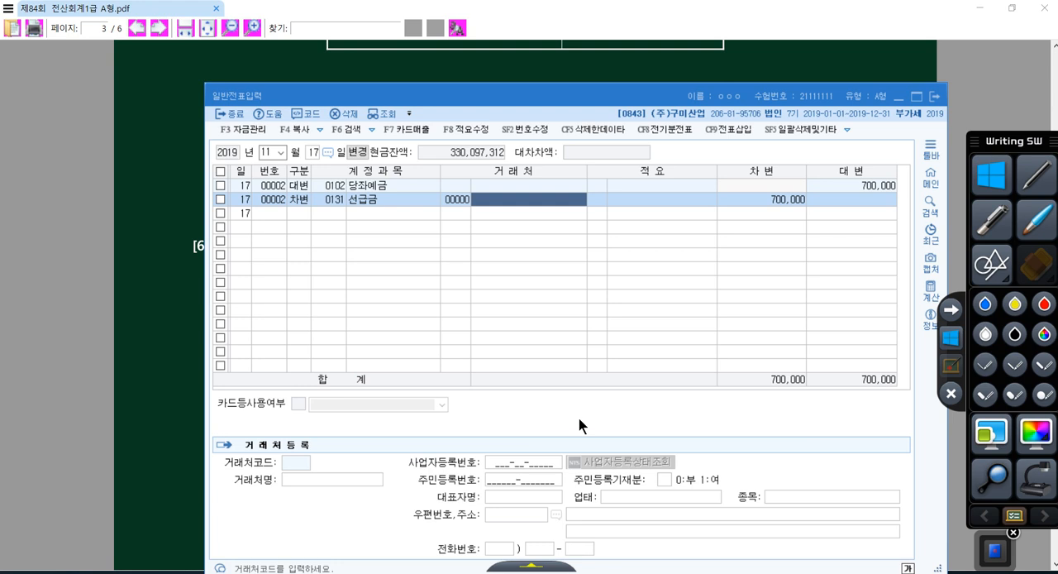
text(광주)
key(Return)
key(Return)
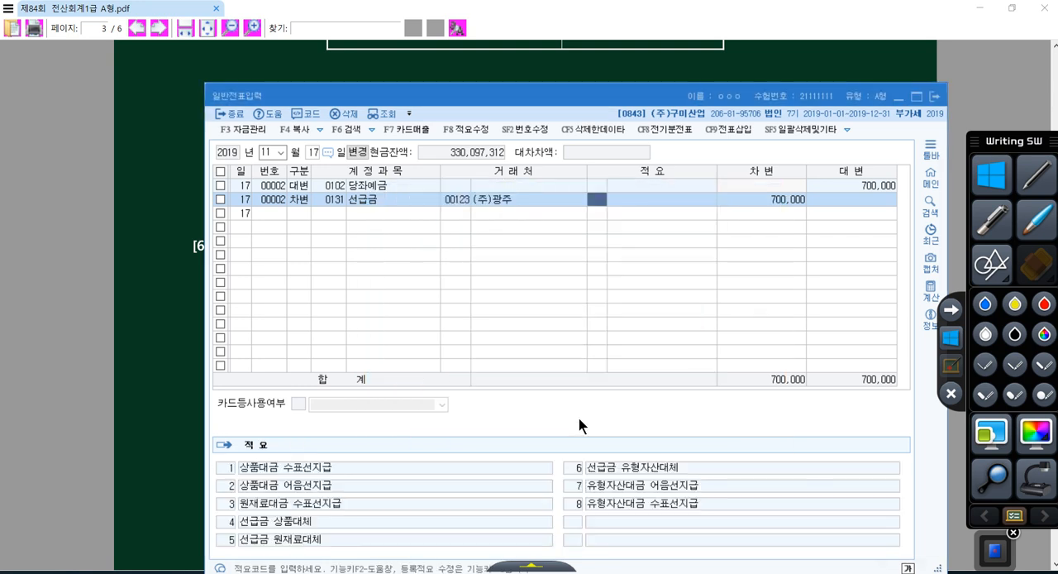
Compare the 원재료 7,000,000원 purchase contract and the 700,000원 계약금 in question [6] with the November 17 voucher lines
click(115, 223)
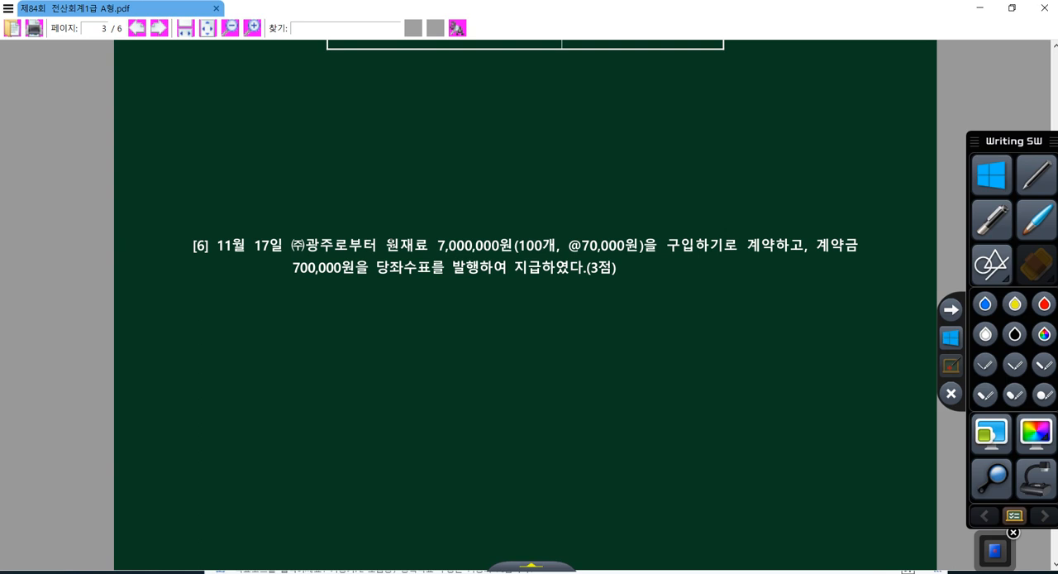
drag(386, 245, 513, 245)
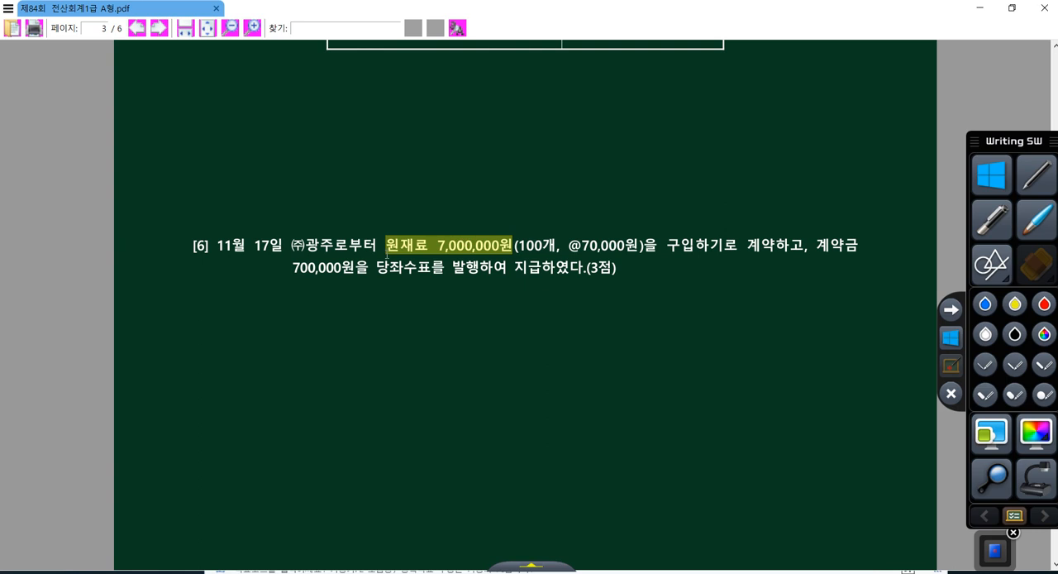
drag(386, 244, 779, 243)
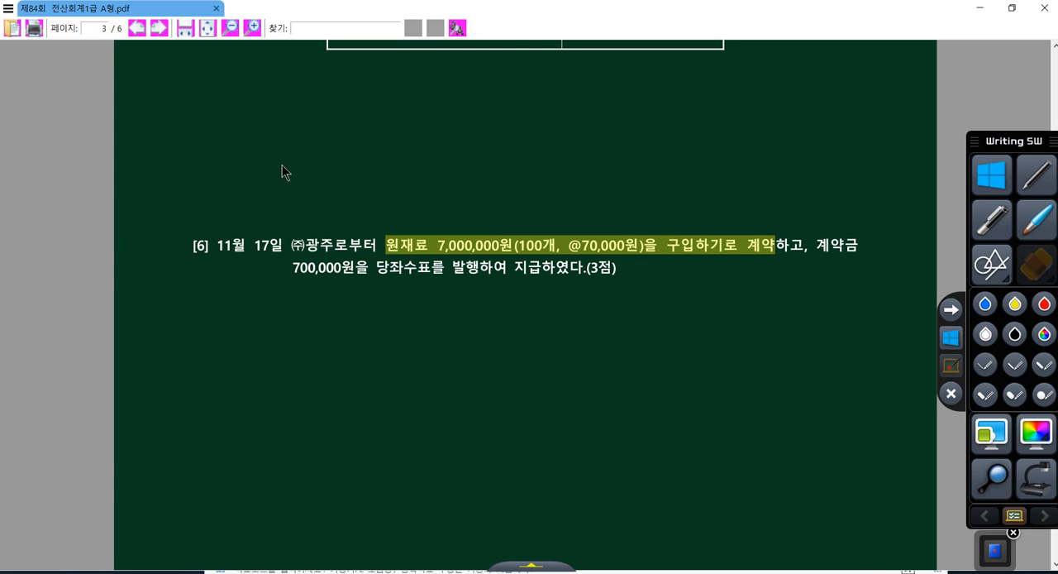
drag(292, 261, 354, 267)
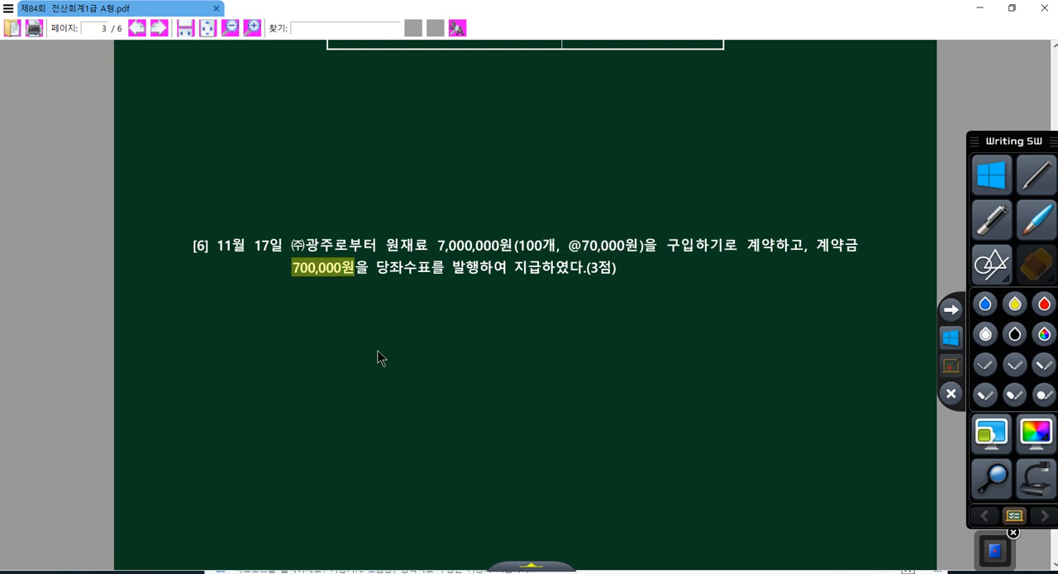
drag(429, 245, 518, 247)
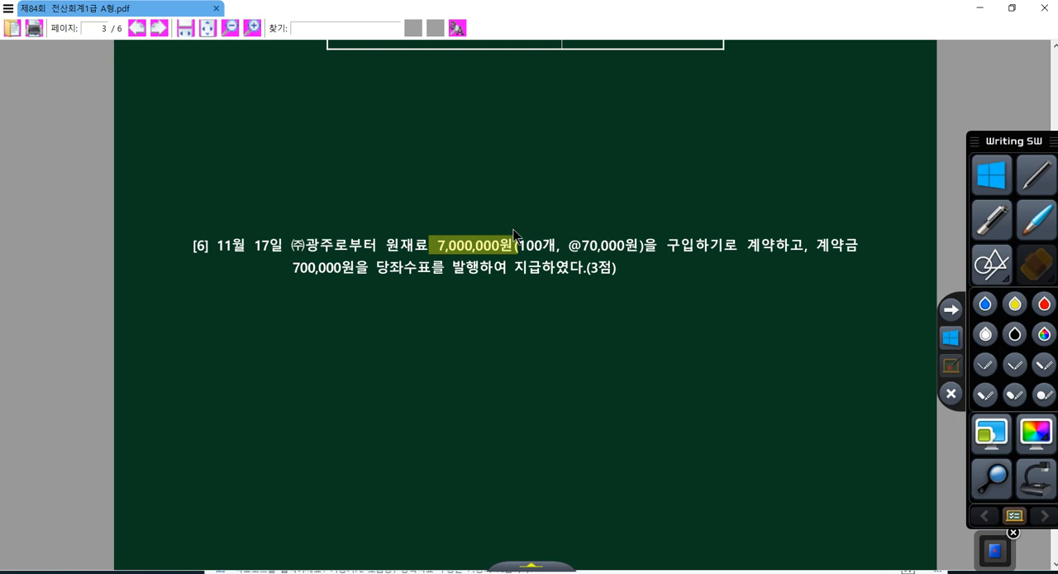
click(670, 572)
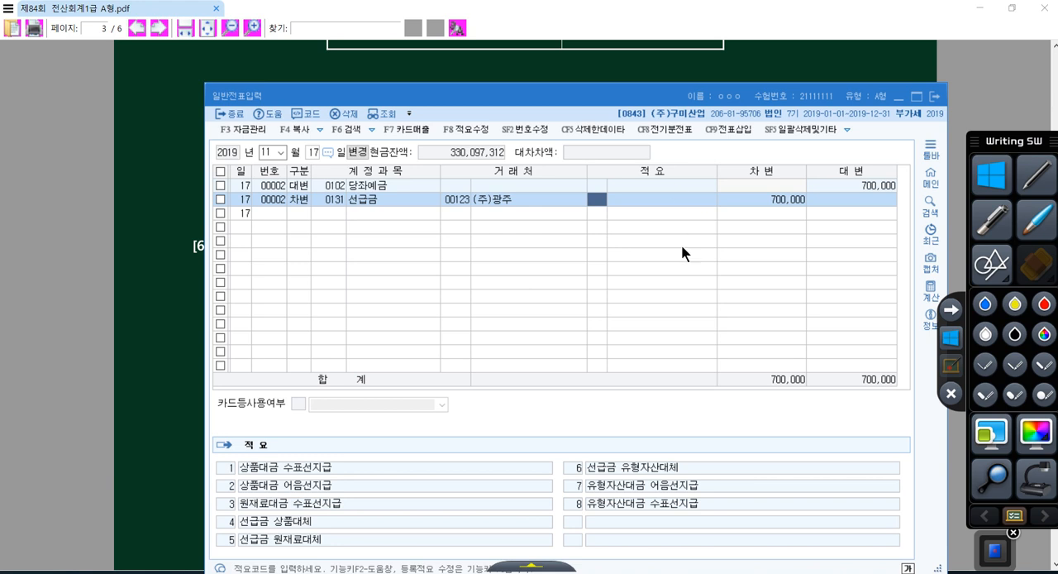
click(184, 298)
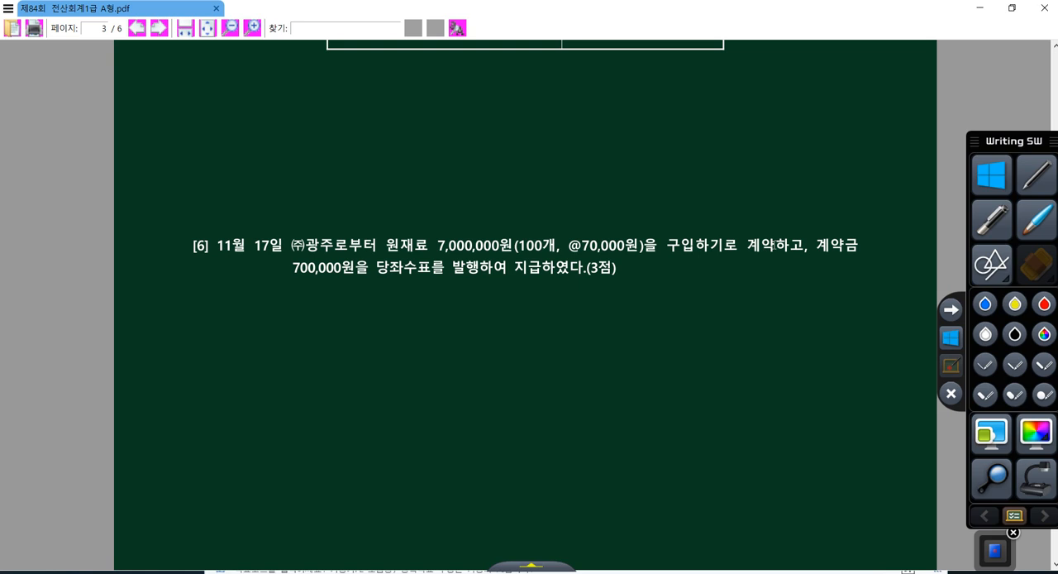
drag(790, 245, 362, 244)
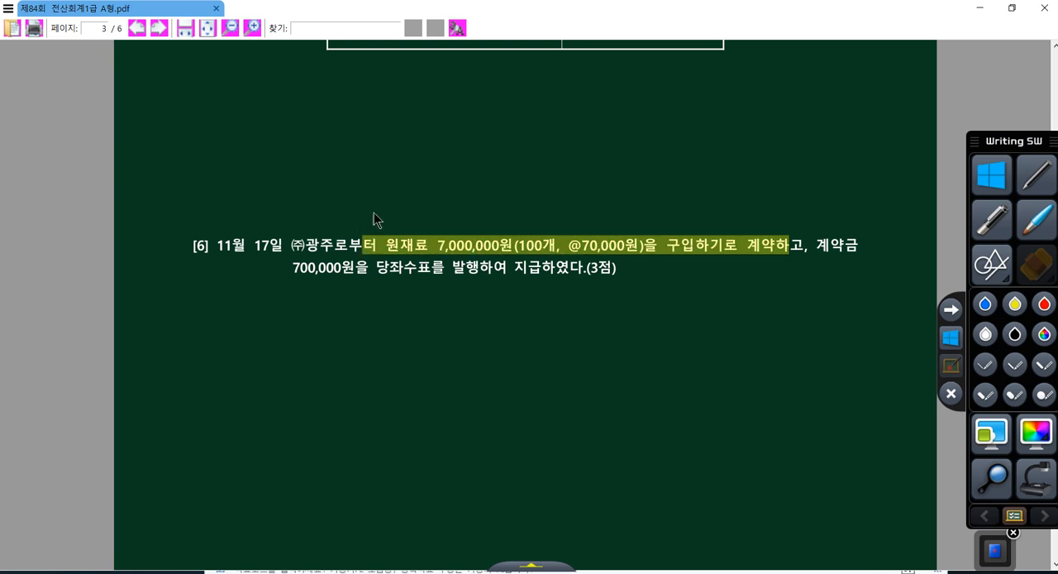
Read the 문제3 instructions for 매입매출전표입력 and its first transactions on page 4 of the exam PDF
scroll(374, 219, down, 2)
scroll(381, 223, down, 10)
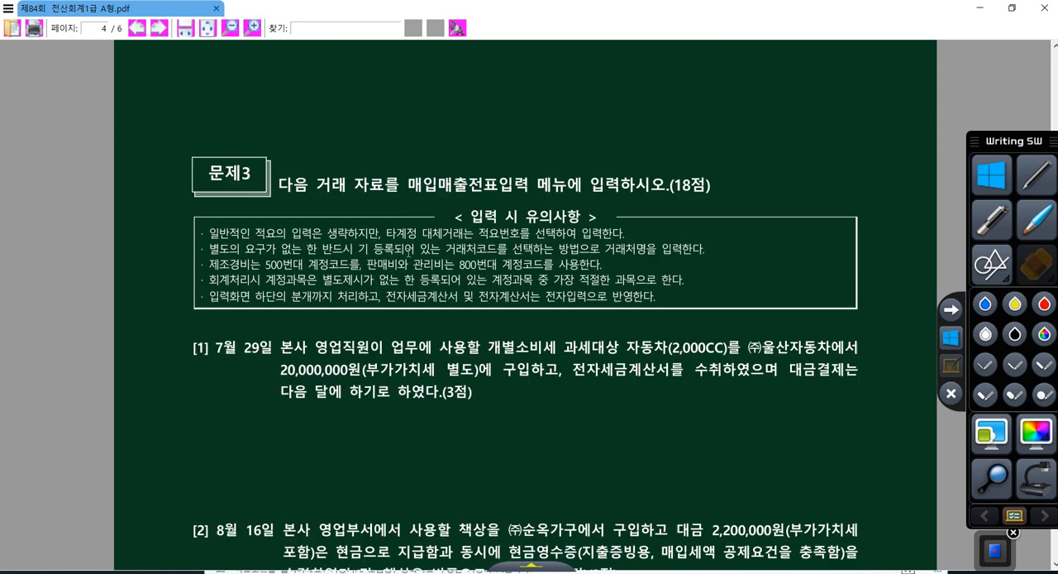
scroll(408, 253, down, 1)
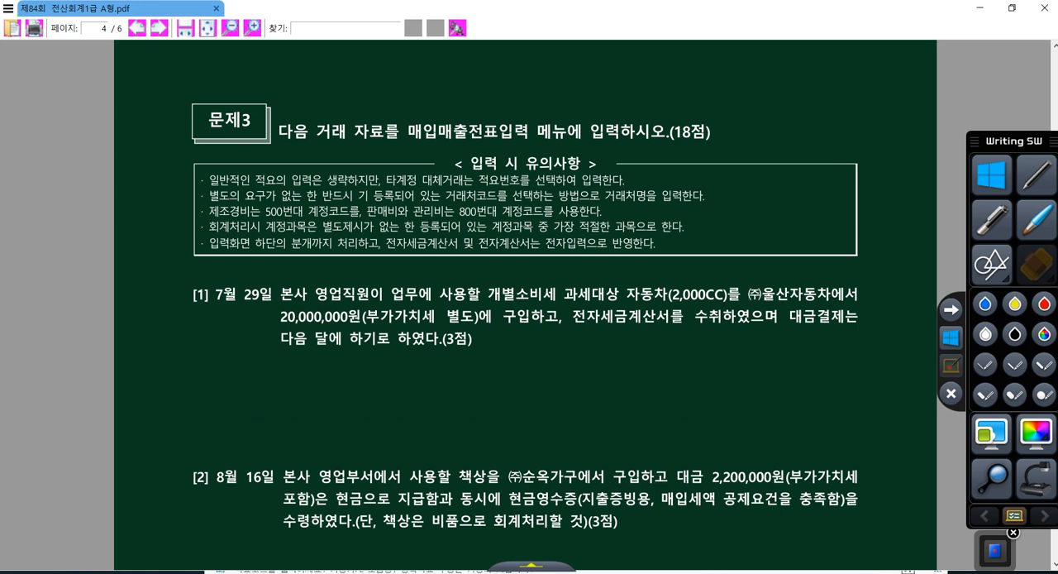